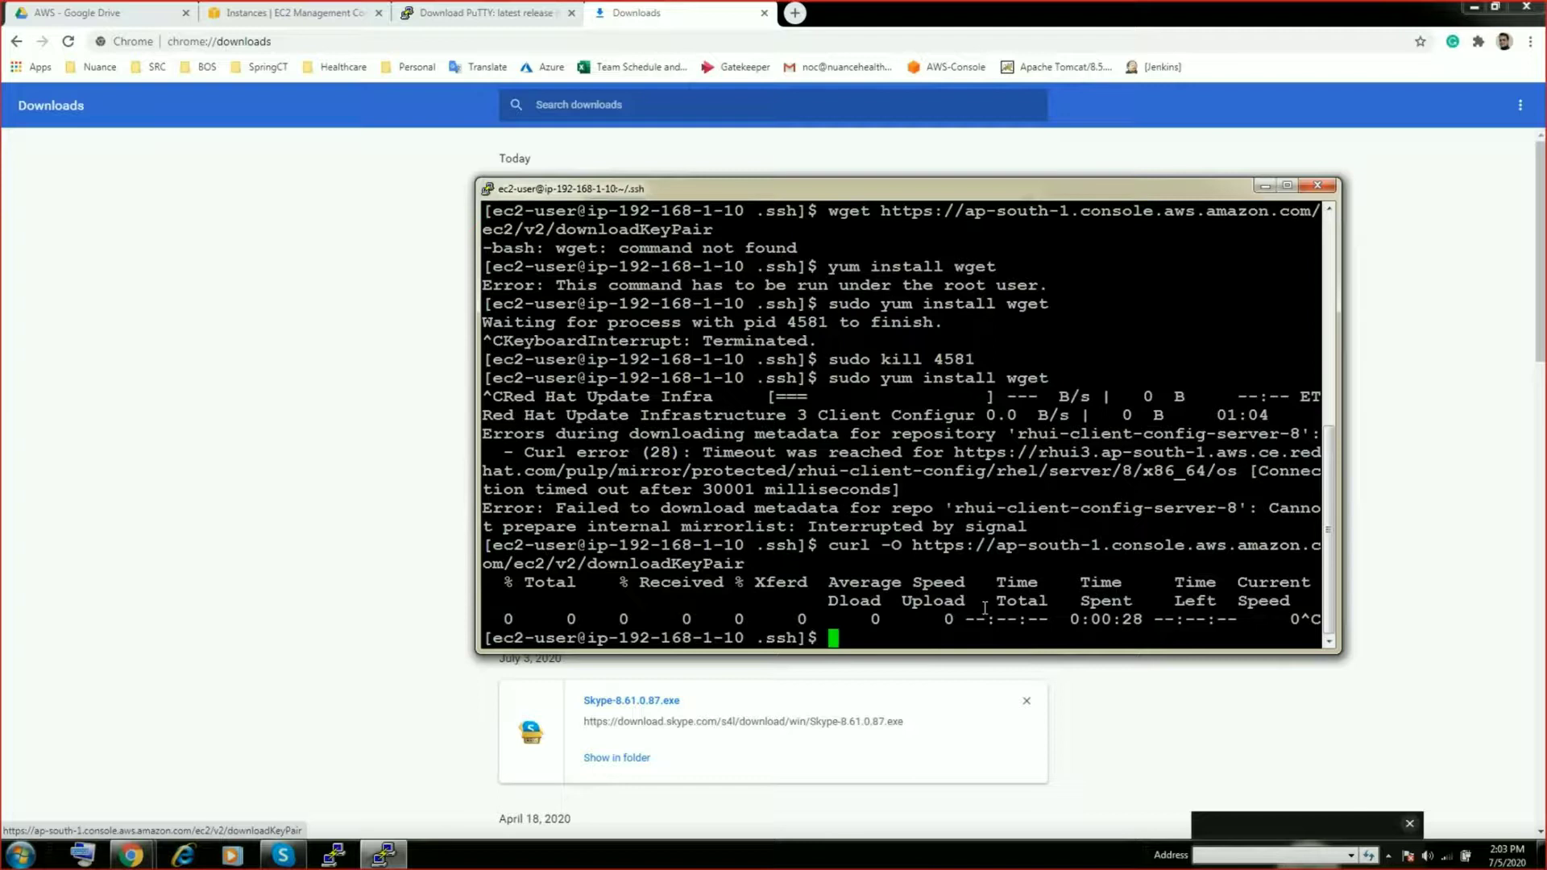
Move the terminal window clear of the downloaded key entry and change to the home directory in the SSH session
drag(801, 197, 820, 301)
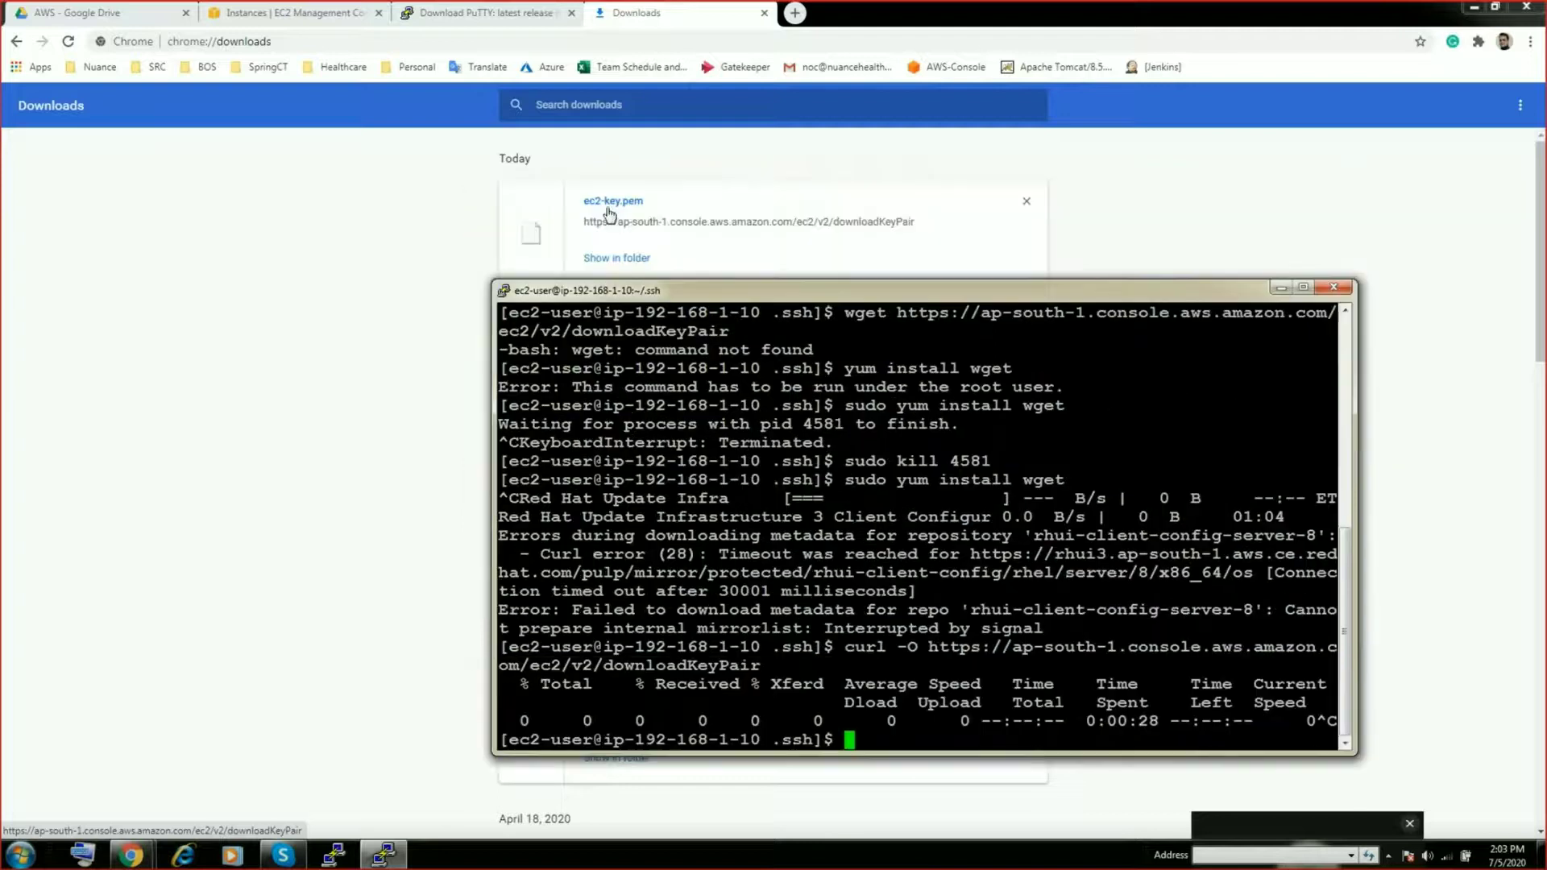
drag(921, 291, 869, 213)
text(cd)
key(Return)
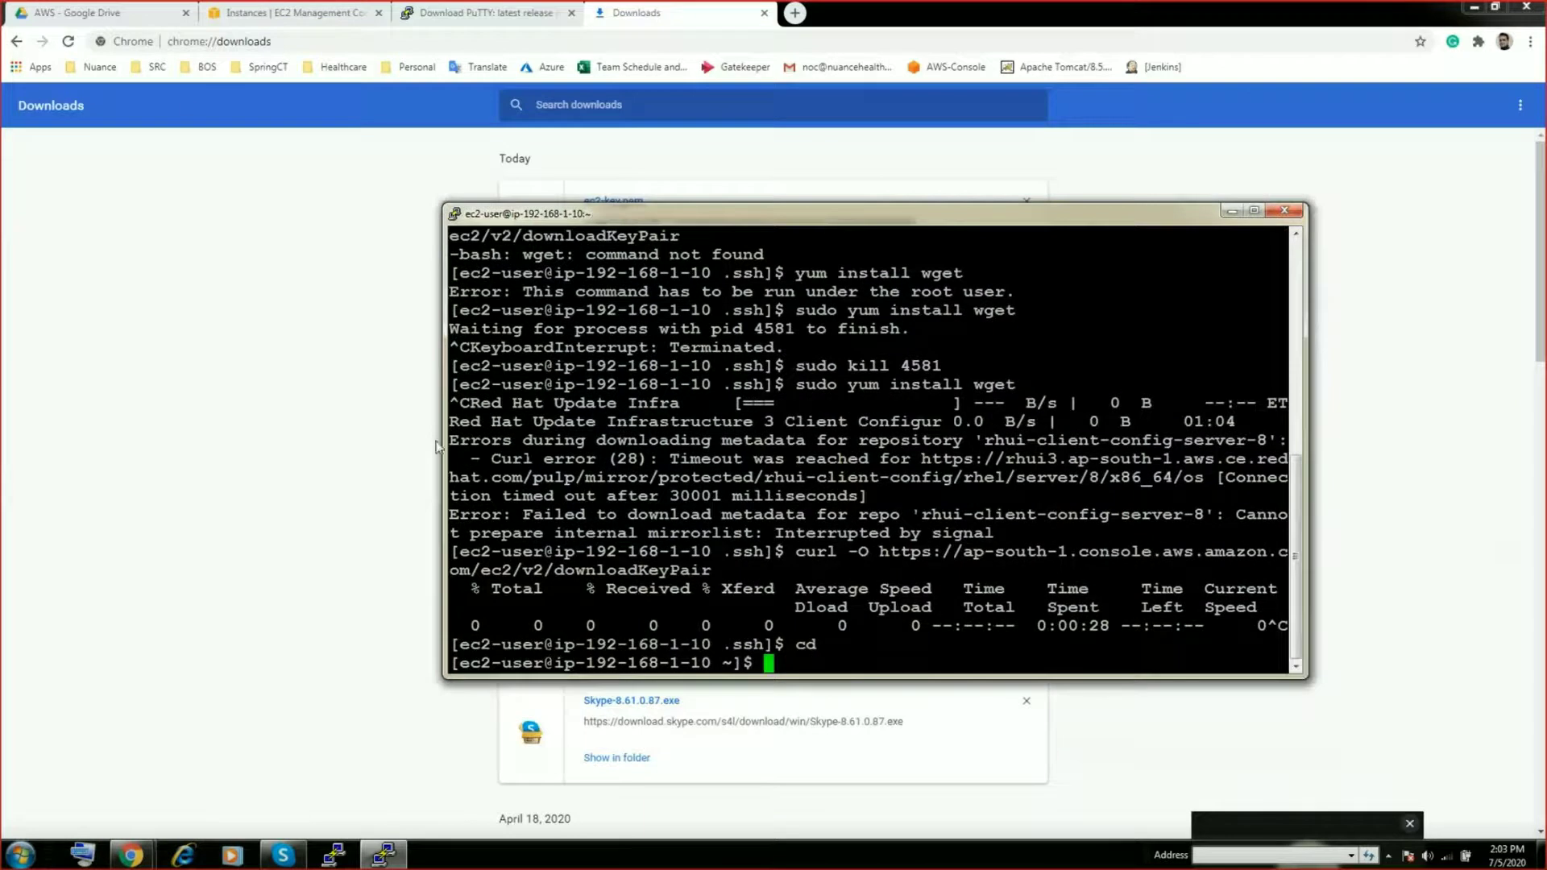
Open the connection instructions for the Private-ec2 instance in the EC2 console and move the terminal clear of them
click(252, 22)
click(252, 22)
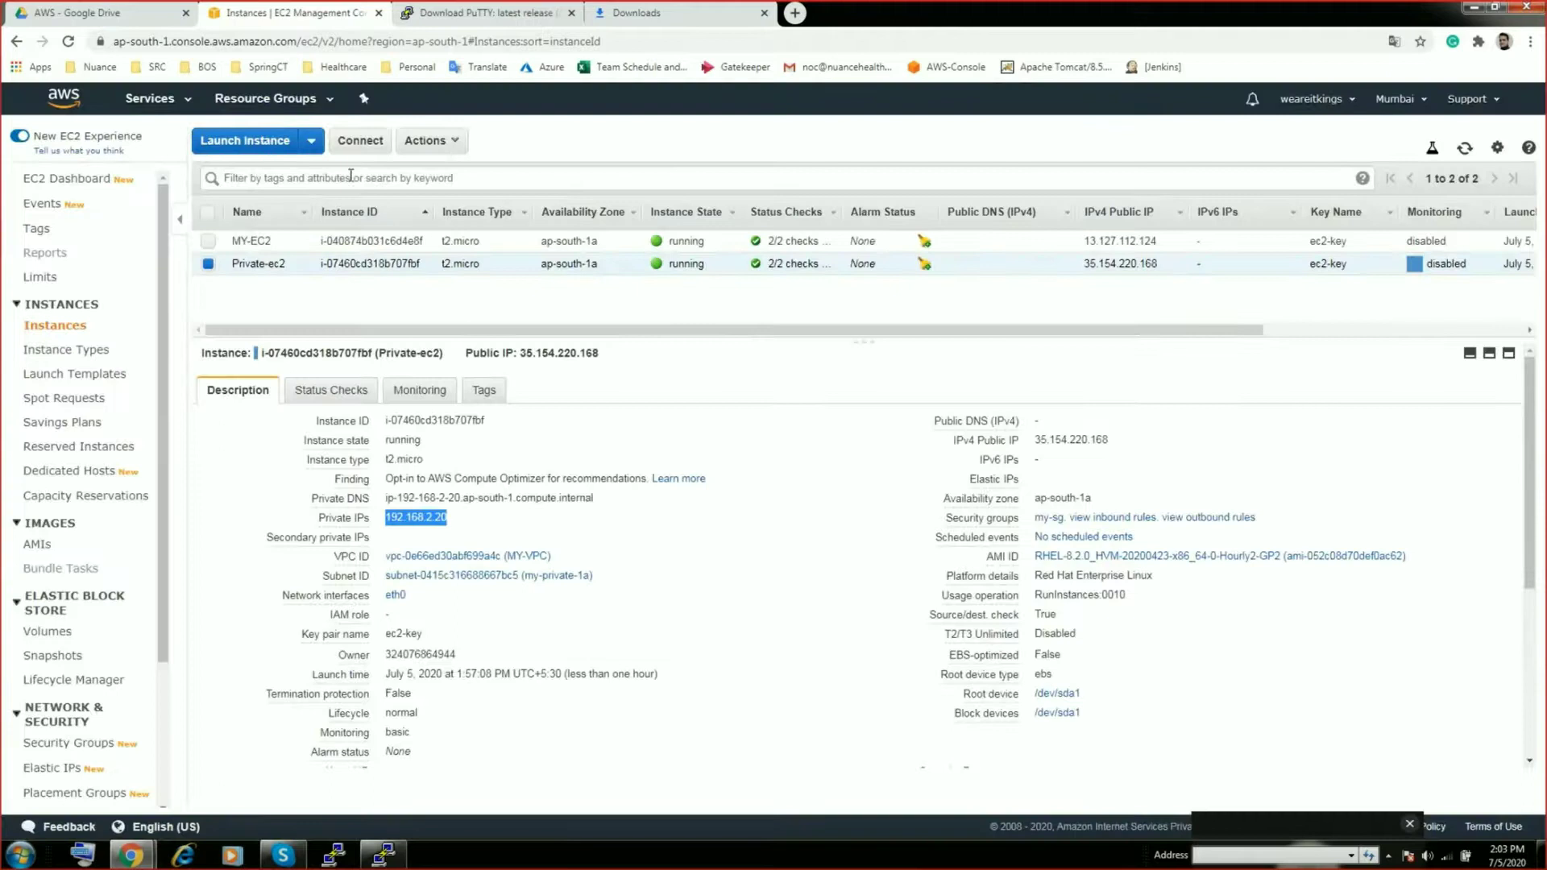
click(425, 140)
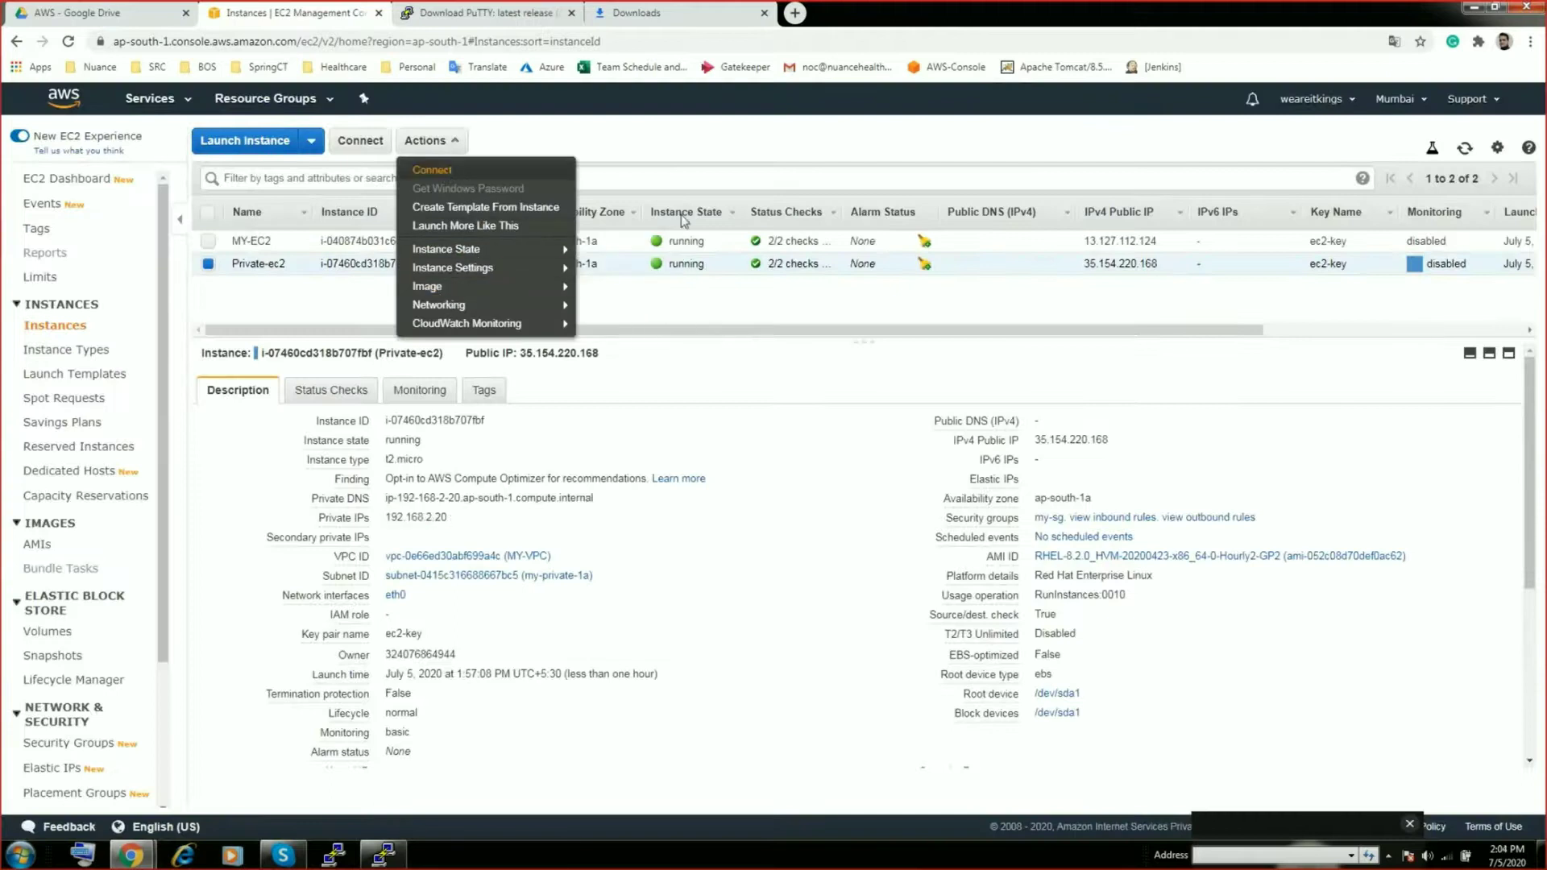
click(453, 173)
key(alt+Tab)
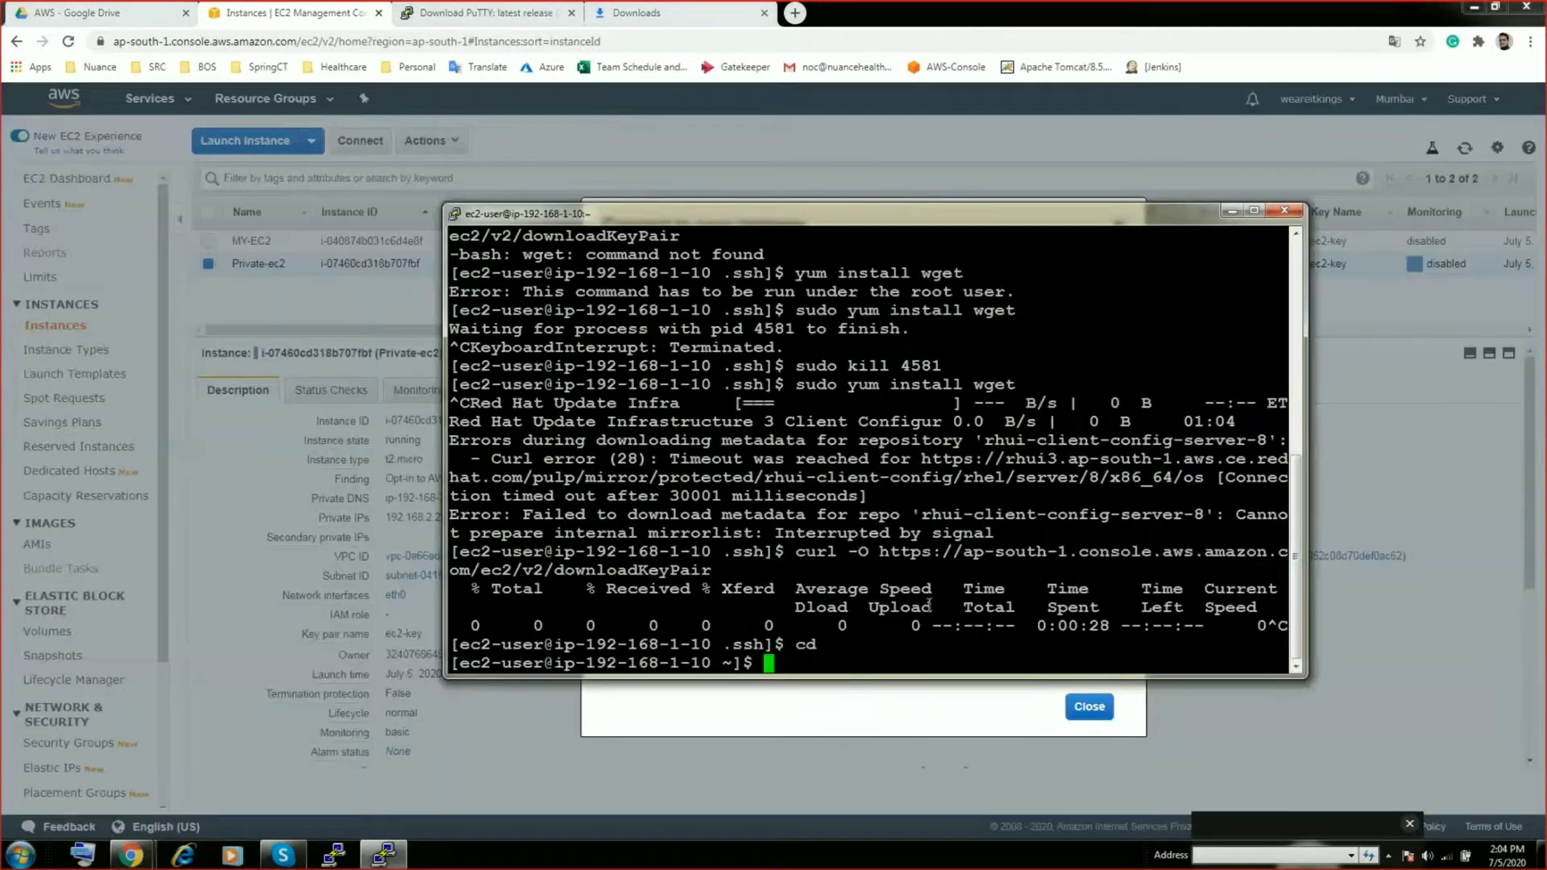
text(cd)
key(Return)
drag(892, 200, 1432, 153)
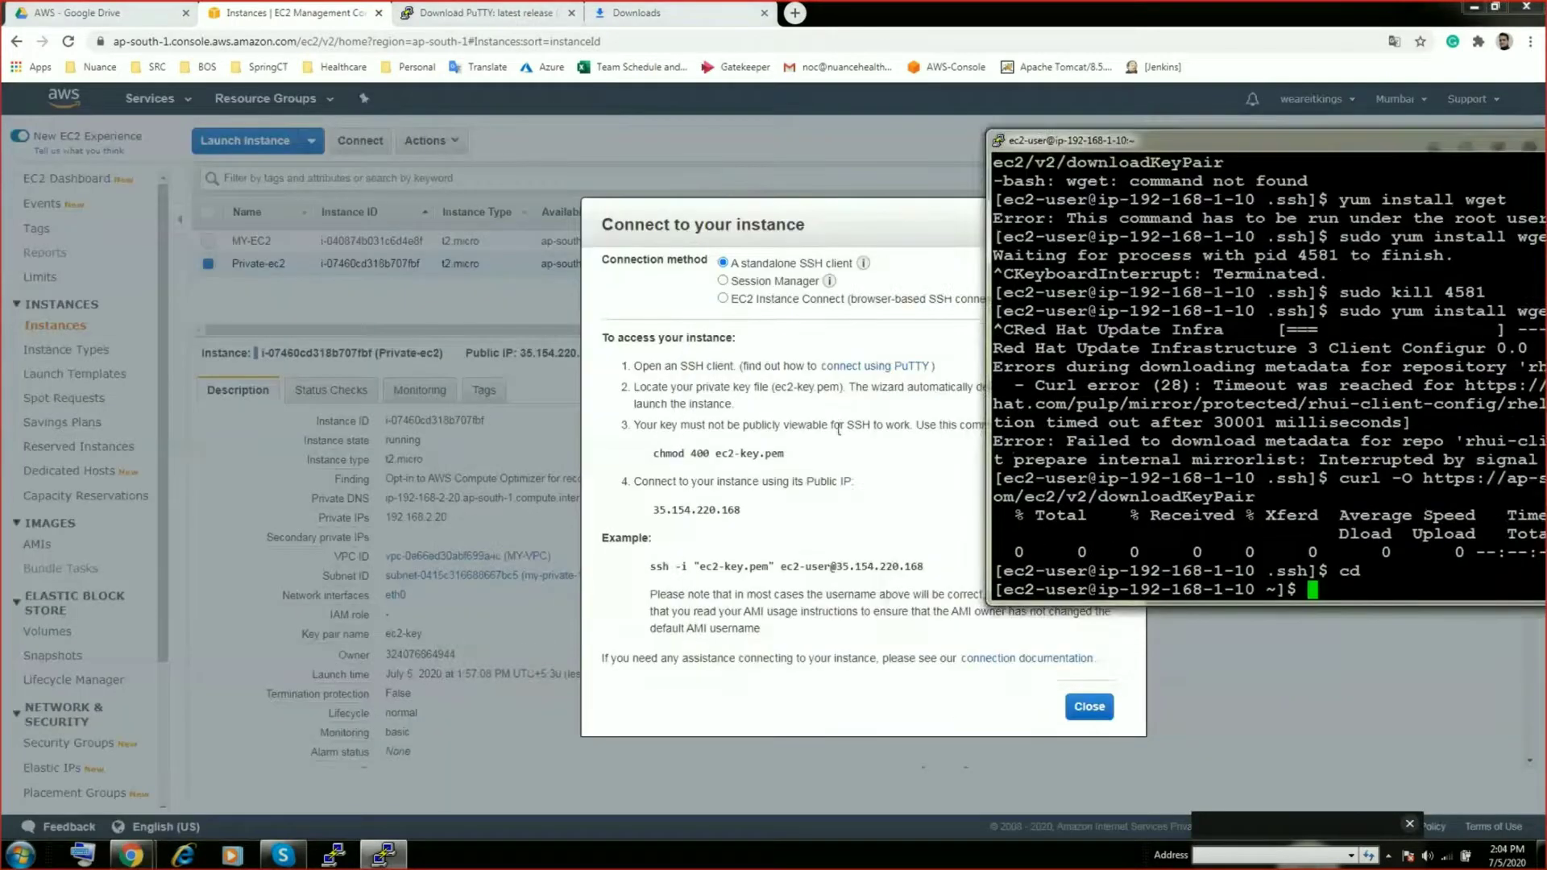
Review the chmod 400 command and the example ssh command with its key option and address, and close the connection instructions
mouse_move(716, 454)
mouse_down()
mouse_move(769, 457)
mouse_move(712, 457)
mouse_up()
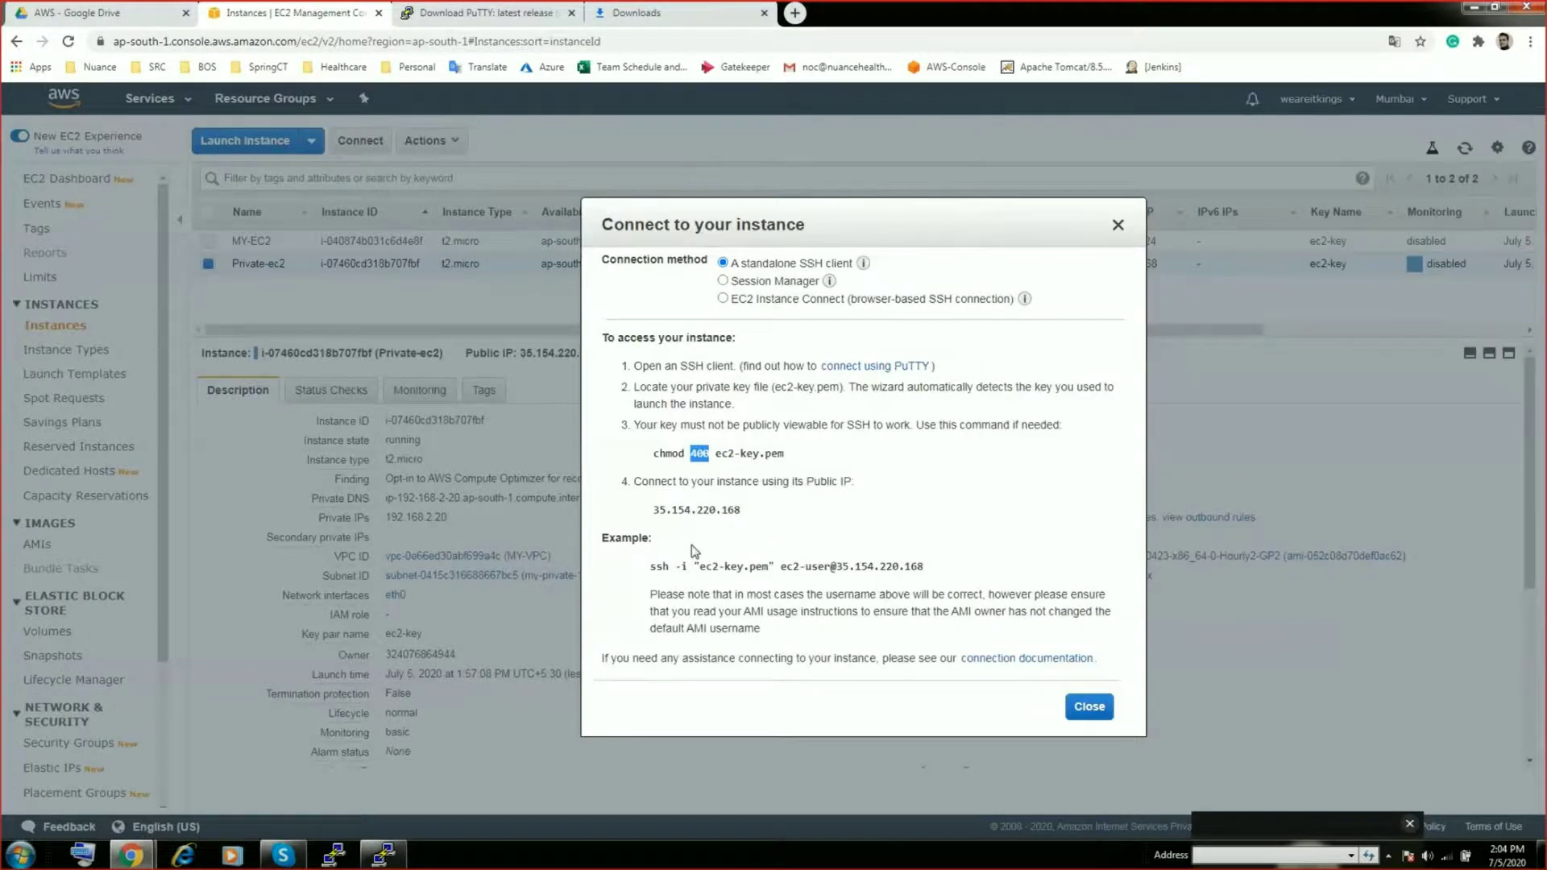
click(660, 570)
double_click(660, 570)
drag(675, 569, 774, 567)
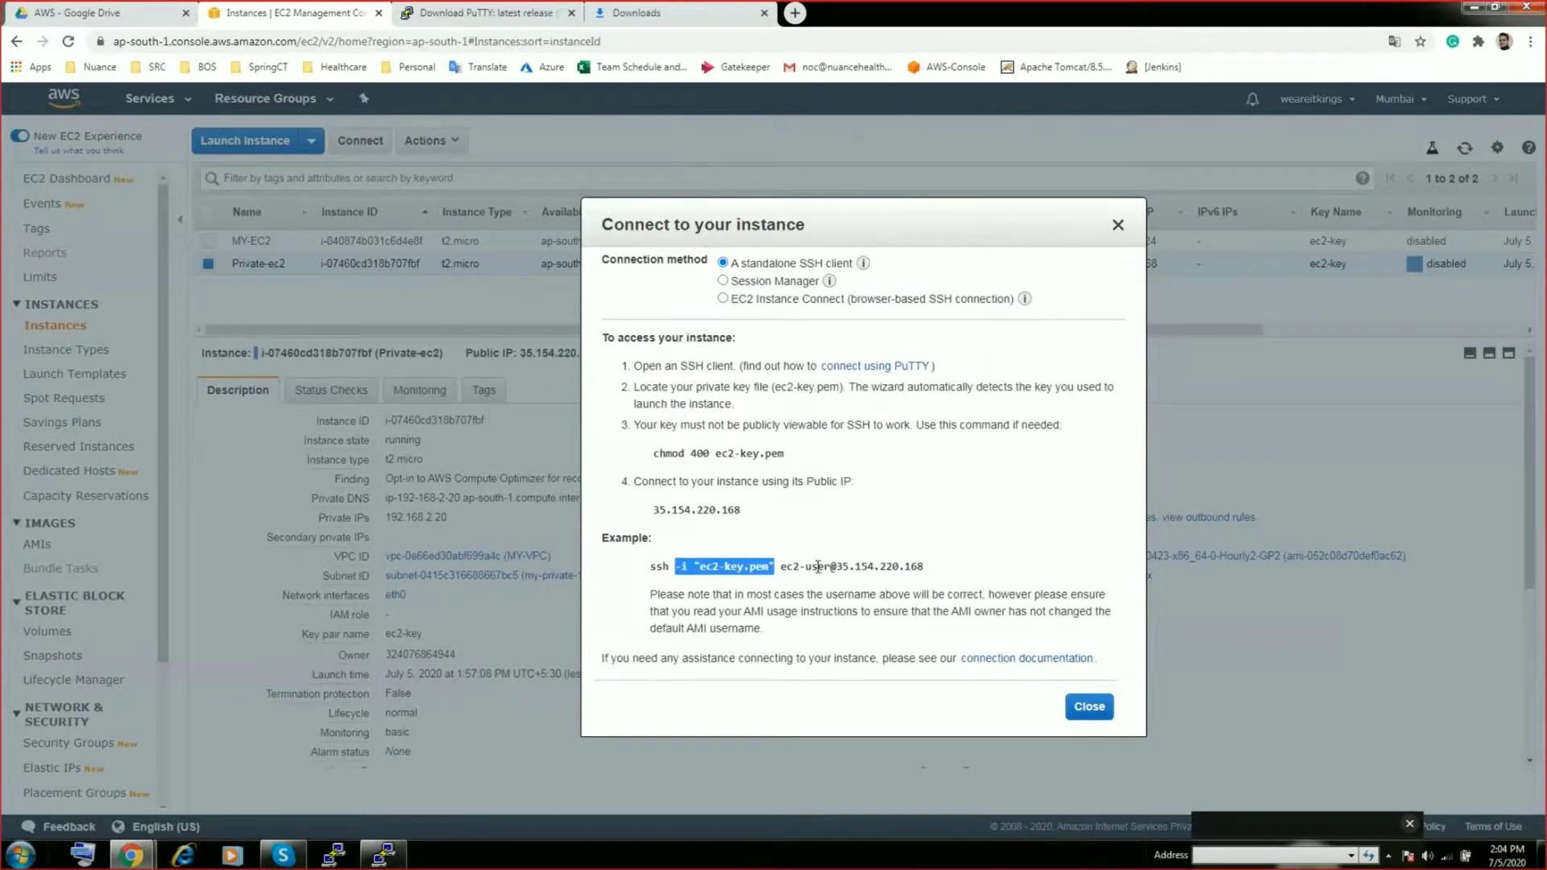
drag(780, 566, 924, 568)
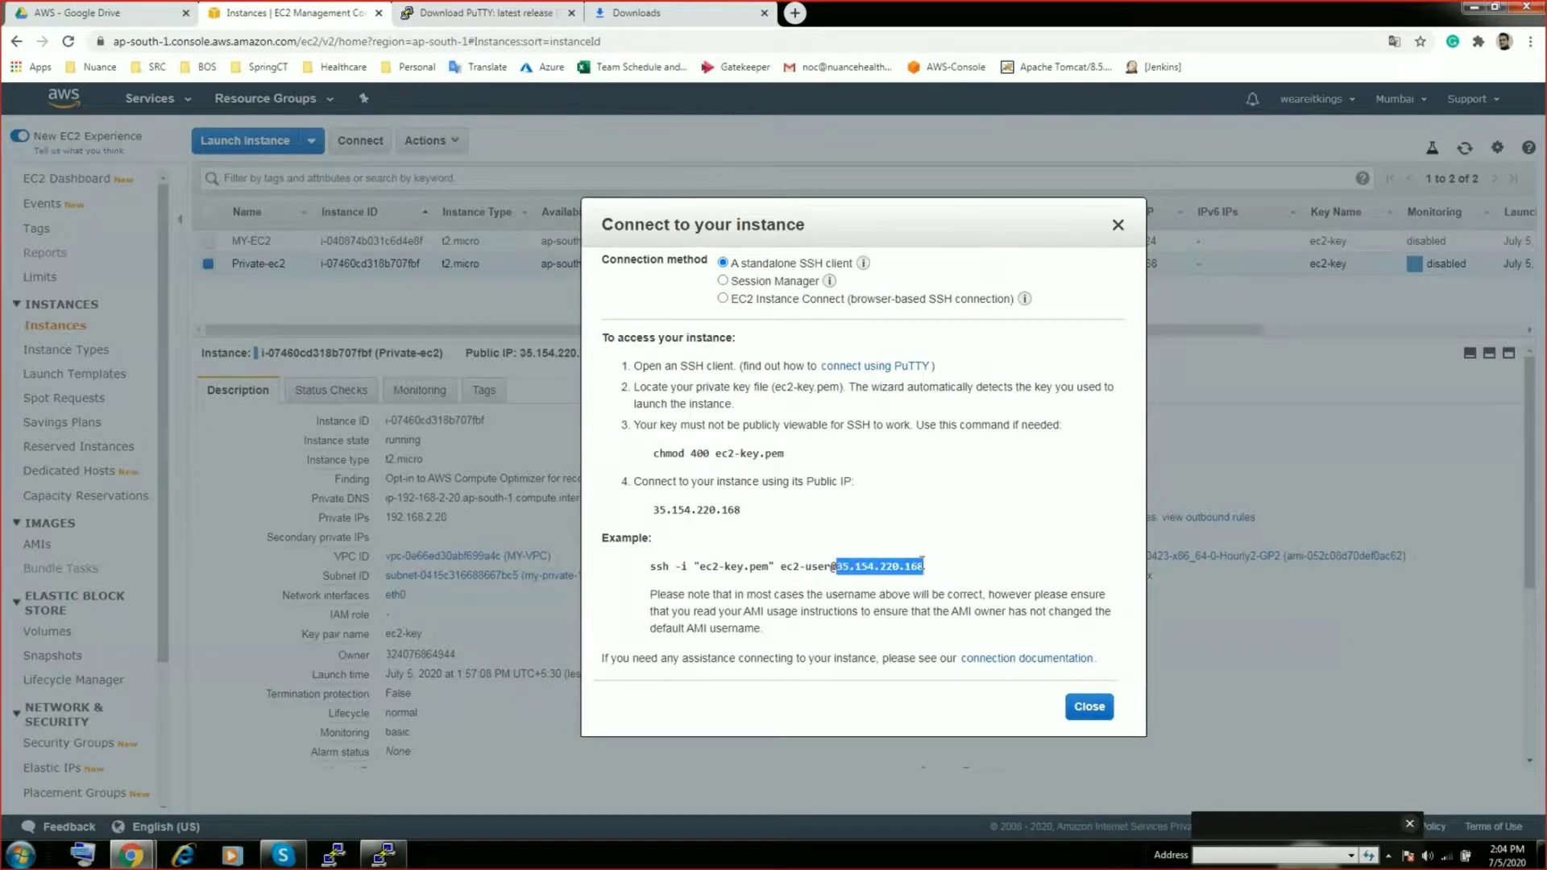
click(684, 574)
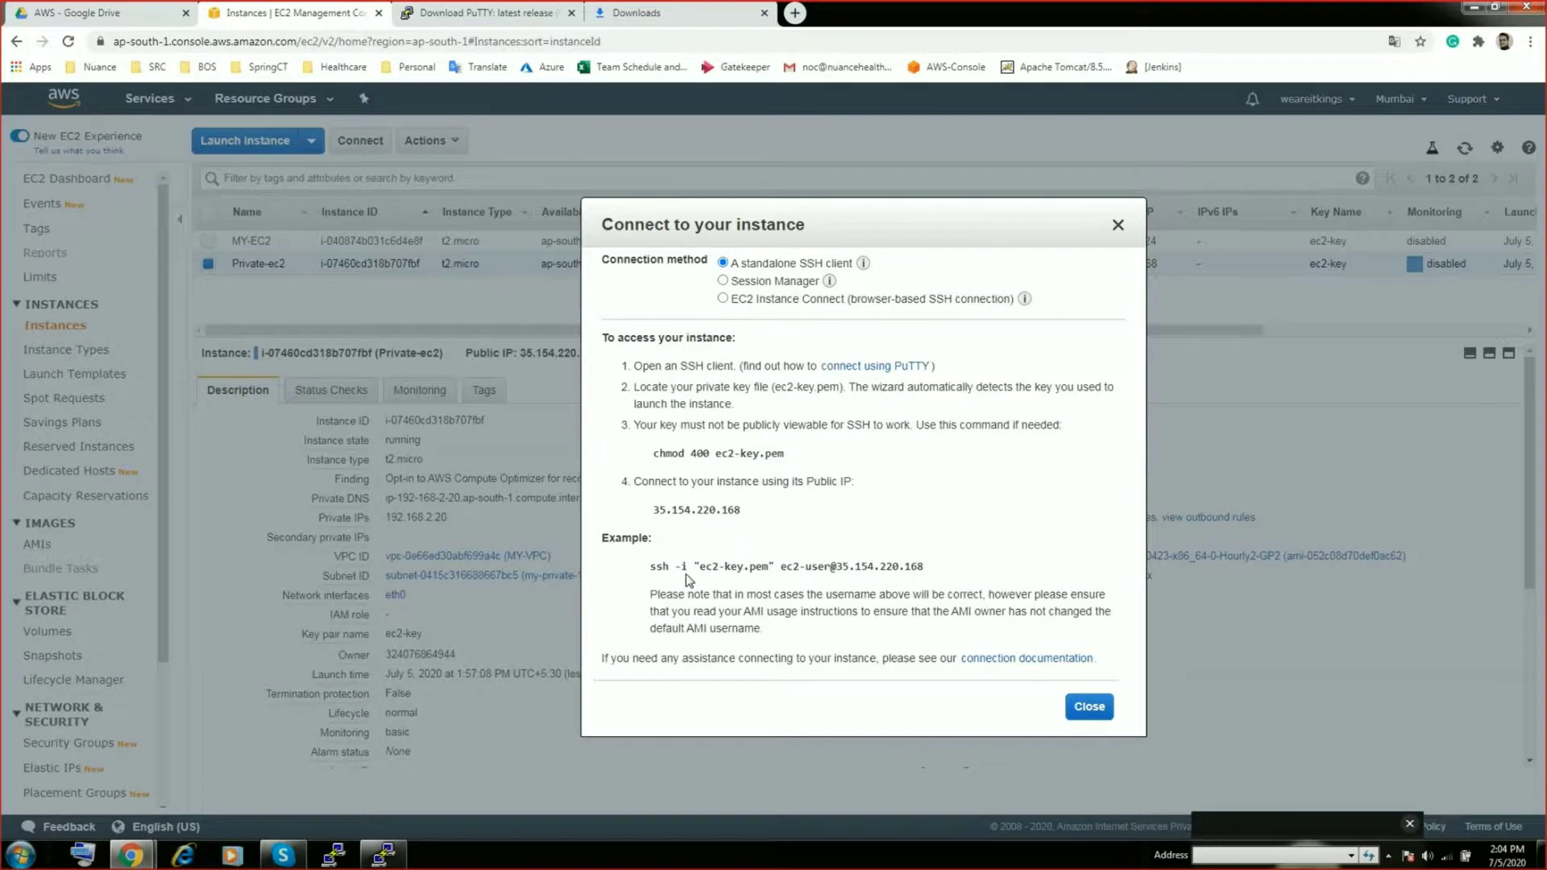
click(1089, 706)
Bring the terminal back into view and locate the 64-bit pageant.exe entry on the PuTTY download page
key(alt+Tab)
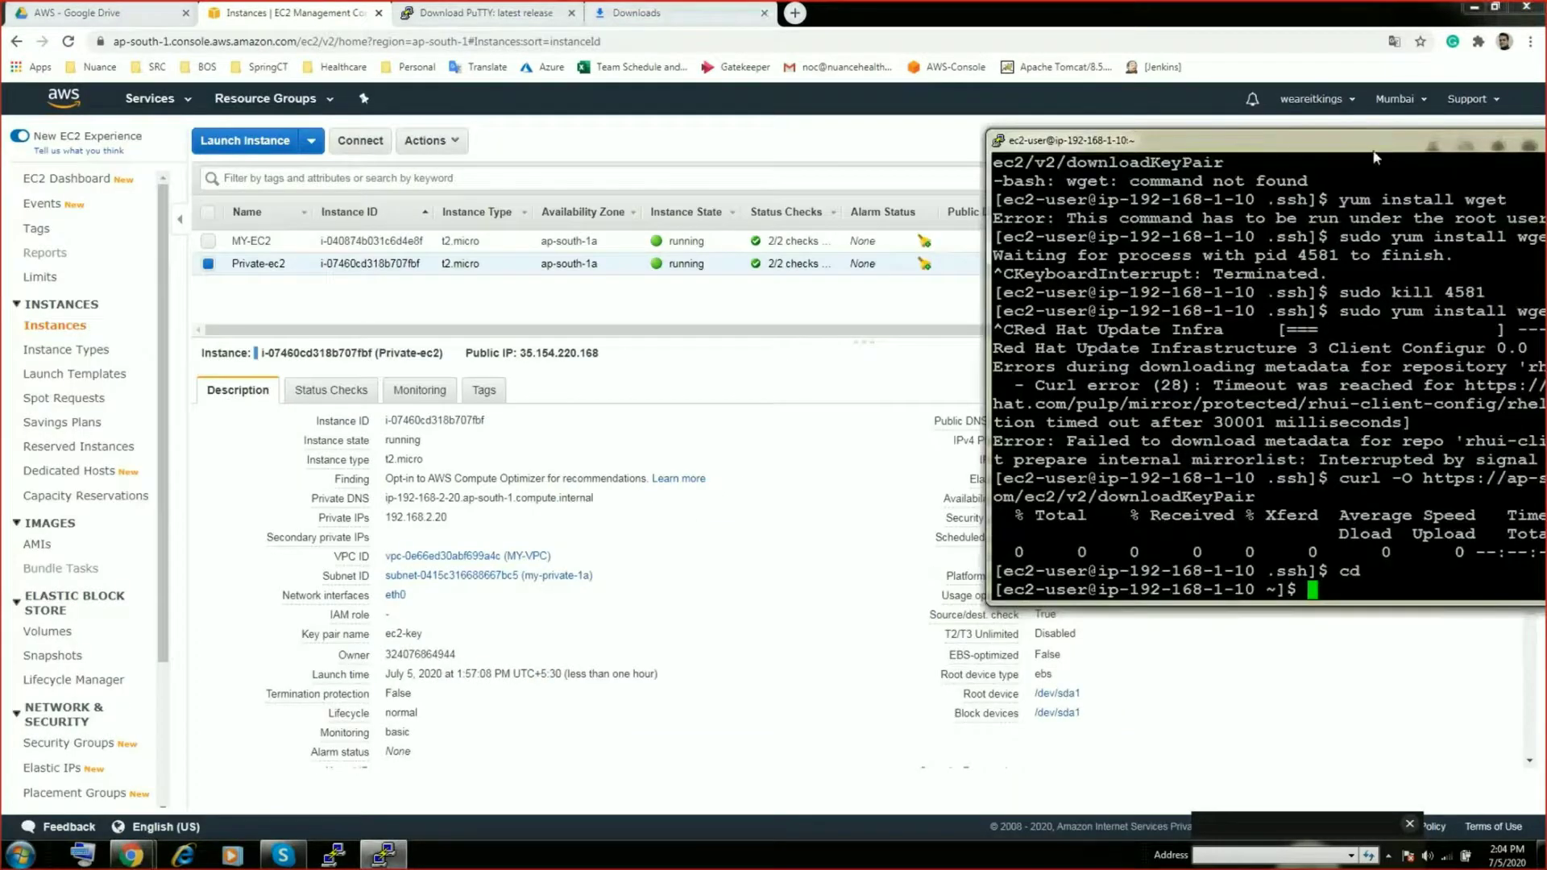
drag(1331, 147, 697, 222)
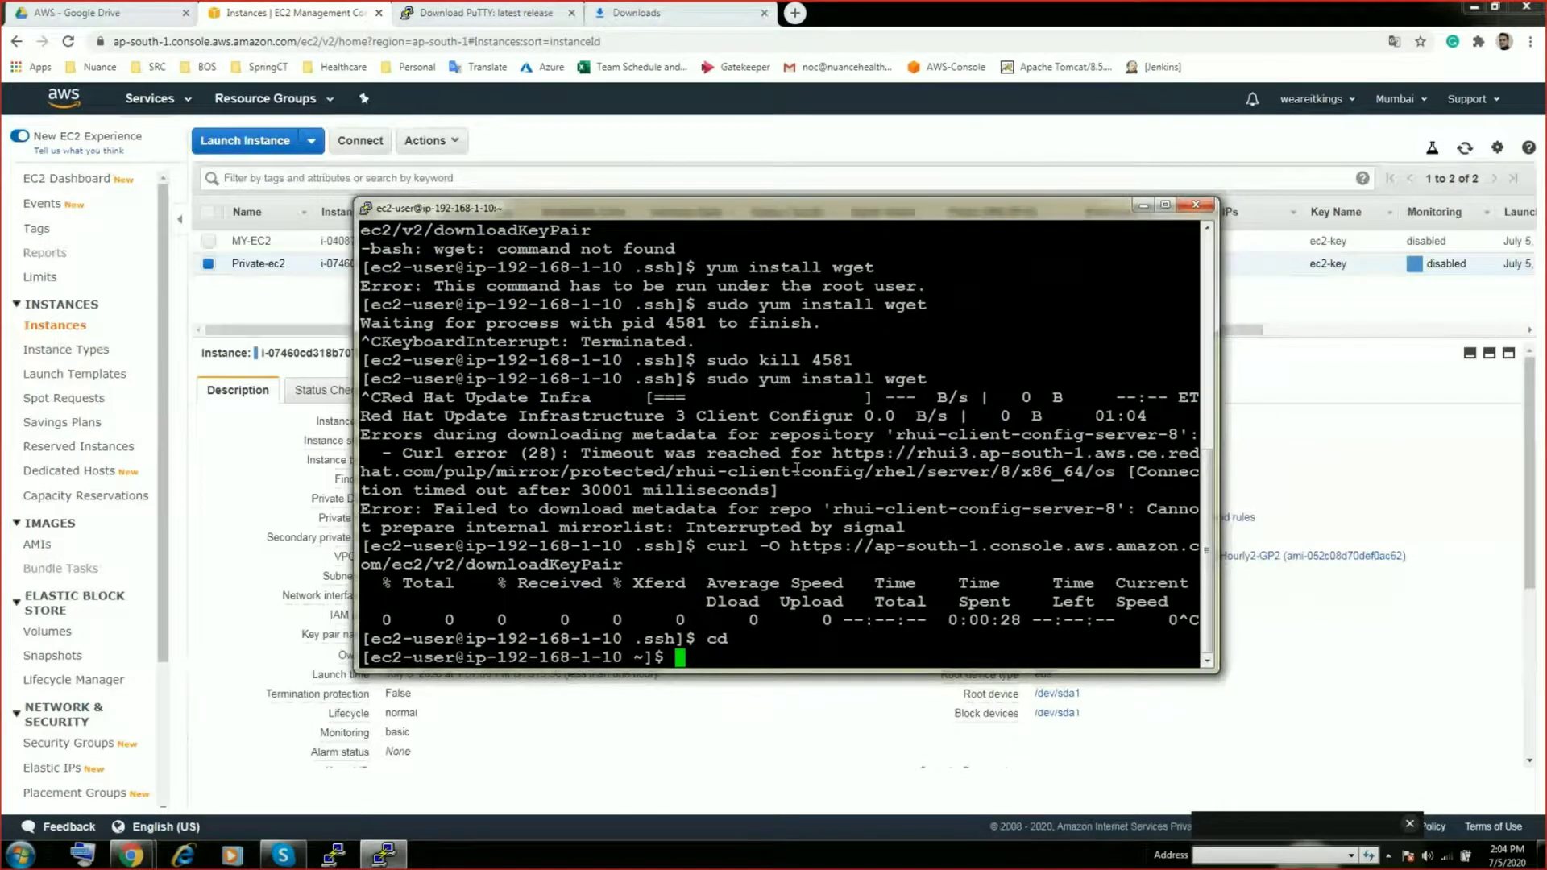
click(483, 12)
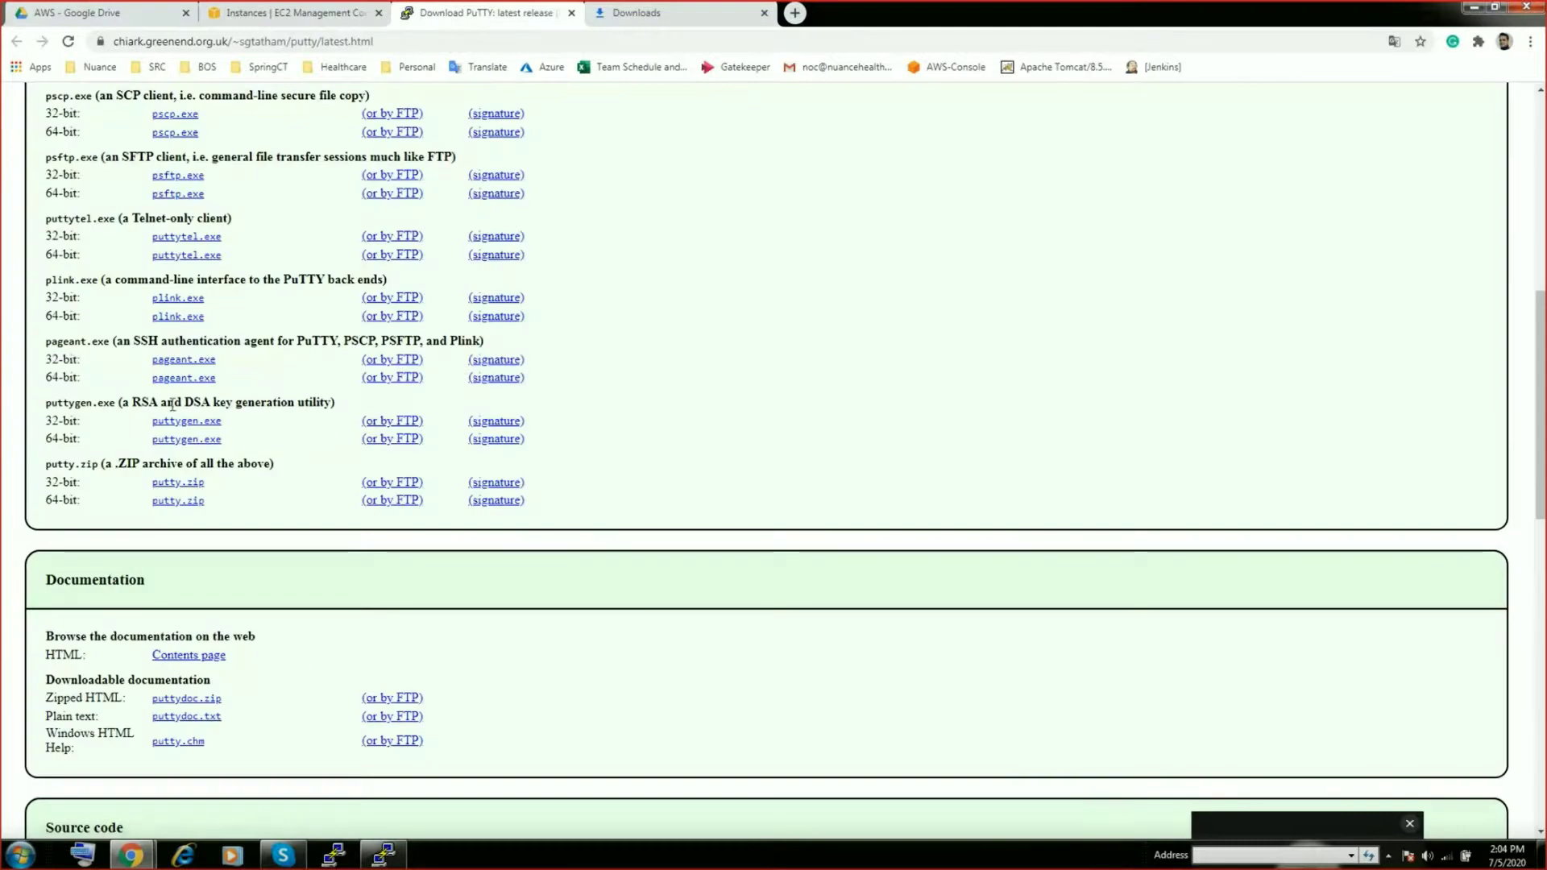
drag(150, 377, 216, 379)
Start the Pageant authentication agent and open its key list
click(21, 856)
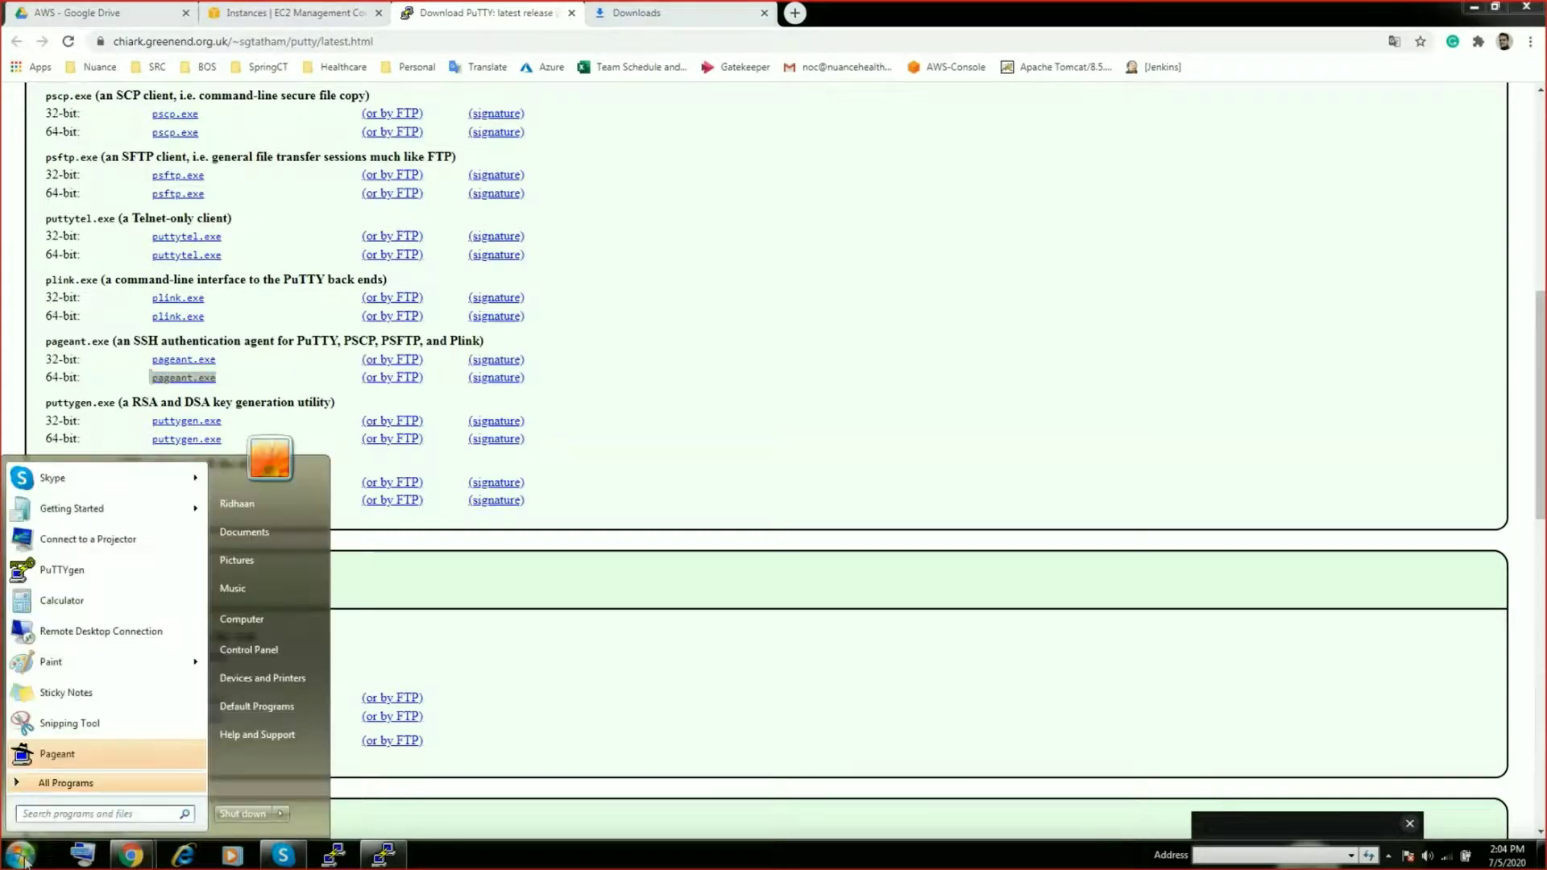
text(page)
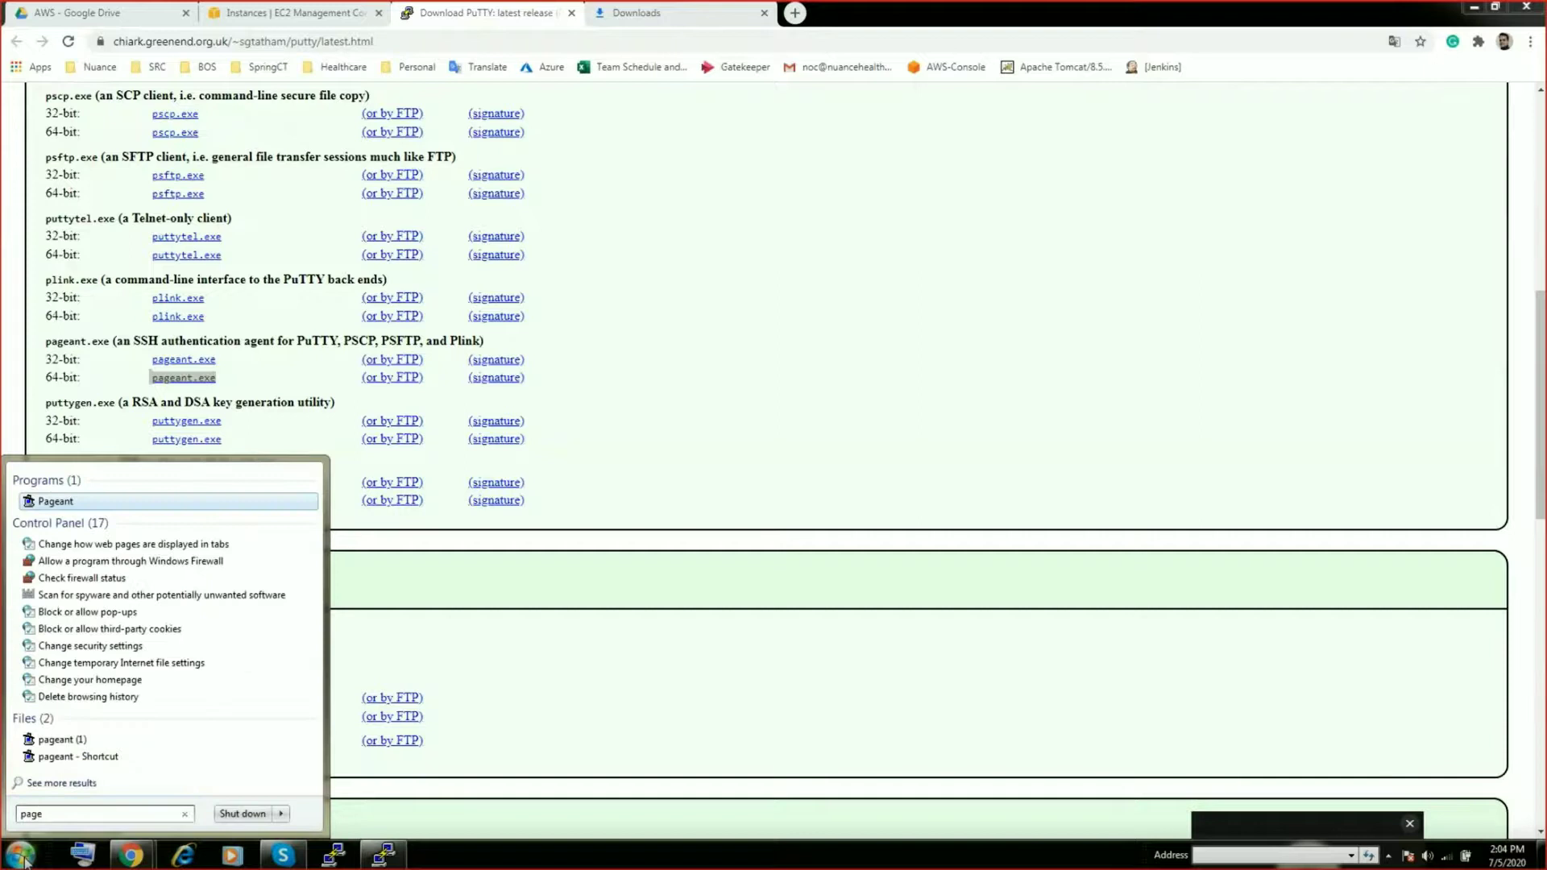
click(56, 502)
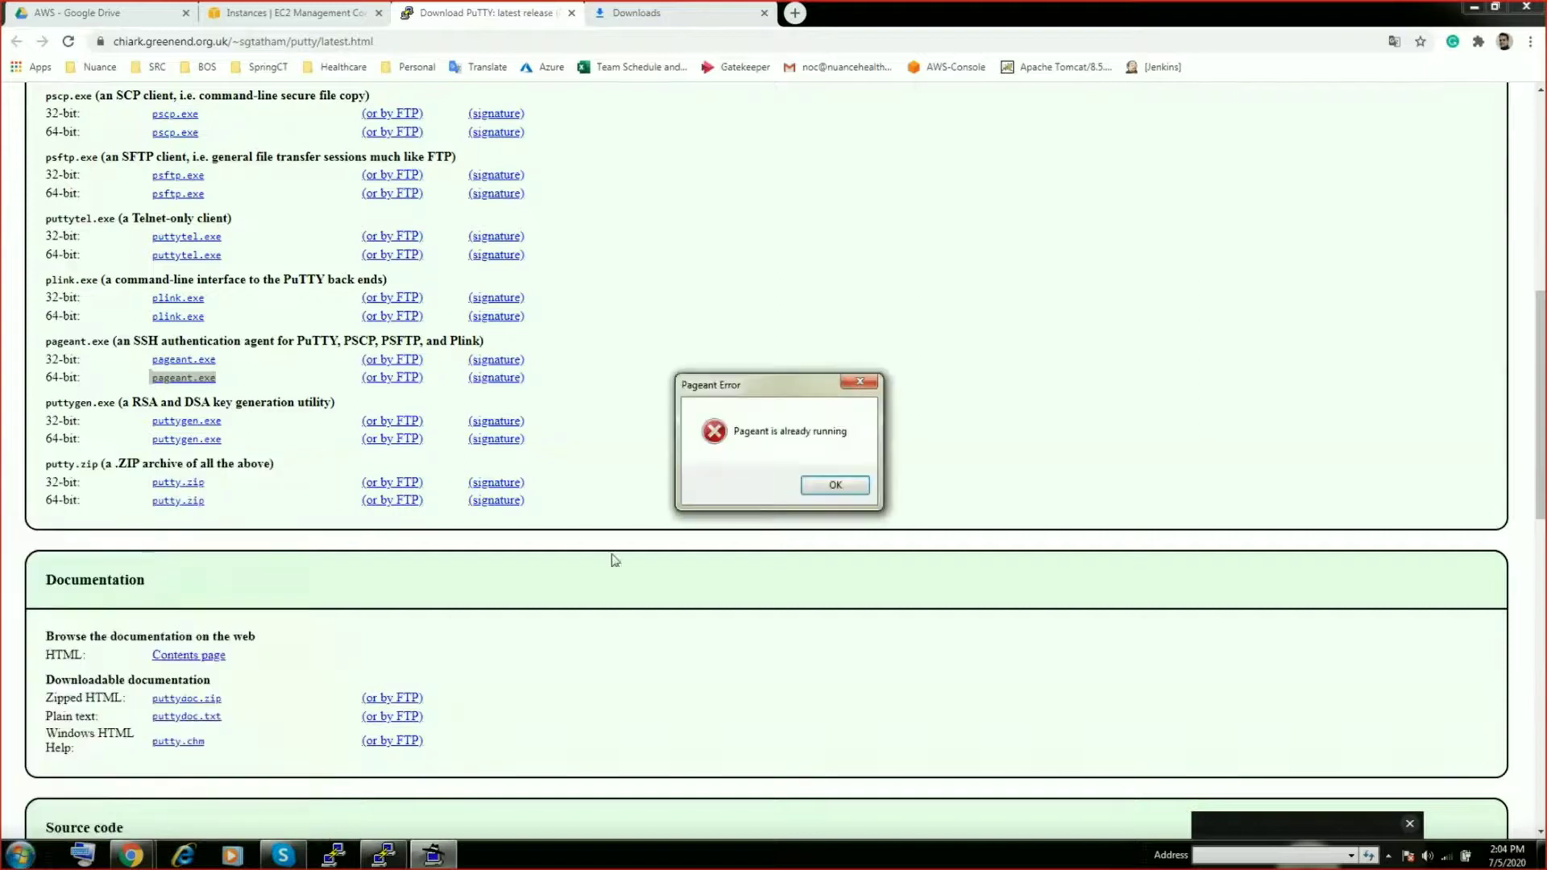
key(Return)
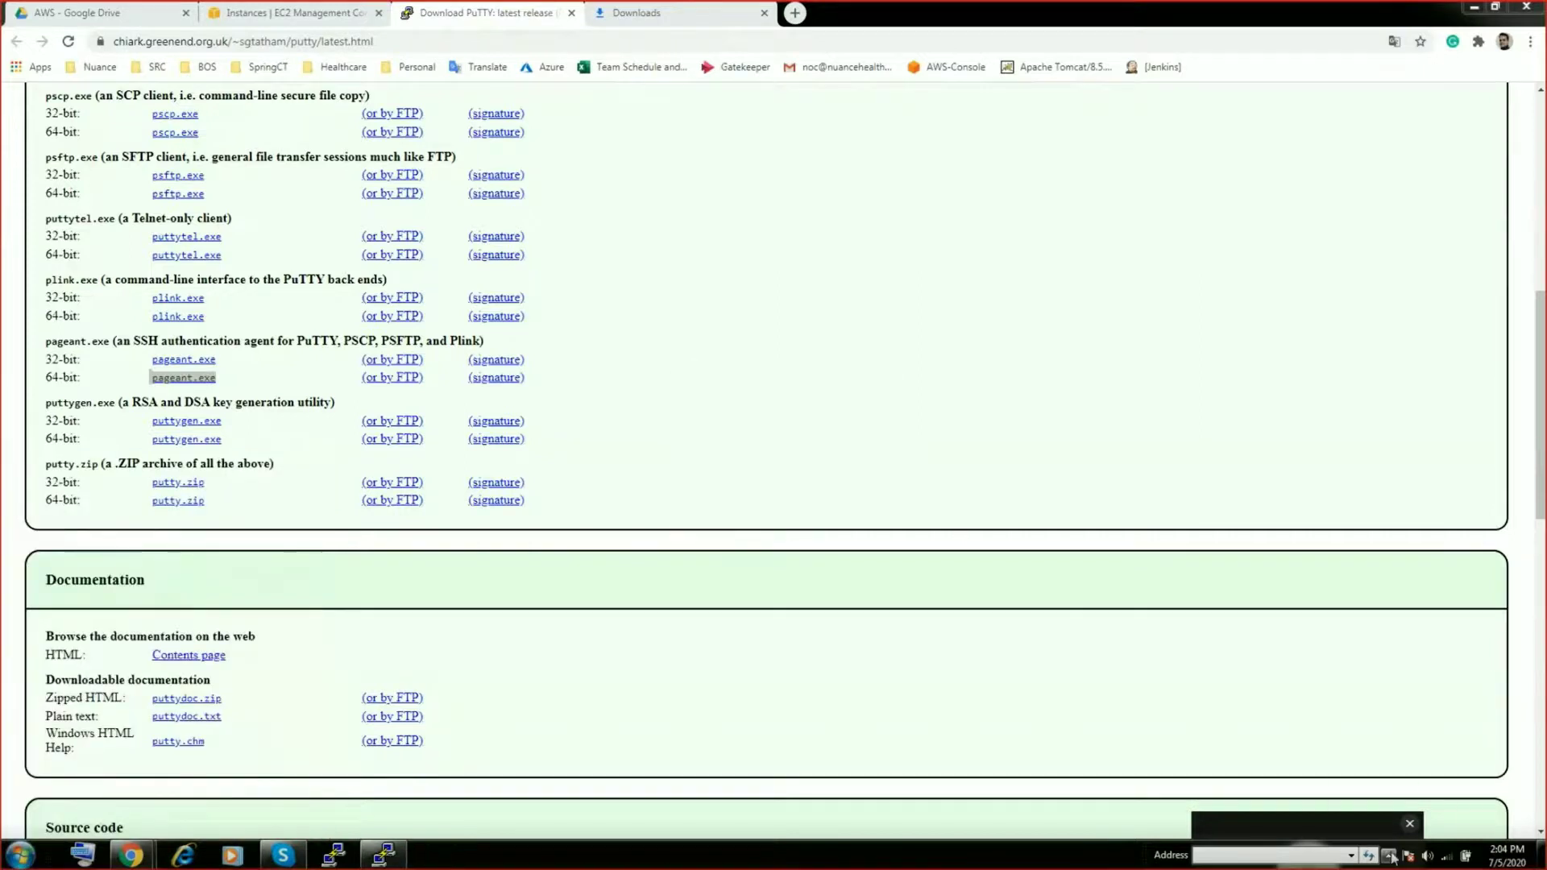
click(1388, 856)
double_click(1361, 774)
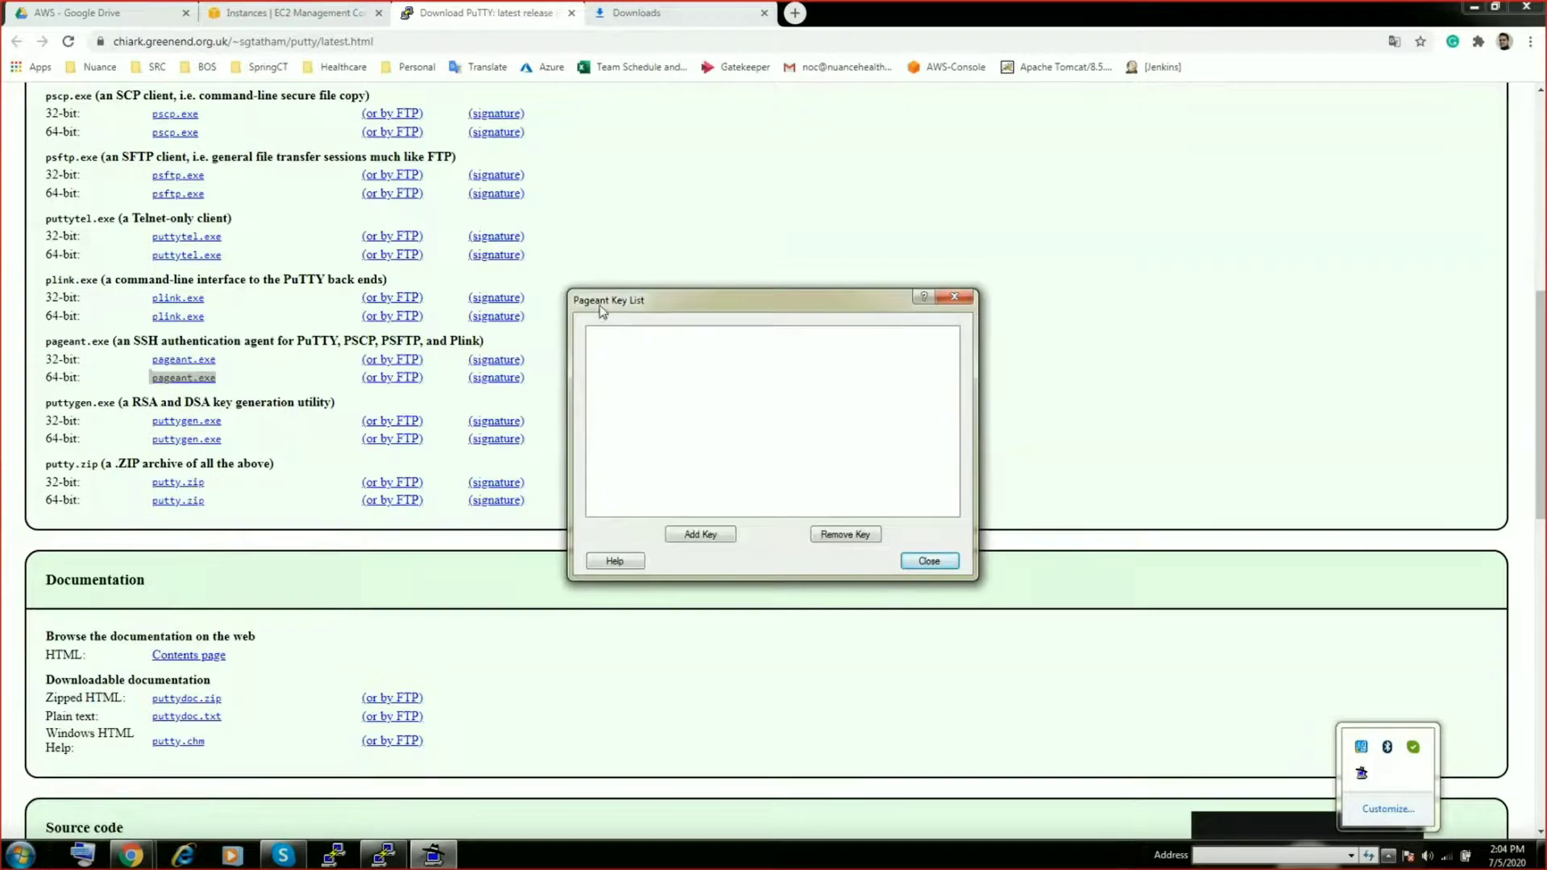
Add the ec2-key private key file from the Desktop to Pageant and close the key list
click(706, 538)
click(705, 538)
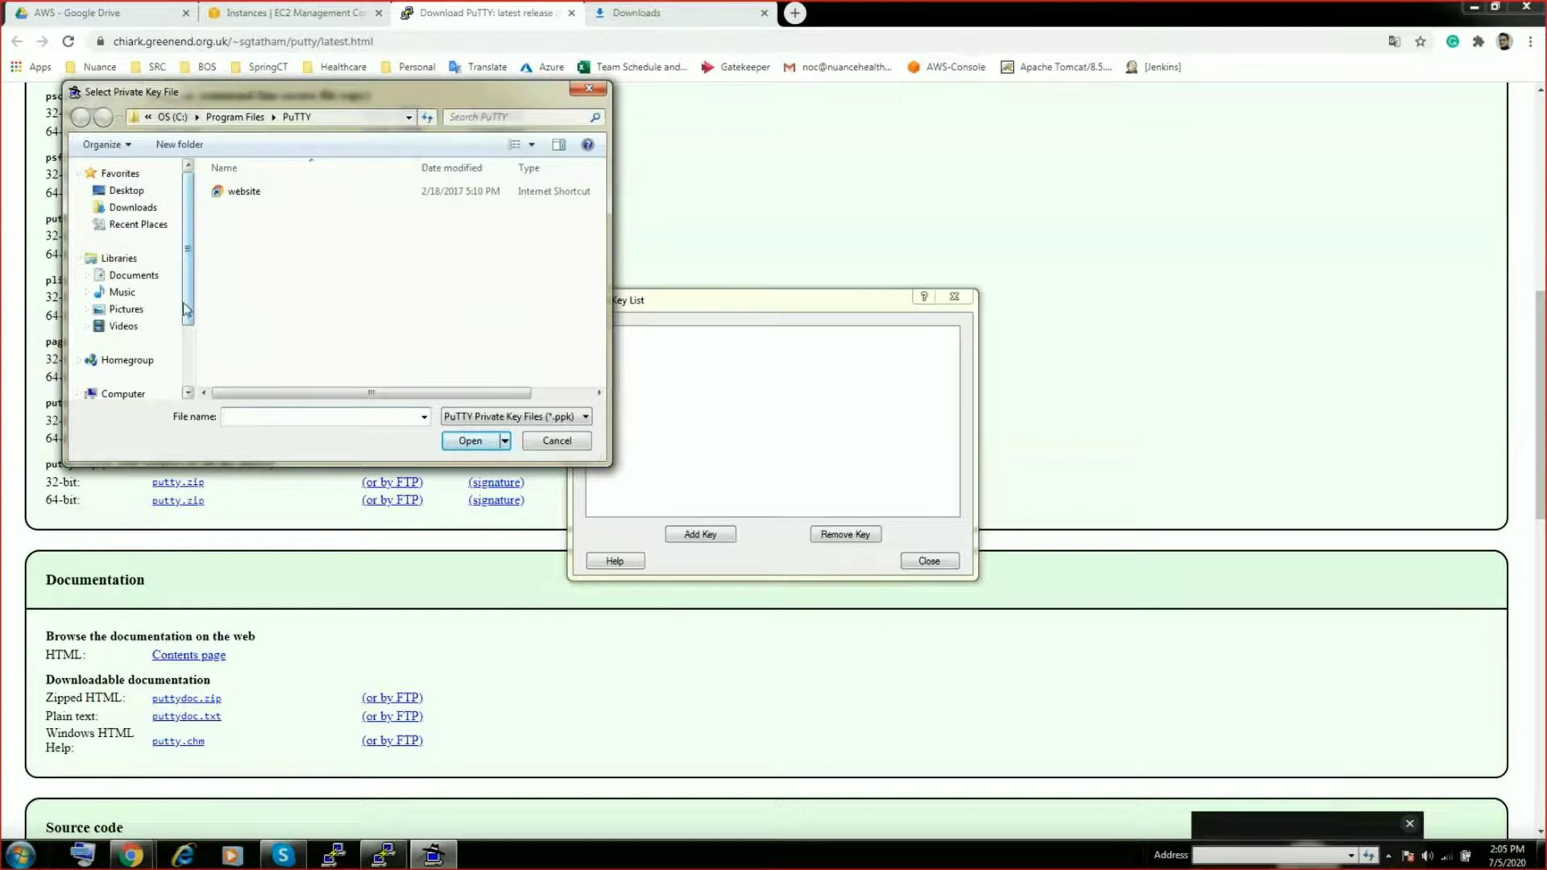
click(127, 191)
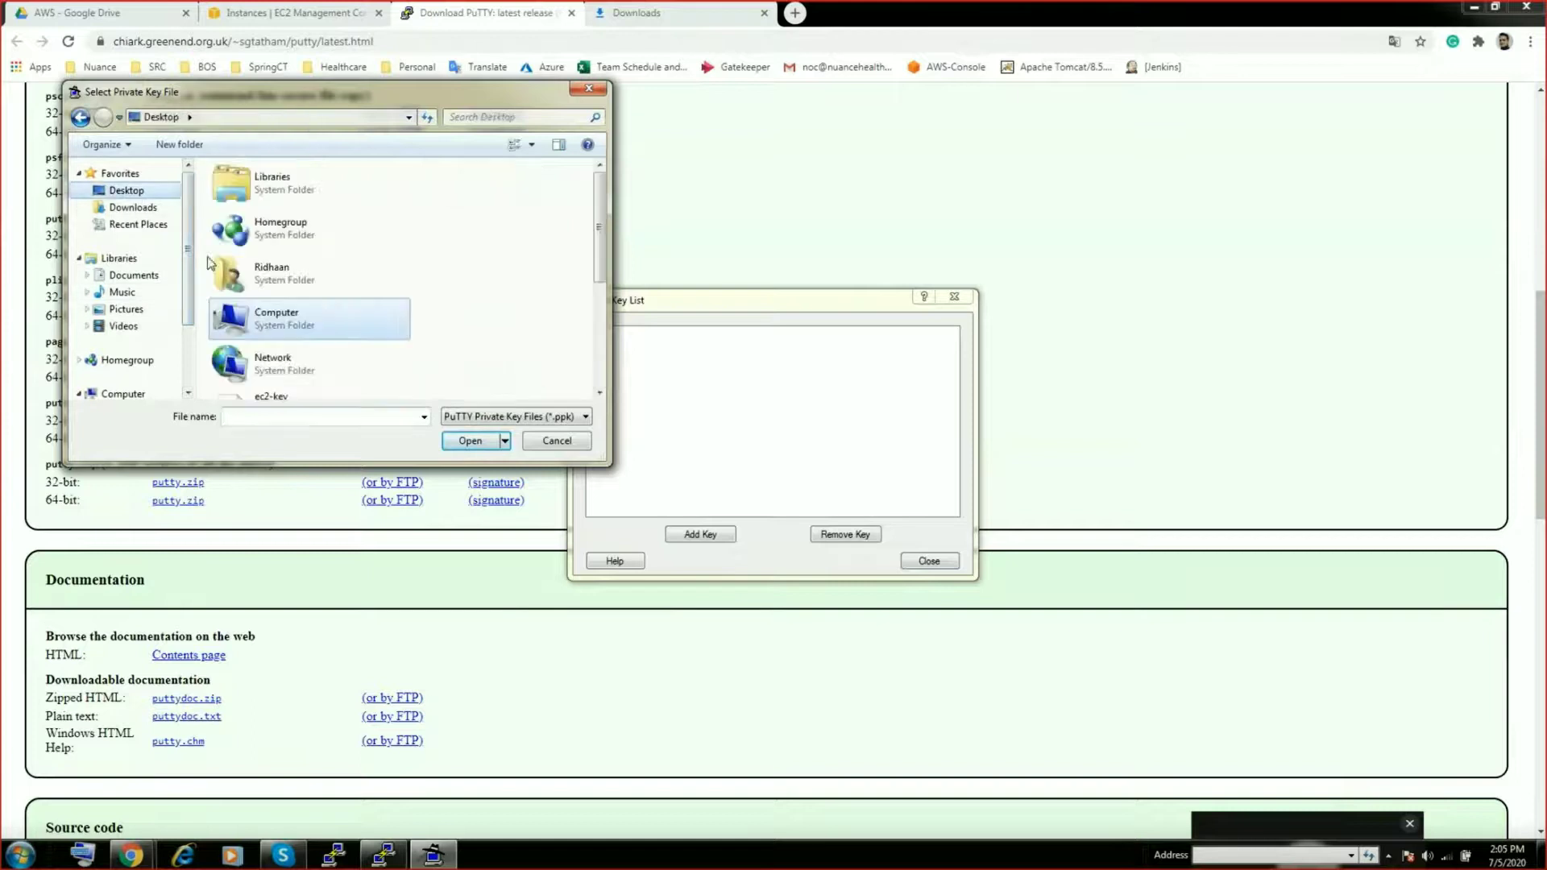
click(286, 394)
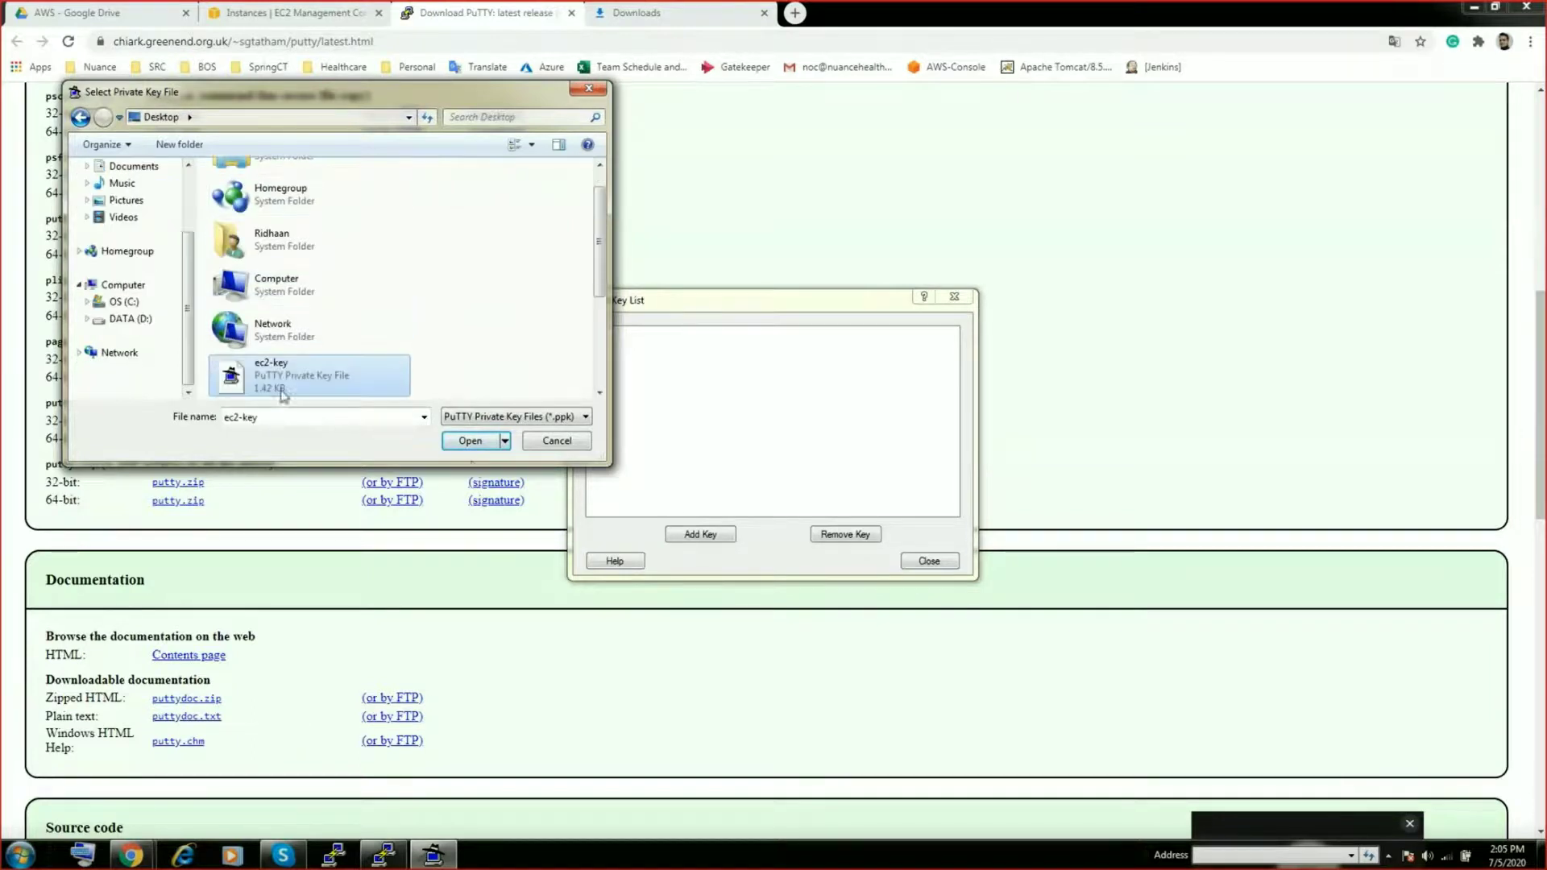
click(481, 442)
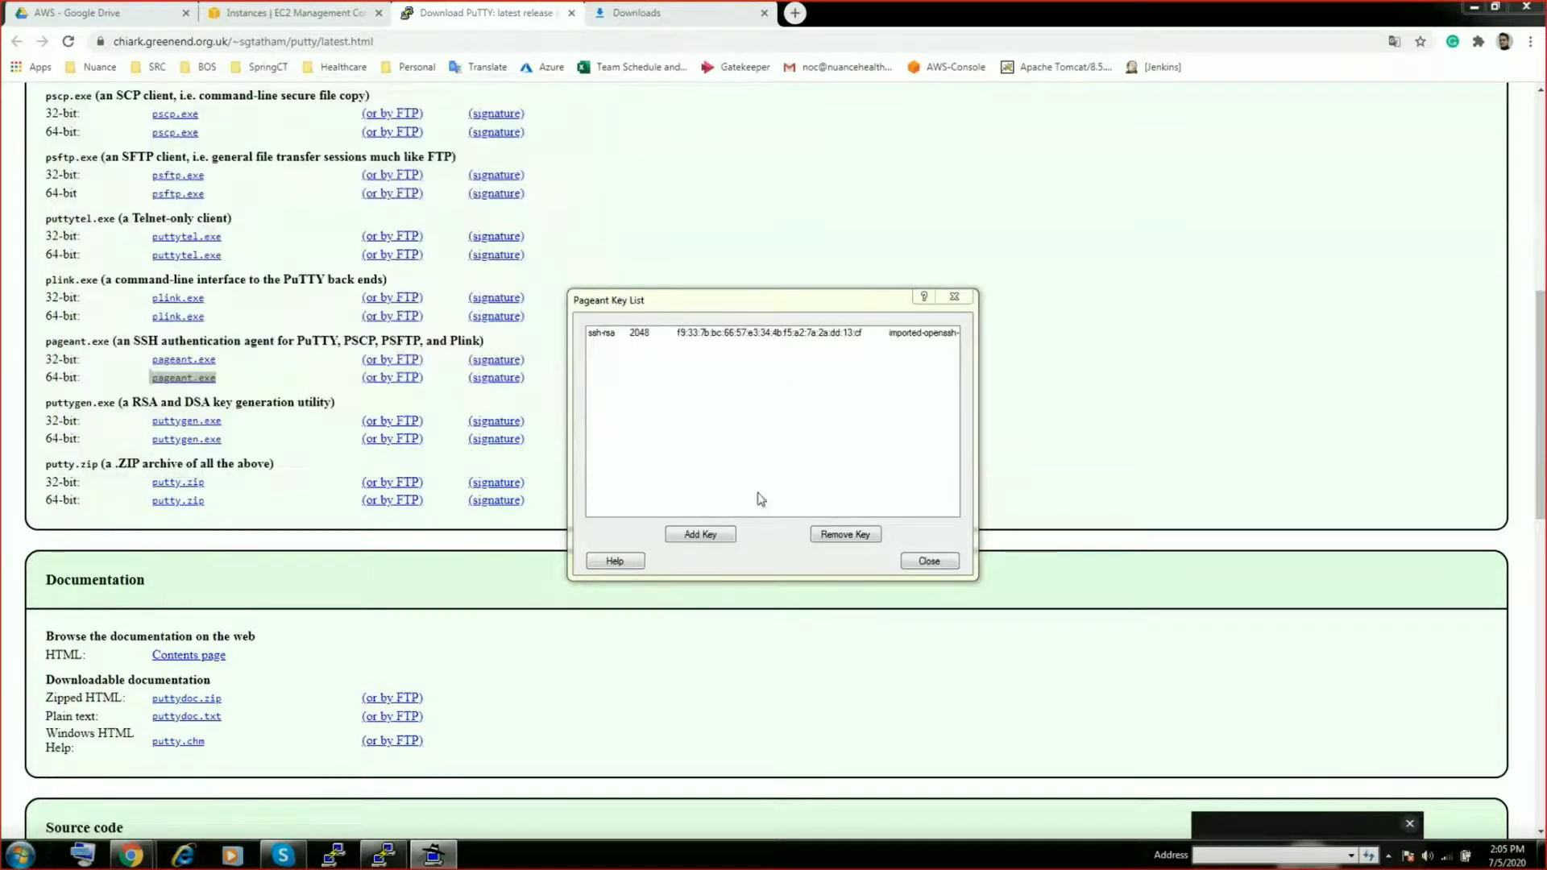
click(929, 562)
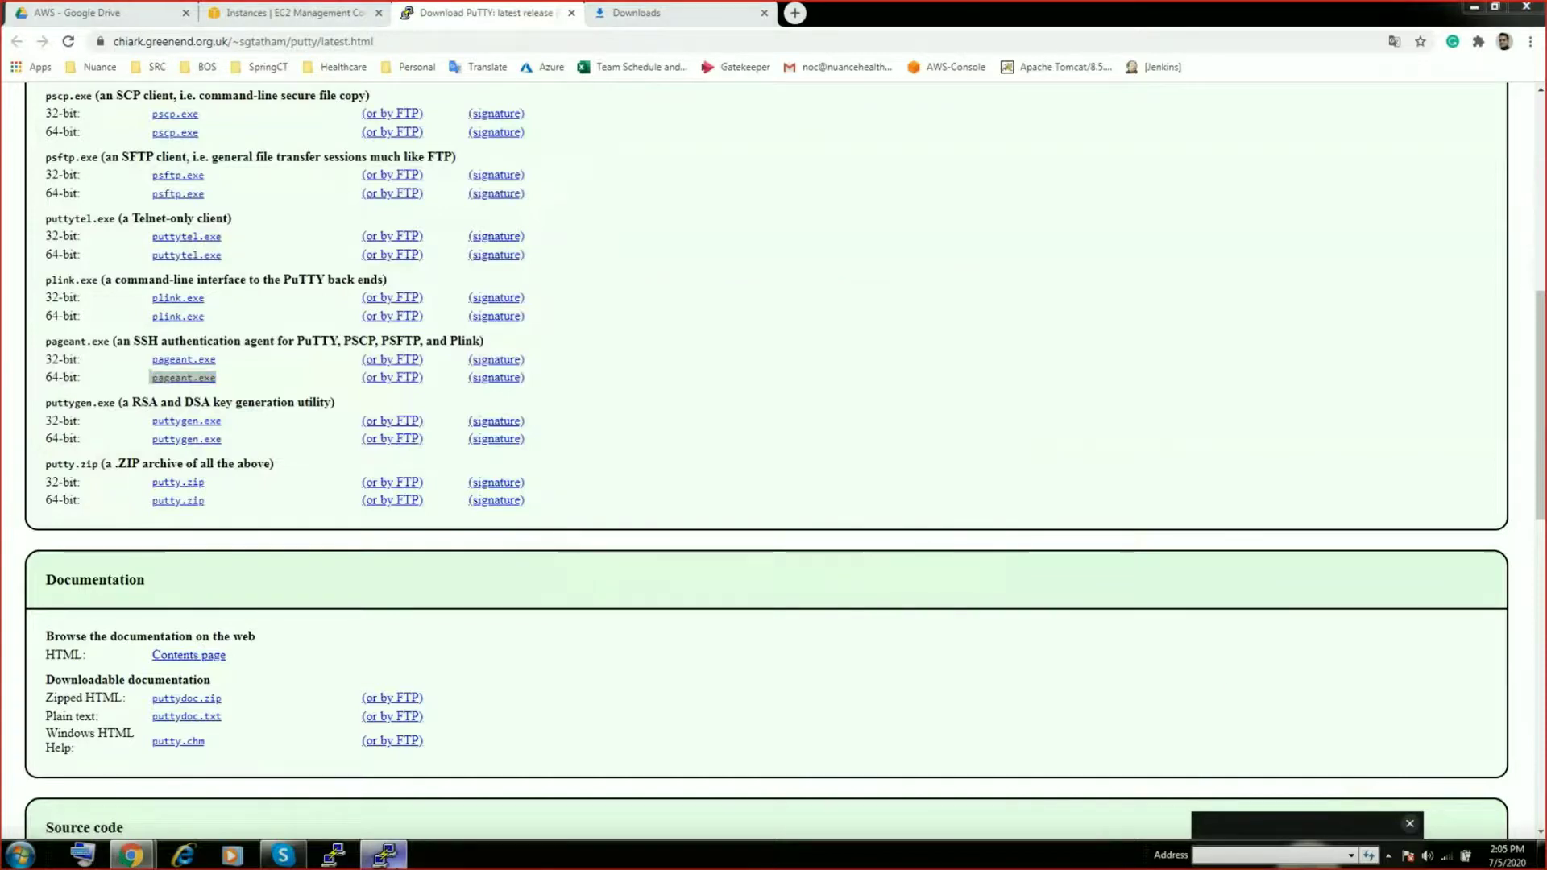
End the current SSH session with the exit command and open a new PuTTY configuration window
text(exit)
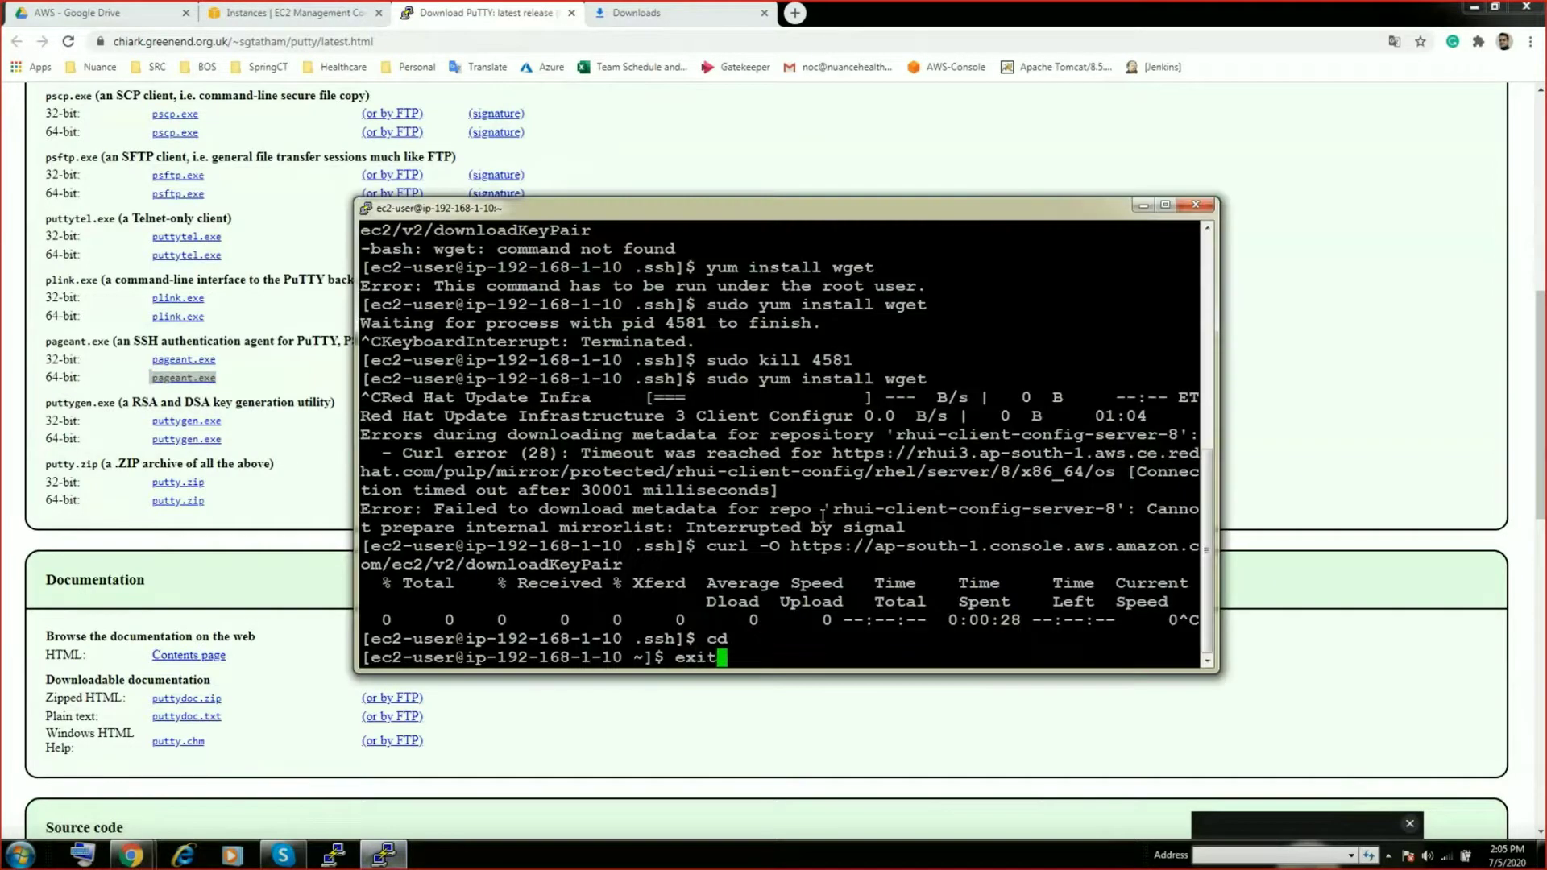
key(Return)
click(335, 854)
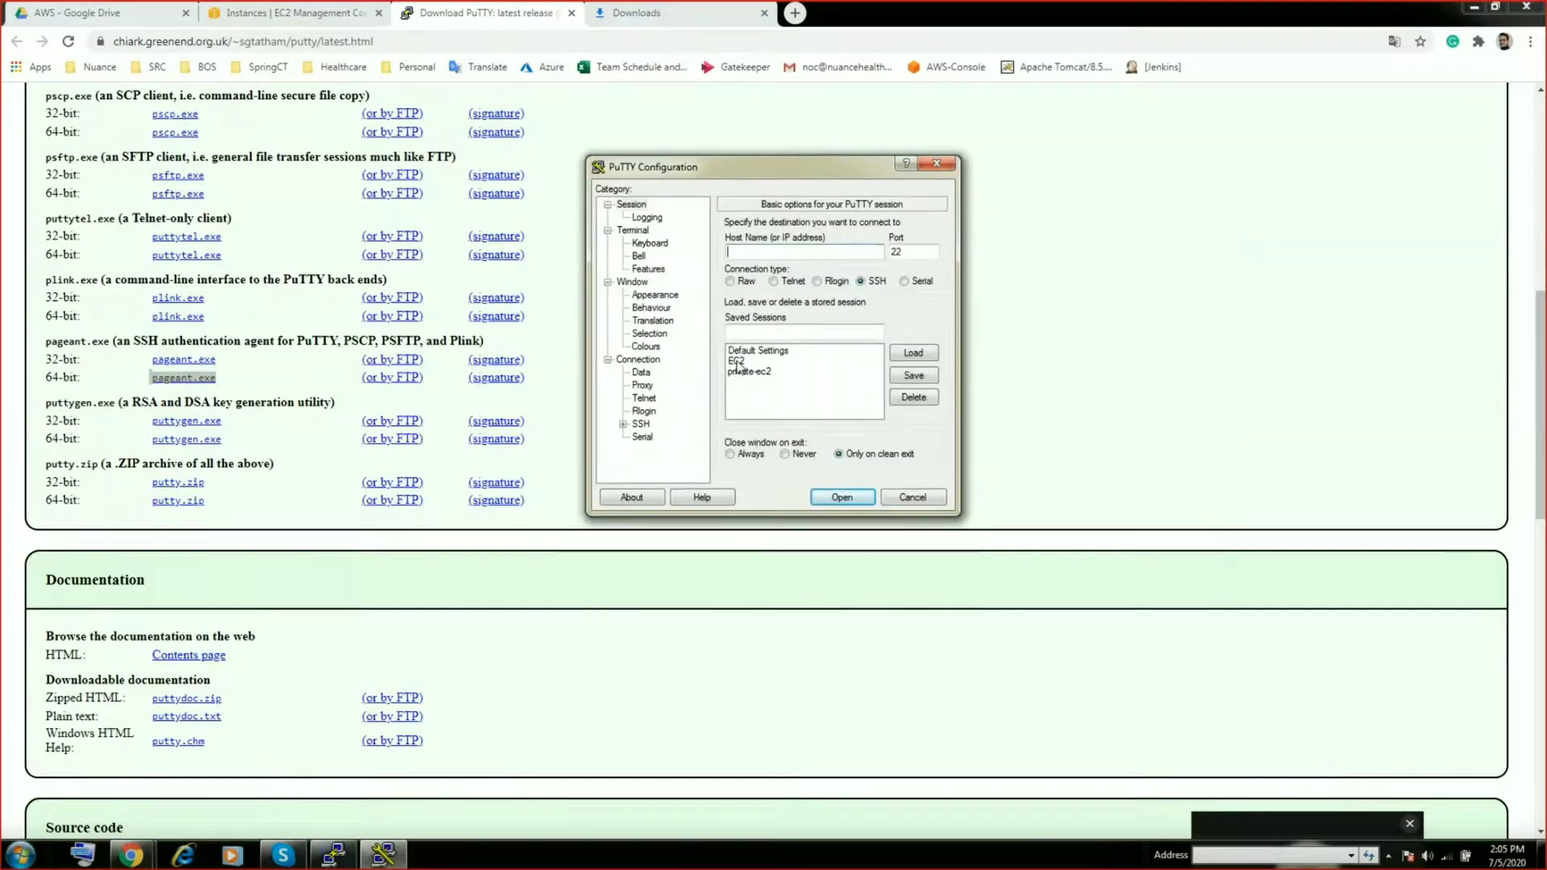
Load the saved EC2 session, allow agent forwarding in its SSH authentication options, and open the connection
click(736, 361)
click(924, 359)
click(623, 424)
click(656, 410)
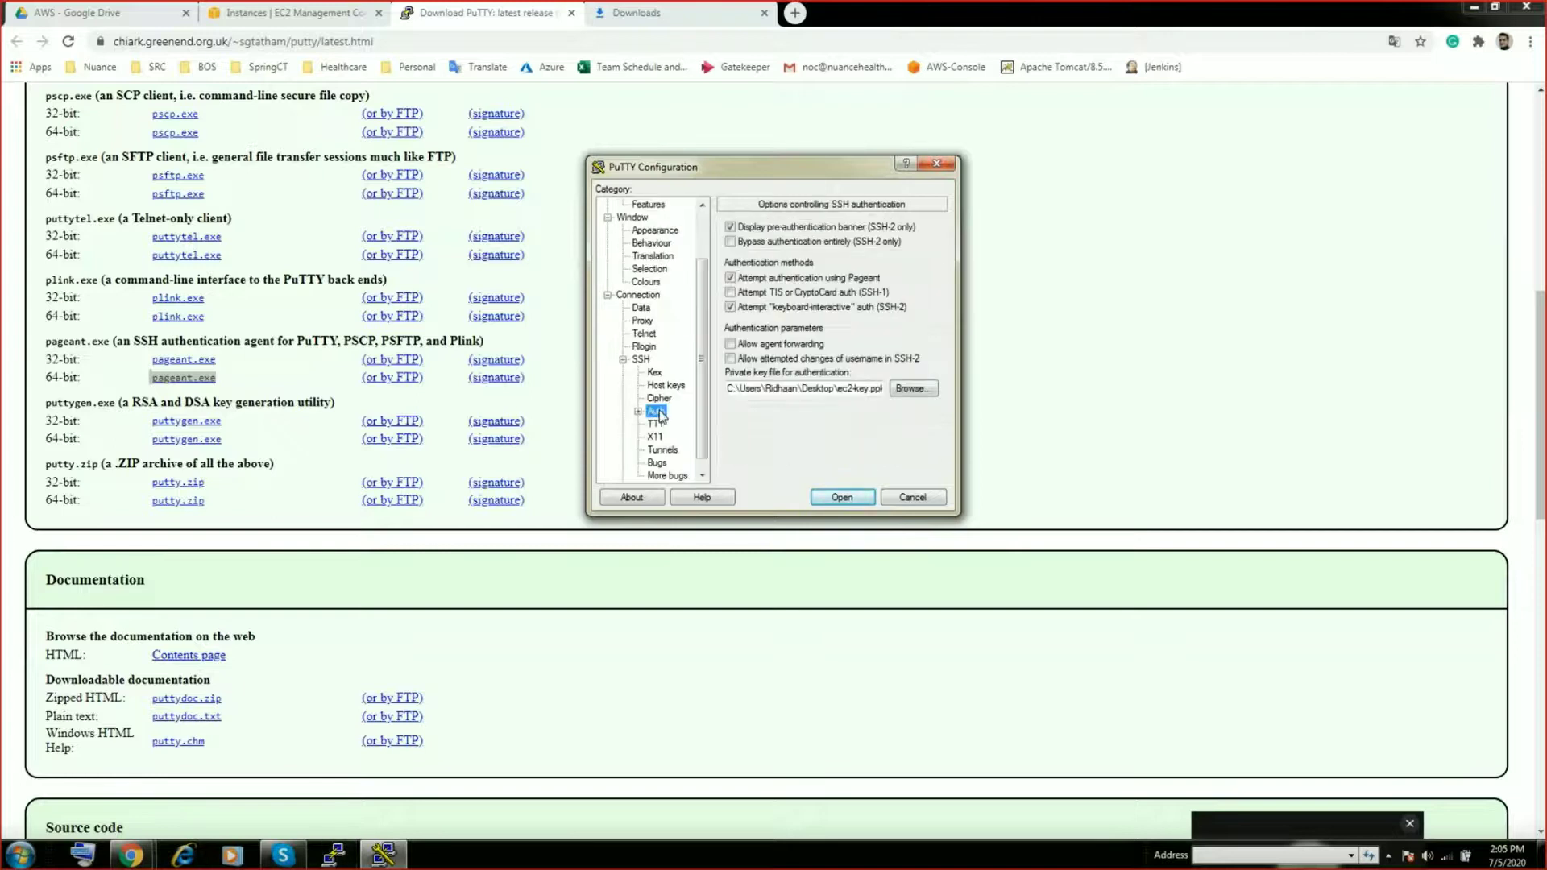
click(731, 345)
click(843, 501)
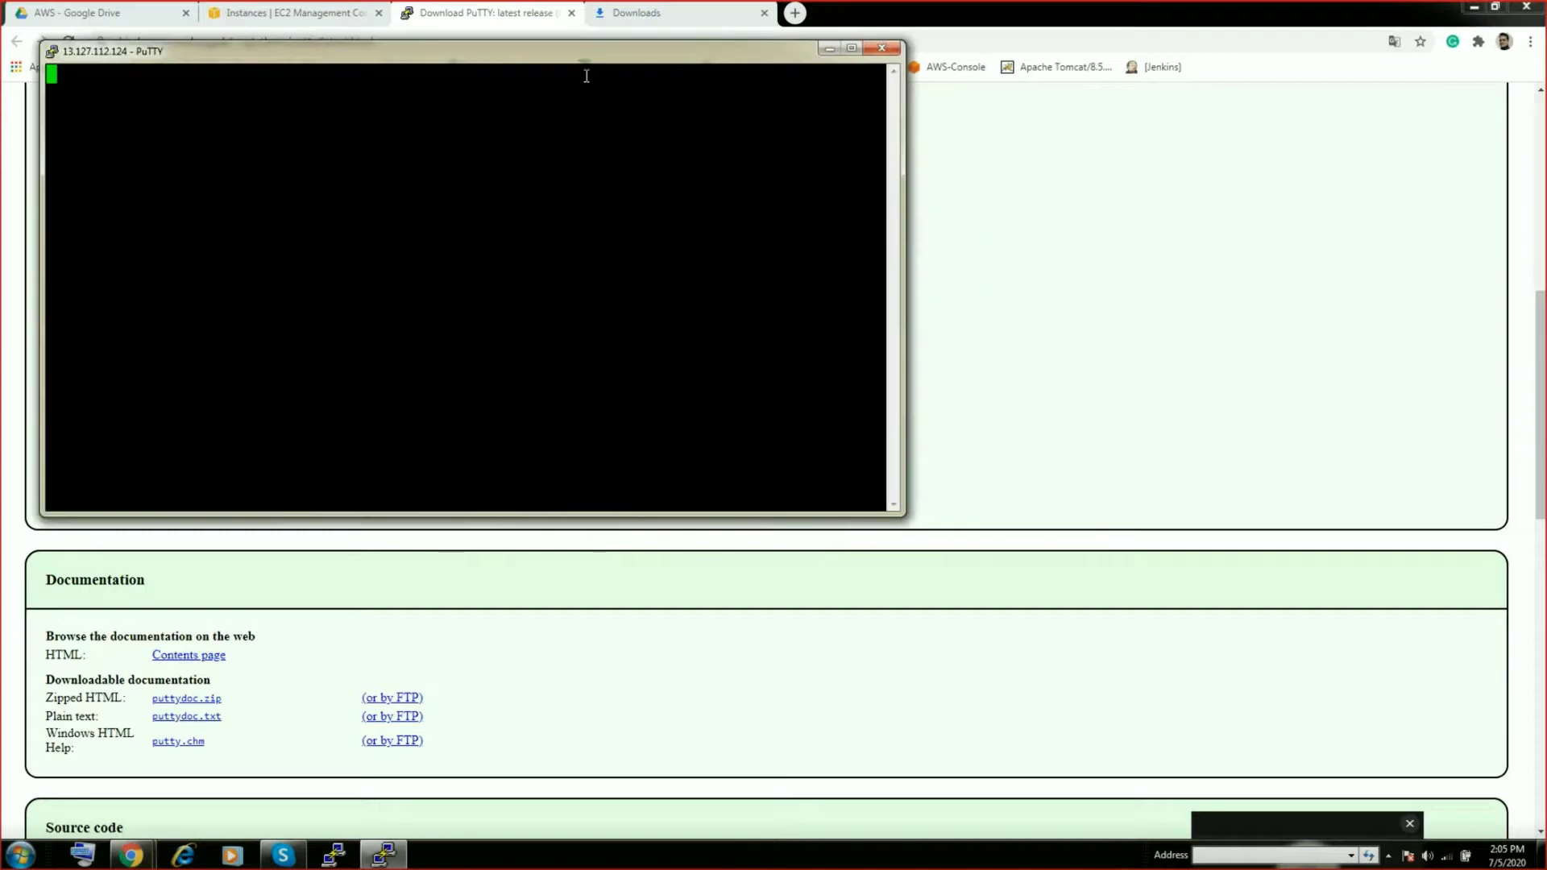
drag(583, 58, 1046, 251)
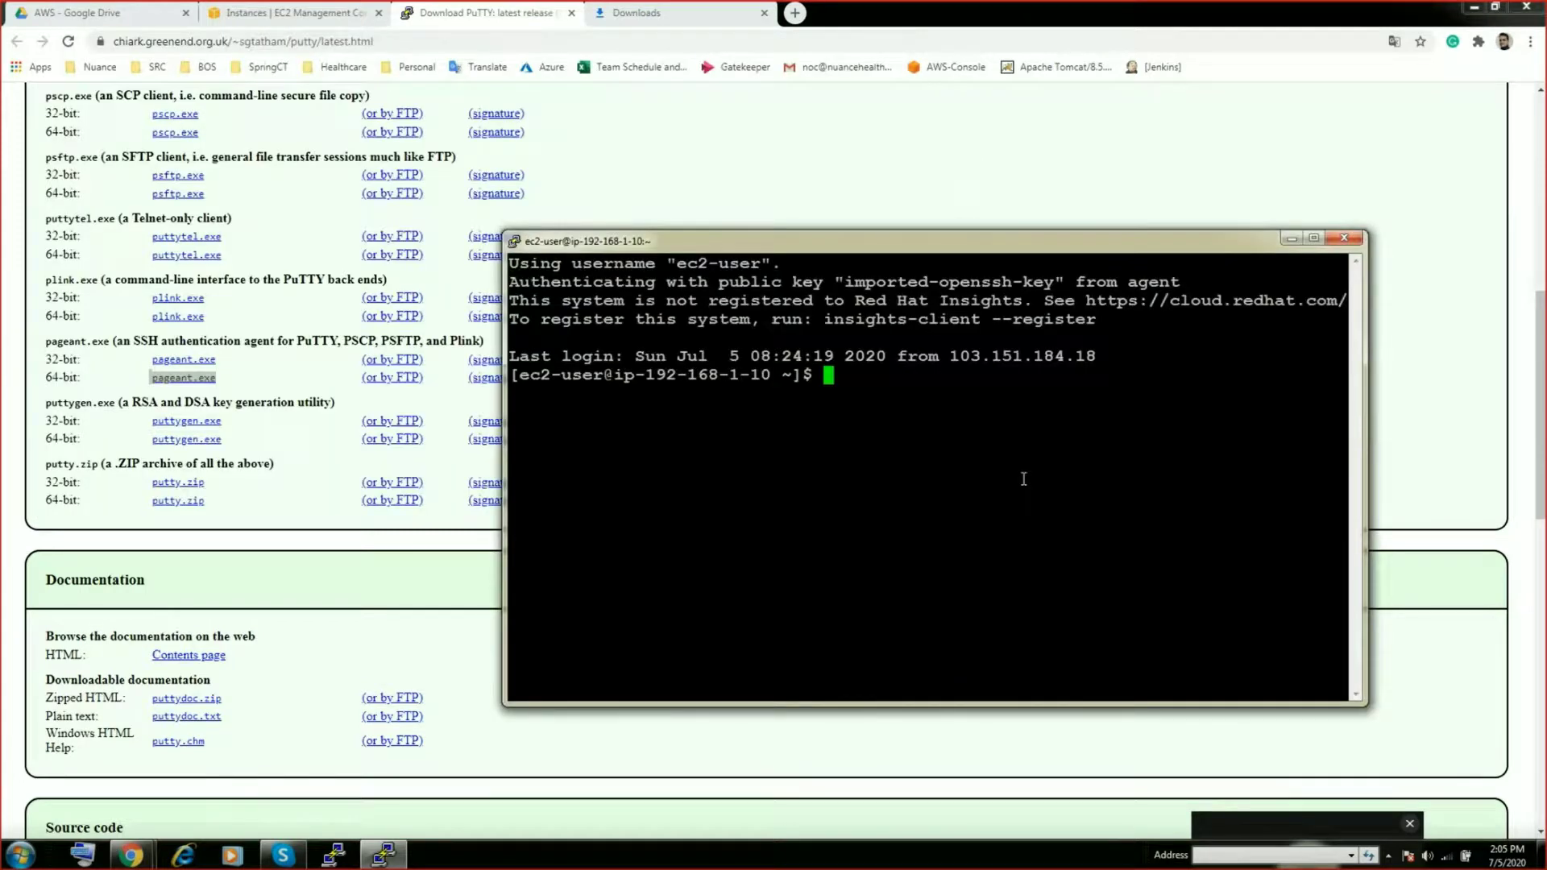
Copy the Private-ec2 instance's private IP from the EC2 console and connect to 192.168.2.20 over ssh from the terminal
click(304, 20)
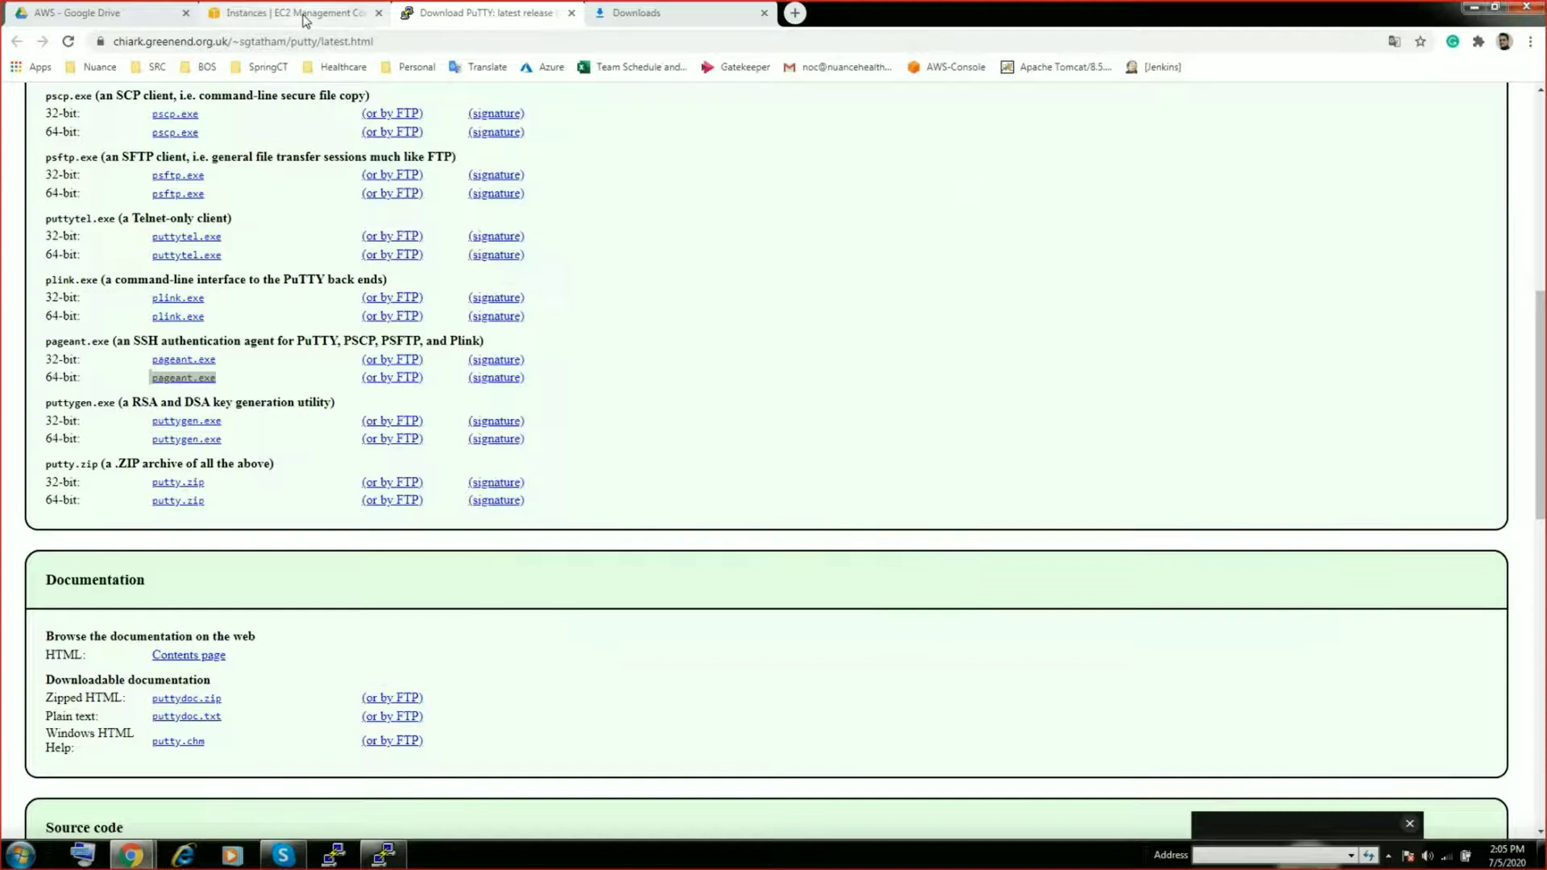
click(305, 20)
click(460, 518)
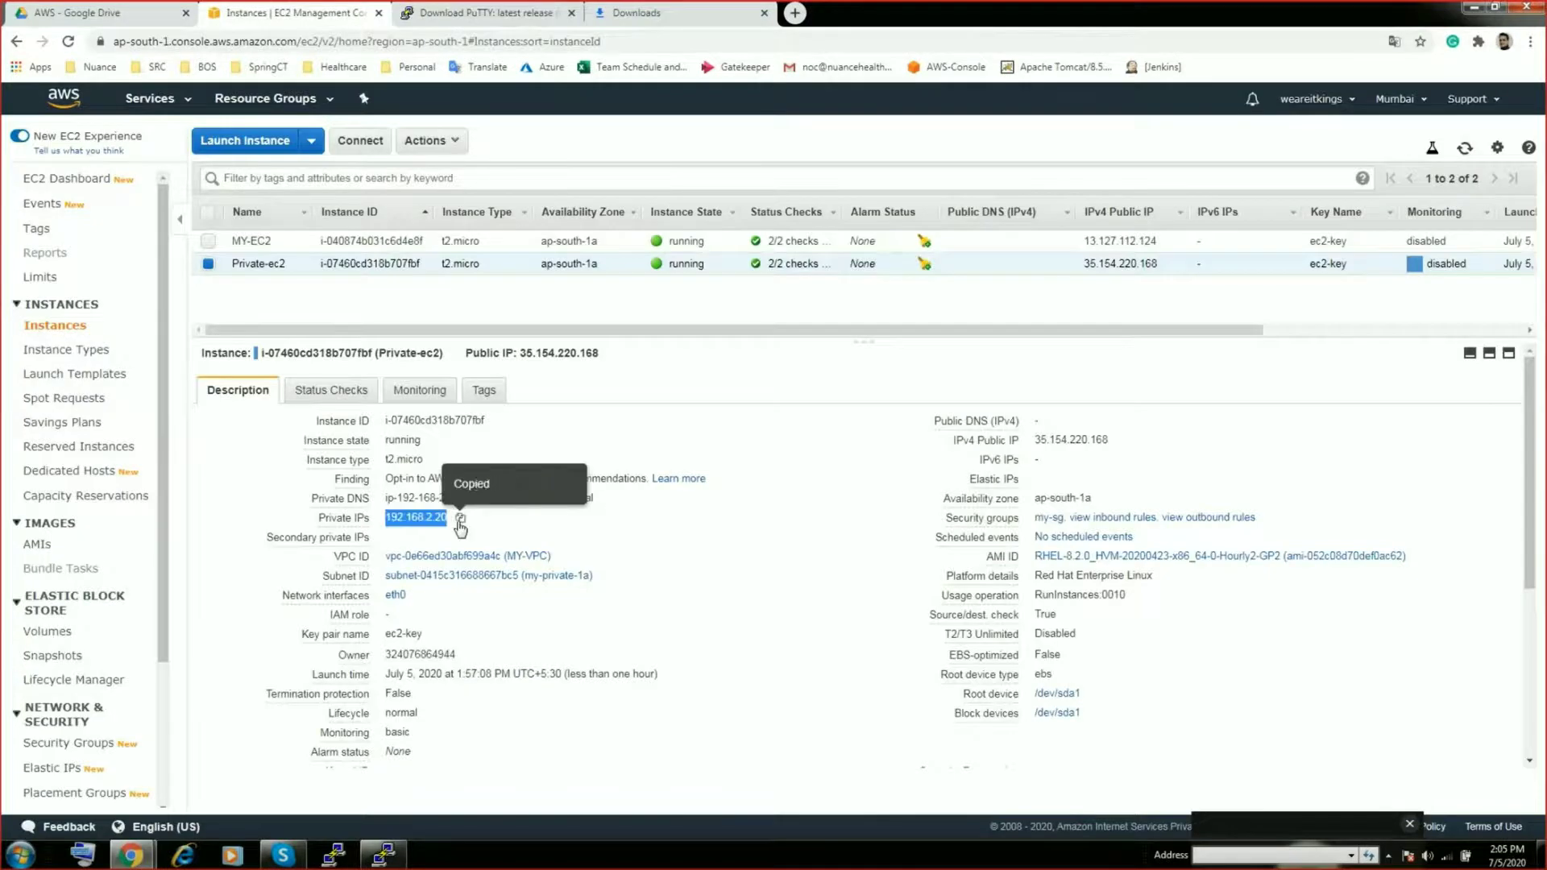
key(alt+Tab)
text(ssh)
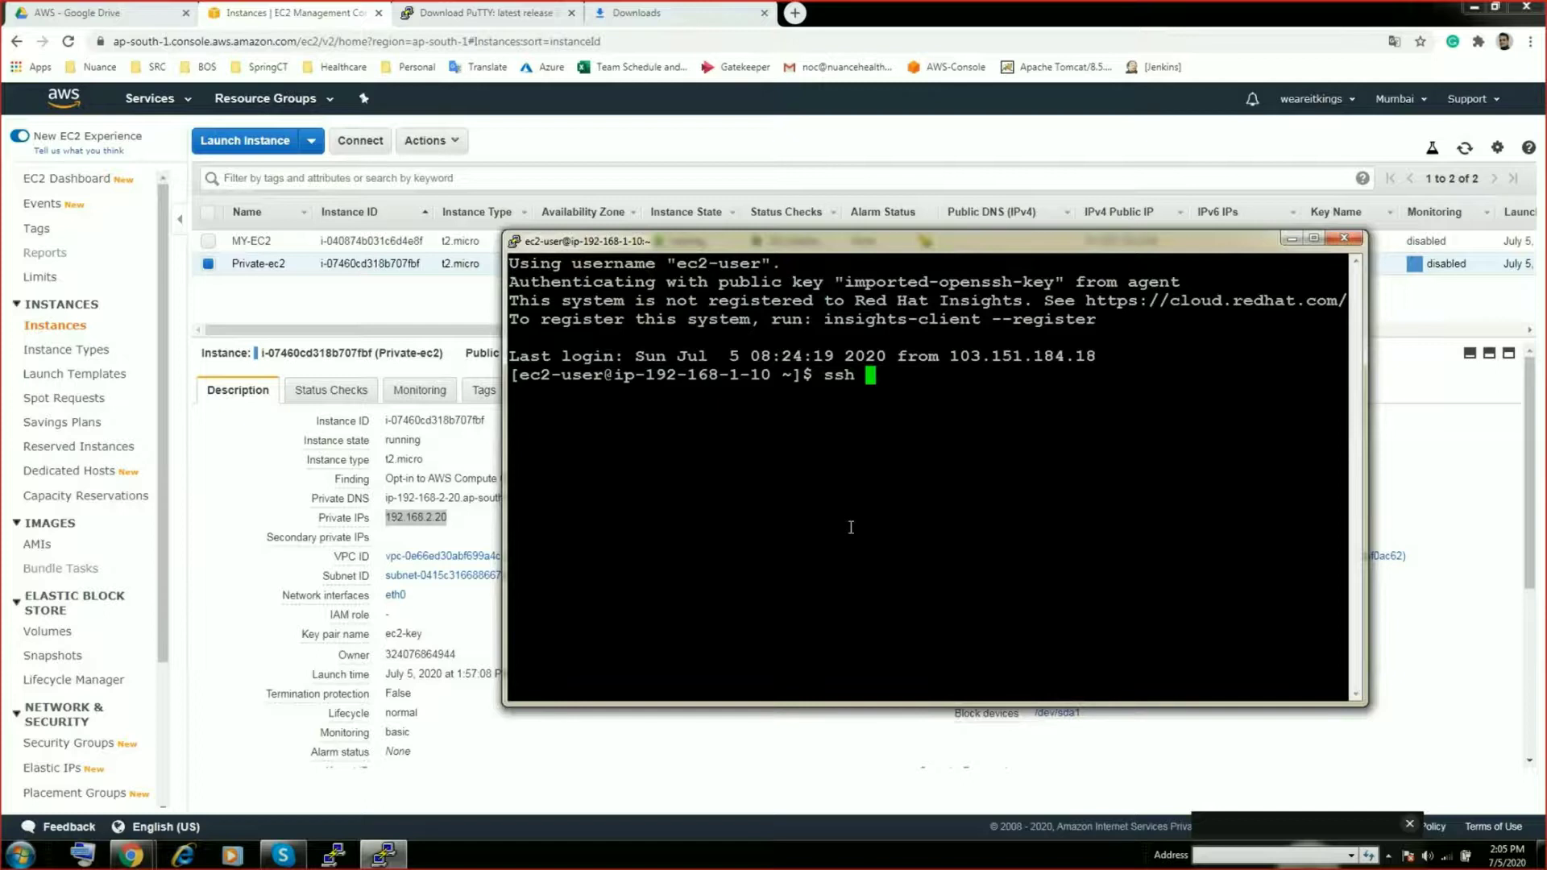
right_click(850, 527)
key(Return)
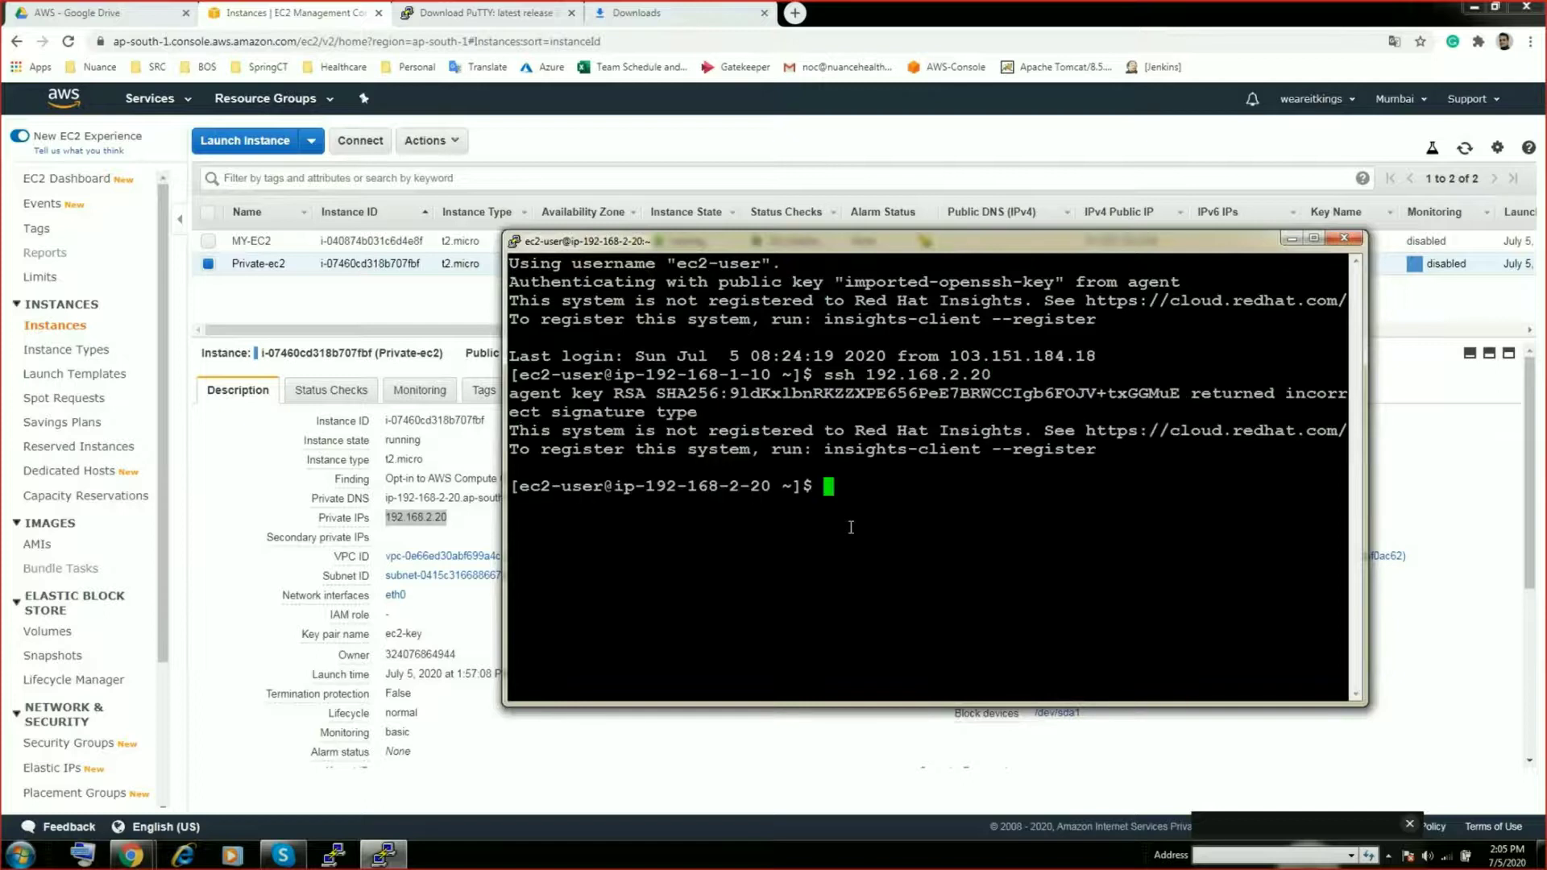
Compare the host names in the terminal prompts before and after the ssh connection, and minimize the terminal
drag(771, 486, 619, 485)
drag(769, 376, 614, 375)
drag(784, 492, 626, 488)
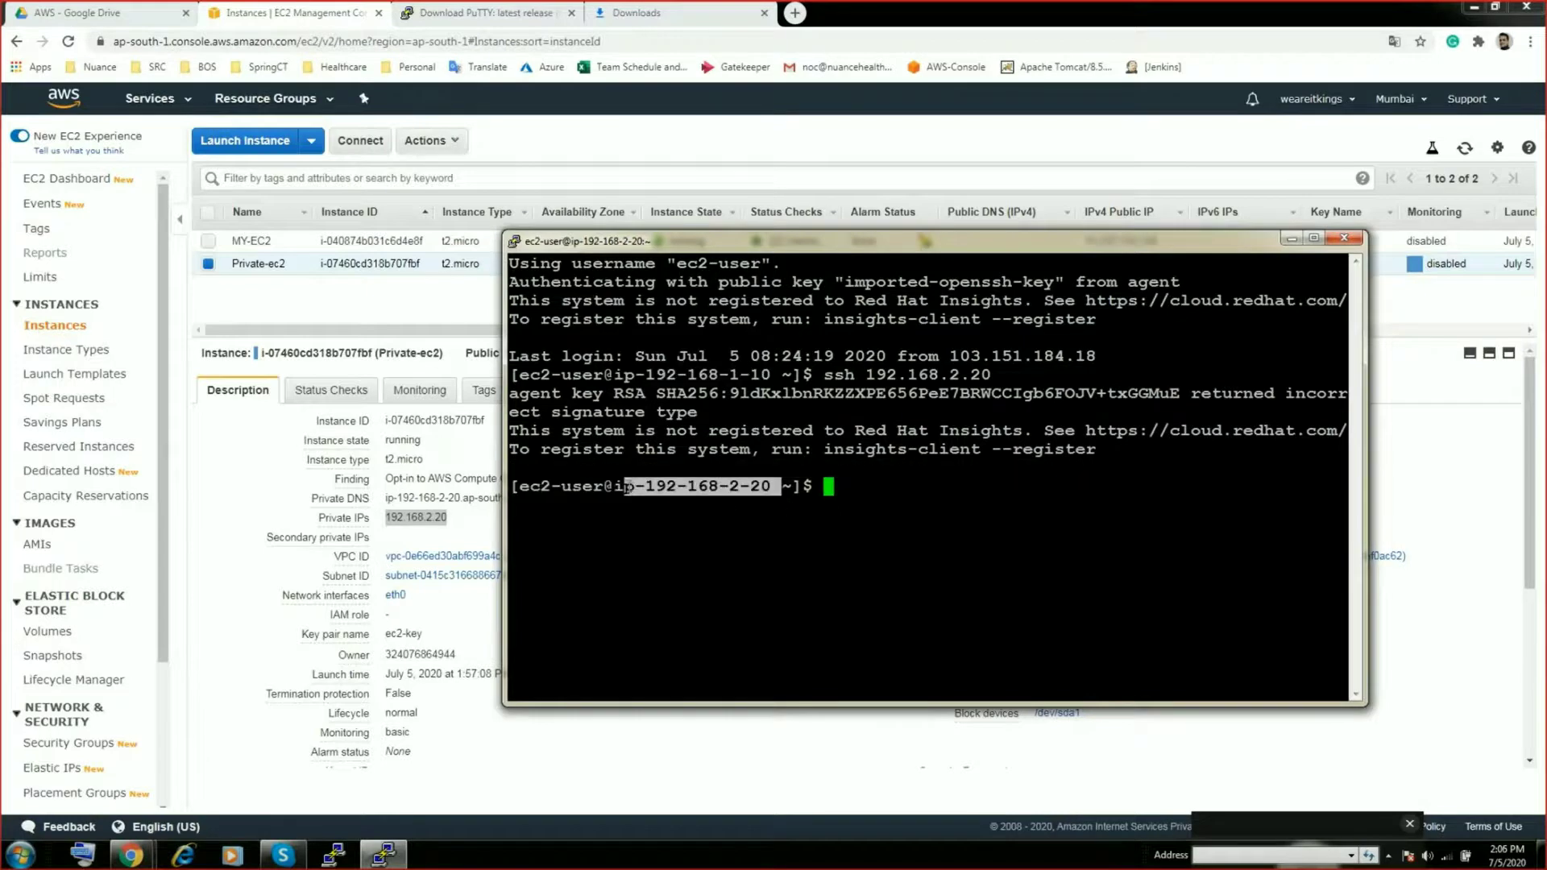
click(1055, 558)
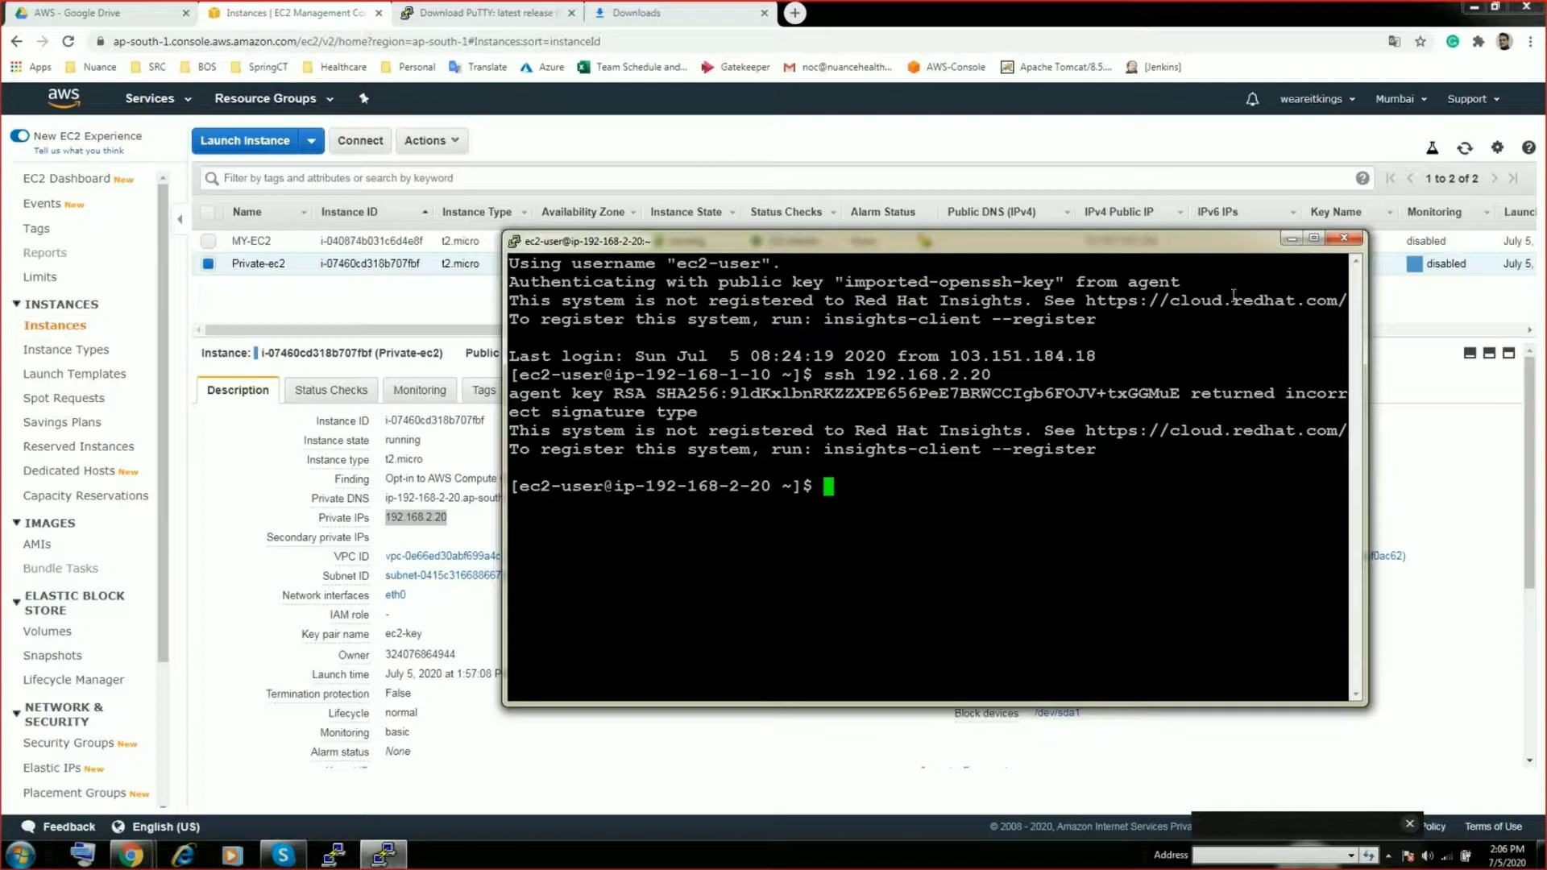
click(1287, 240)
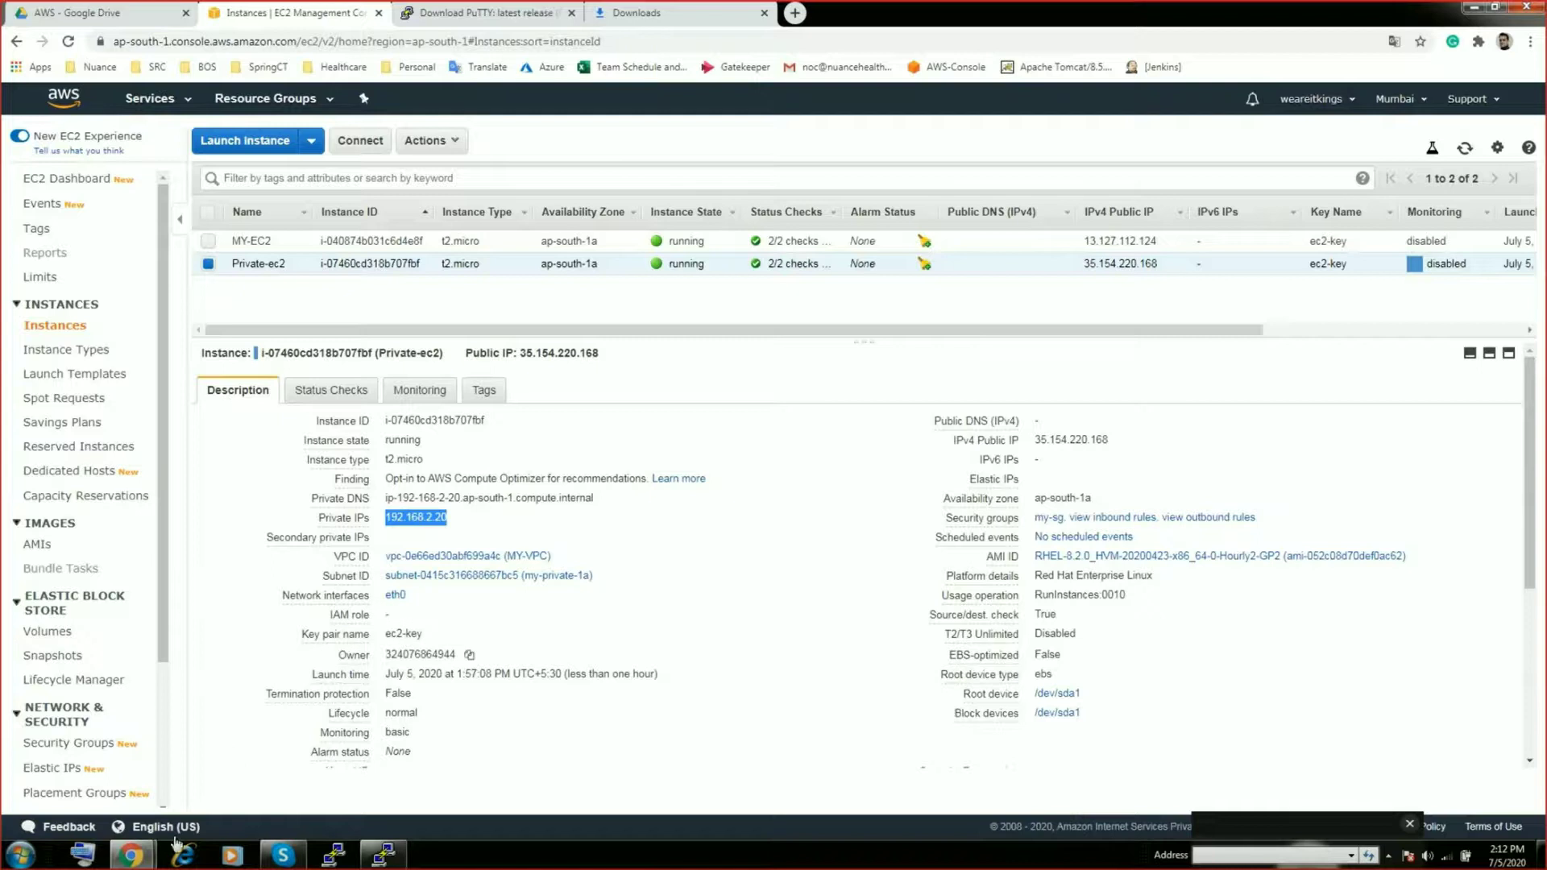
Switch to the full-screen slide presentation in Chrome
click(132, 857)
click(237, 808)
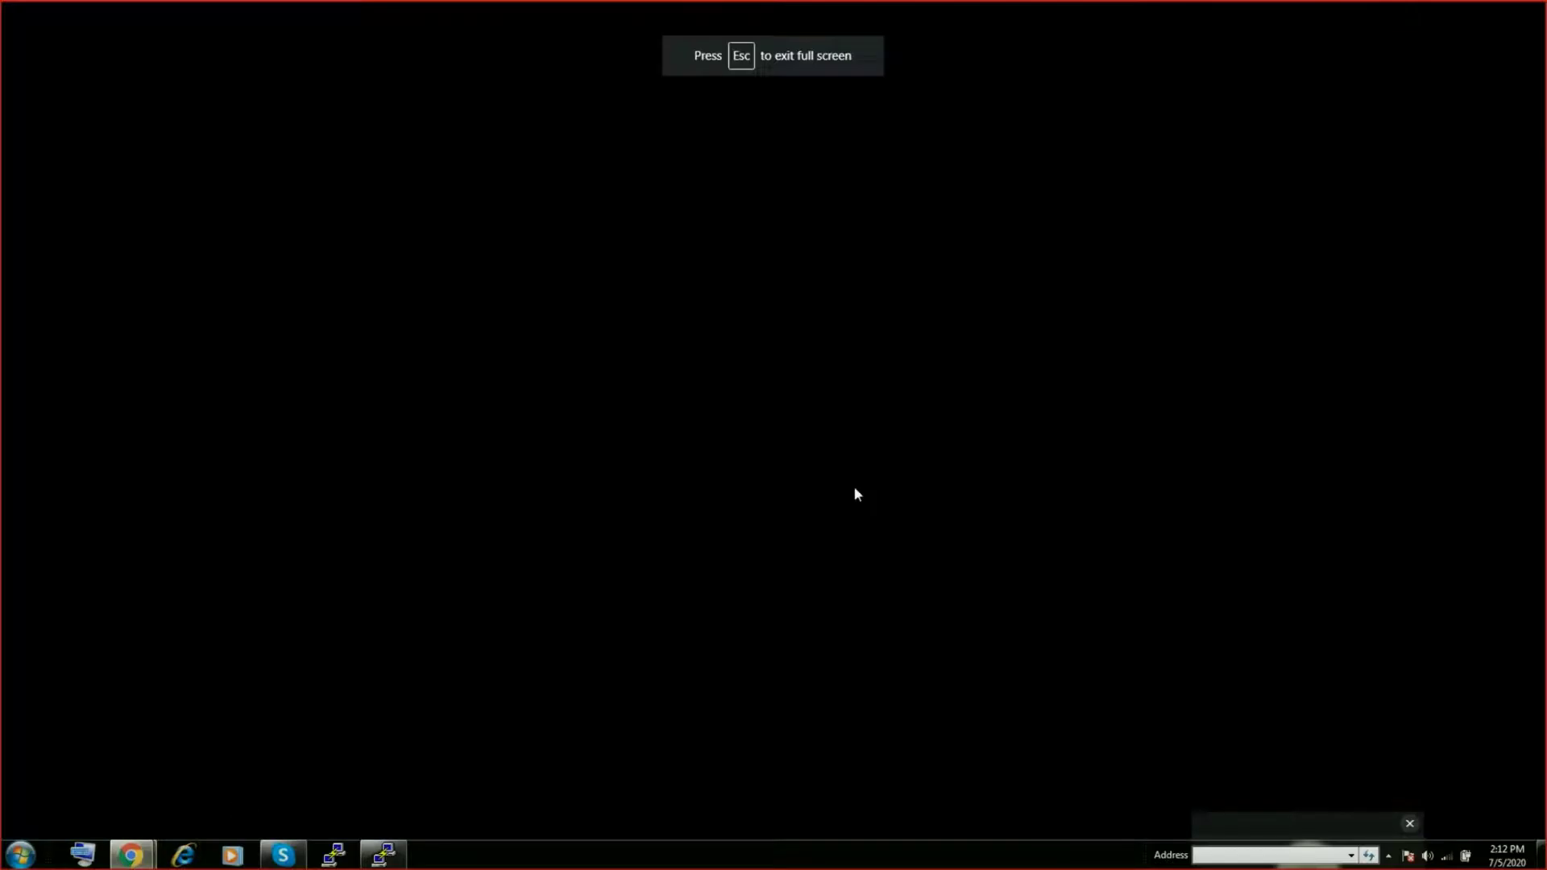
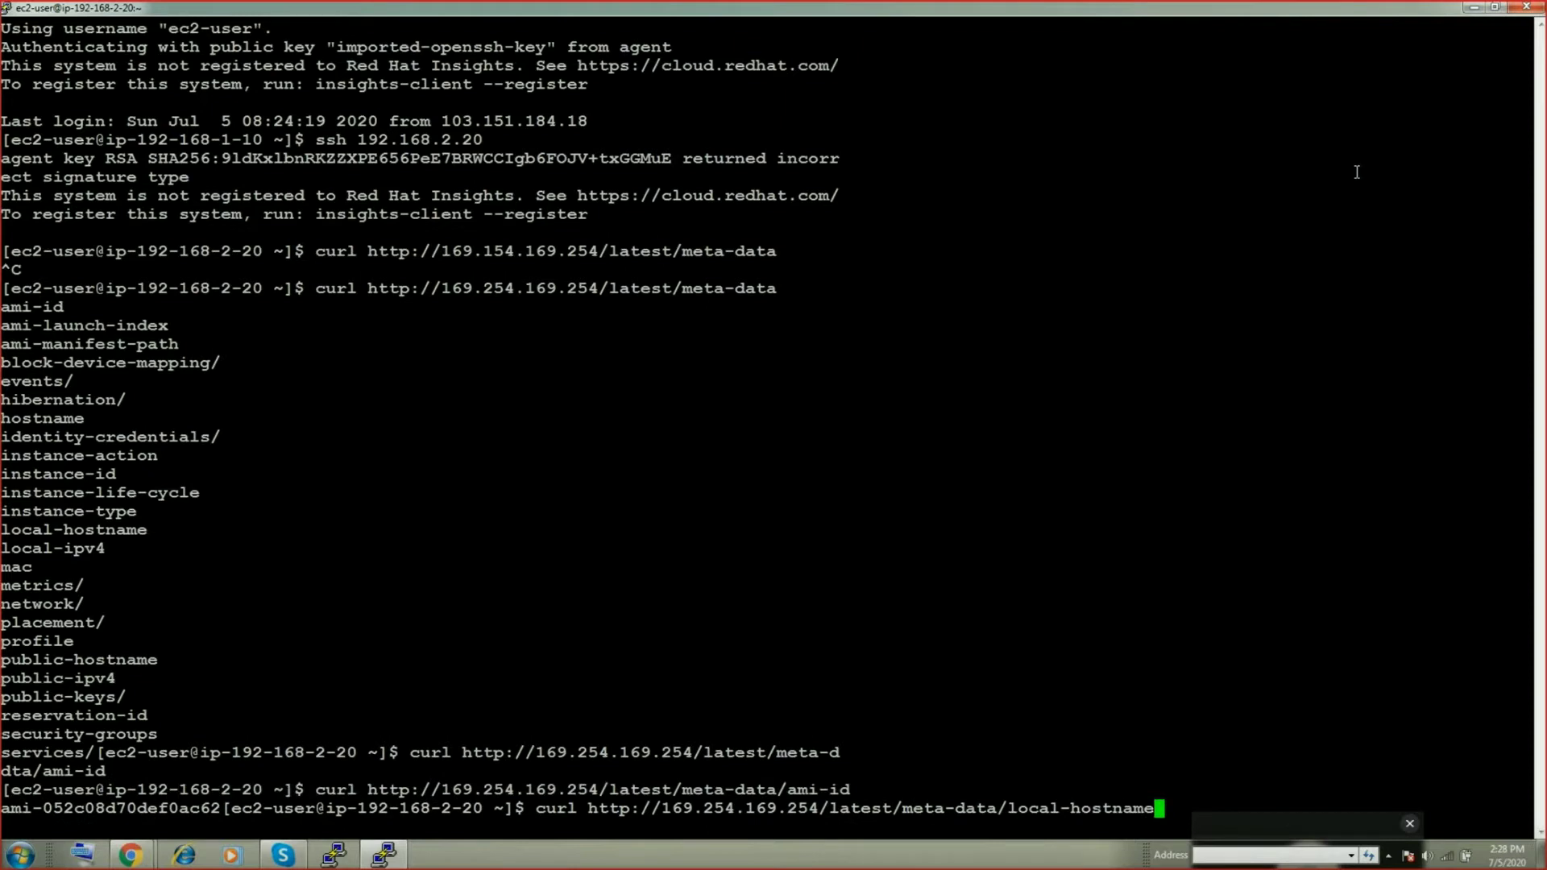
key(Return)
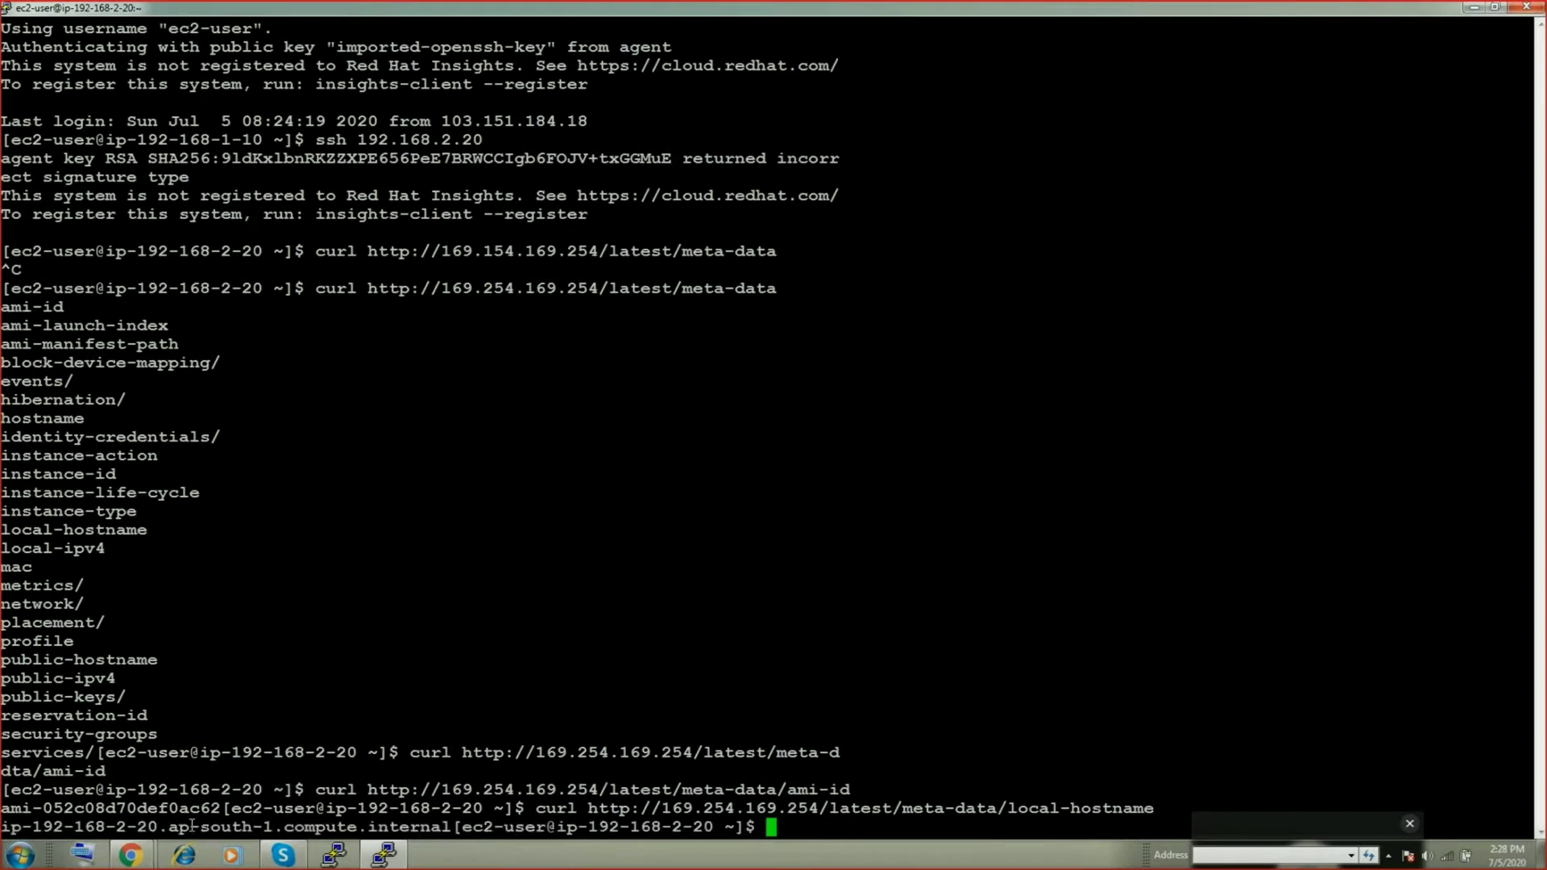
drag(4, 827, 451, 827)
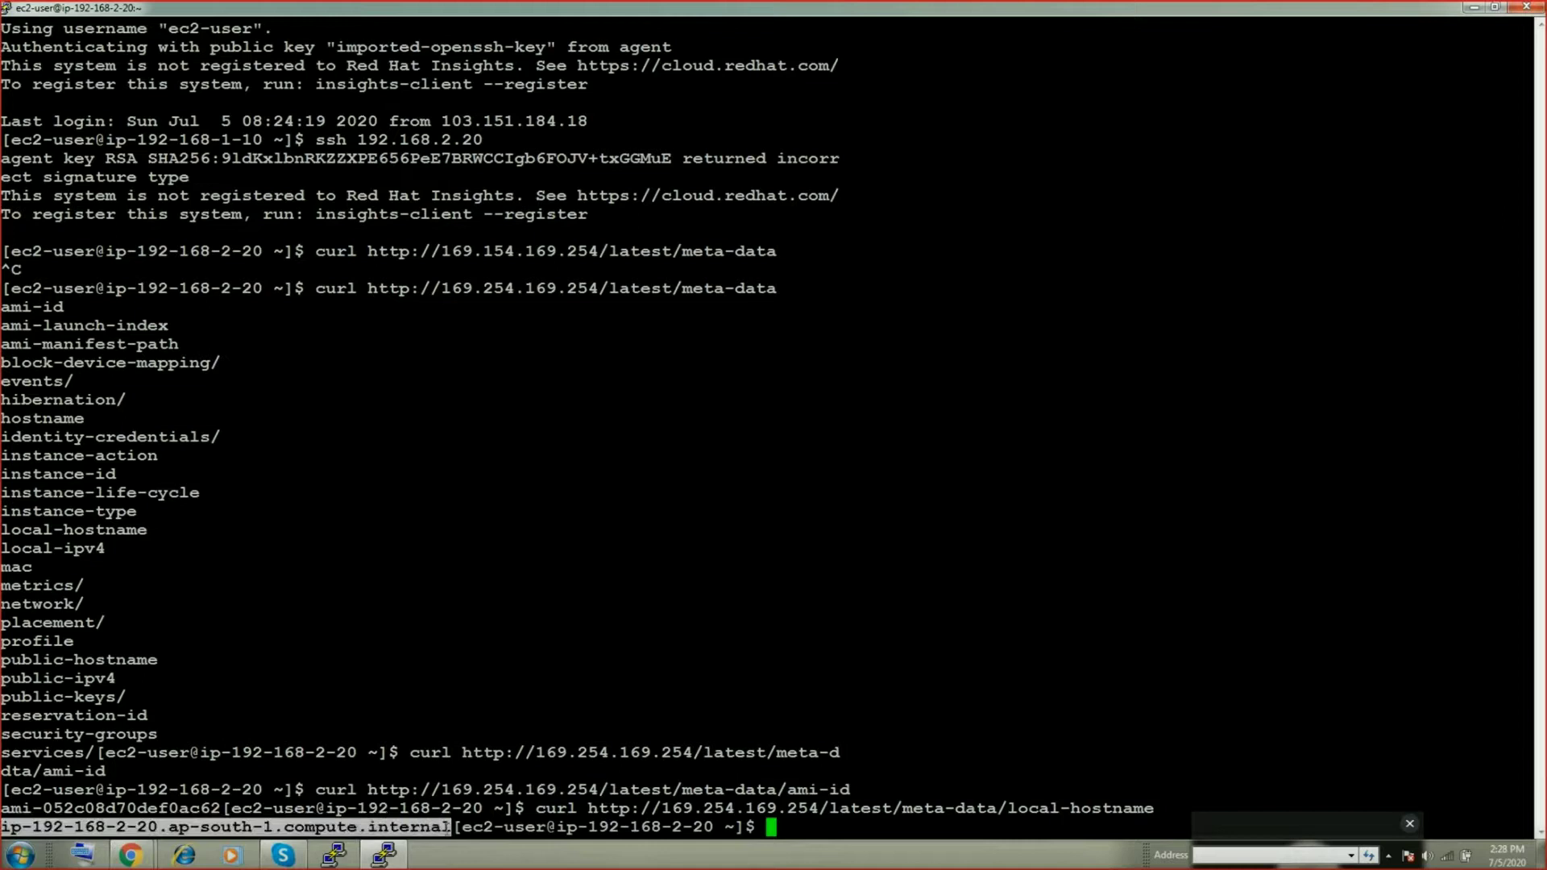
click(1494, 8)
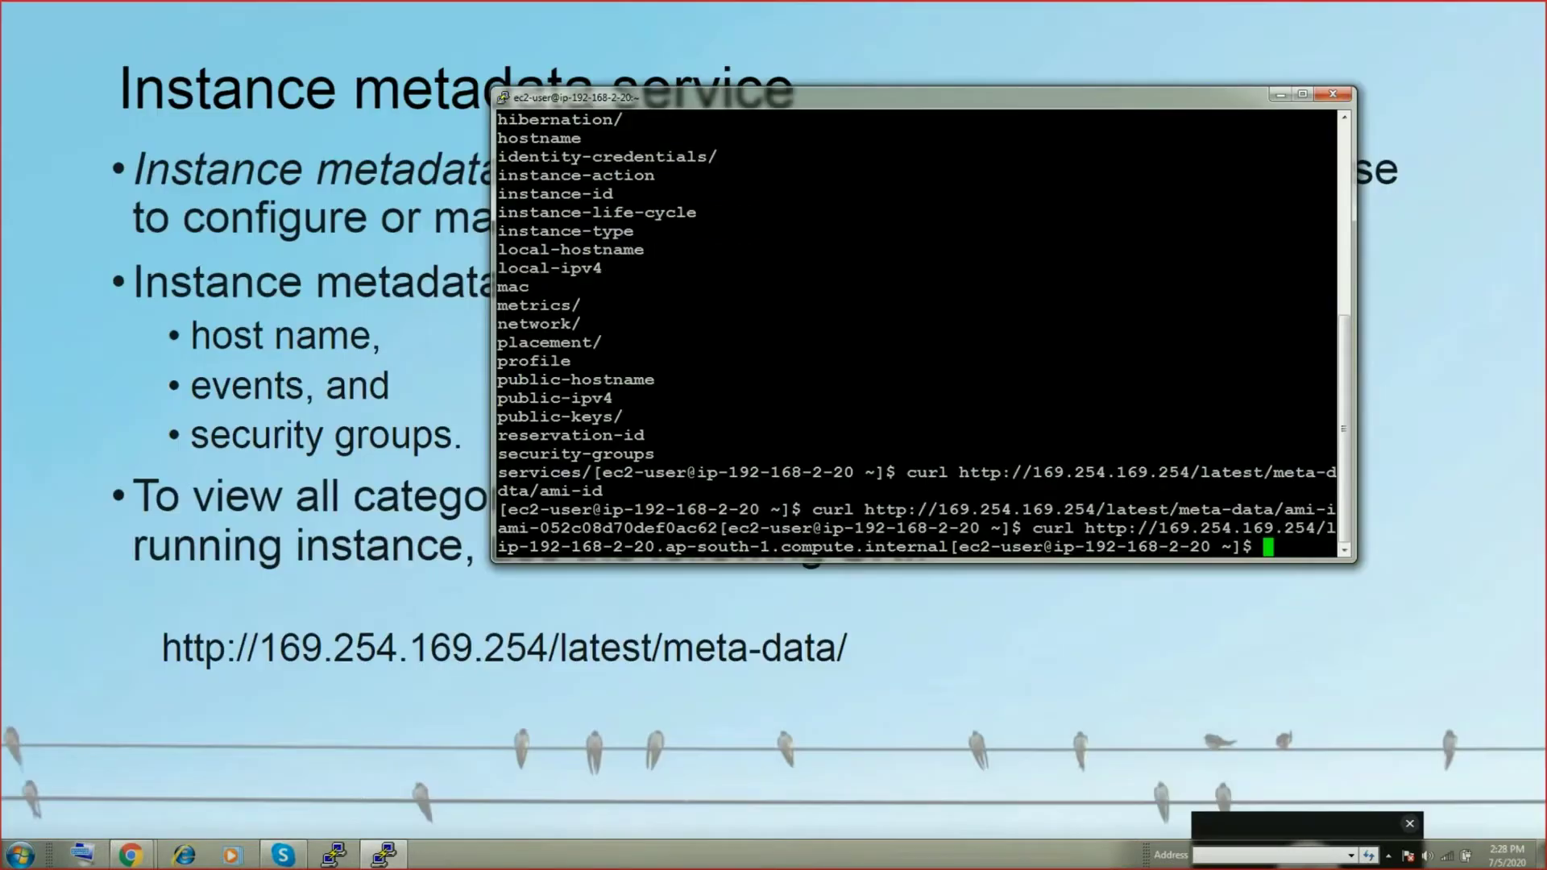
Minimize the terminal and advance the presentation to the "Demo: Launching Windows Instance" slide
click(1280, 95)
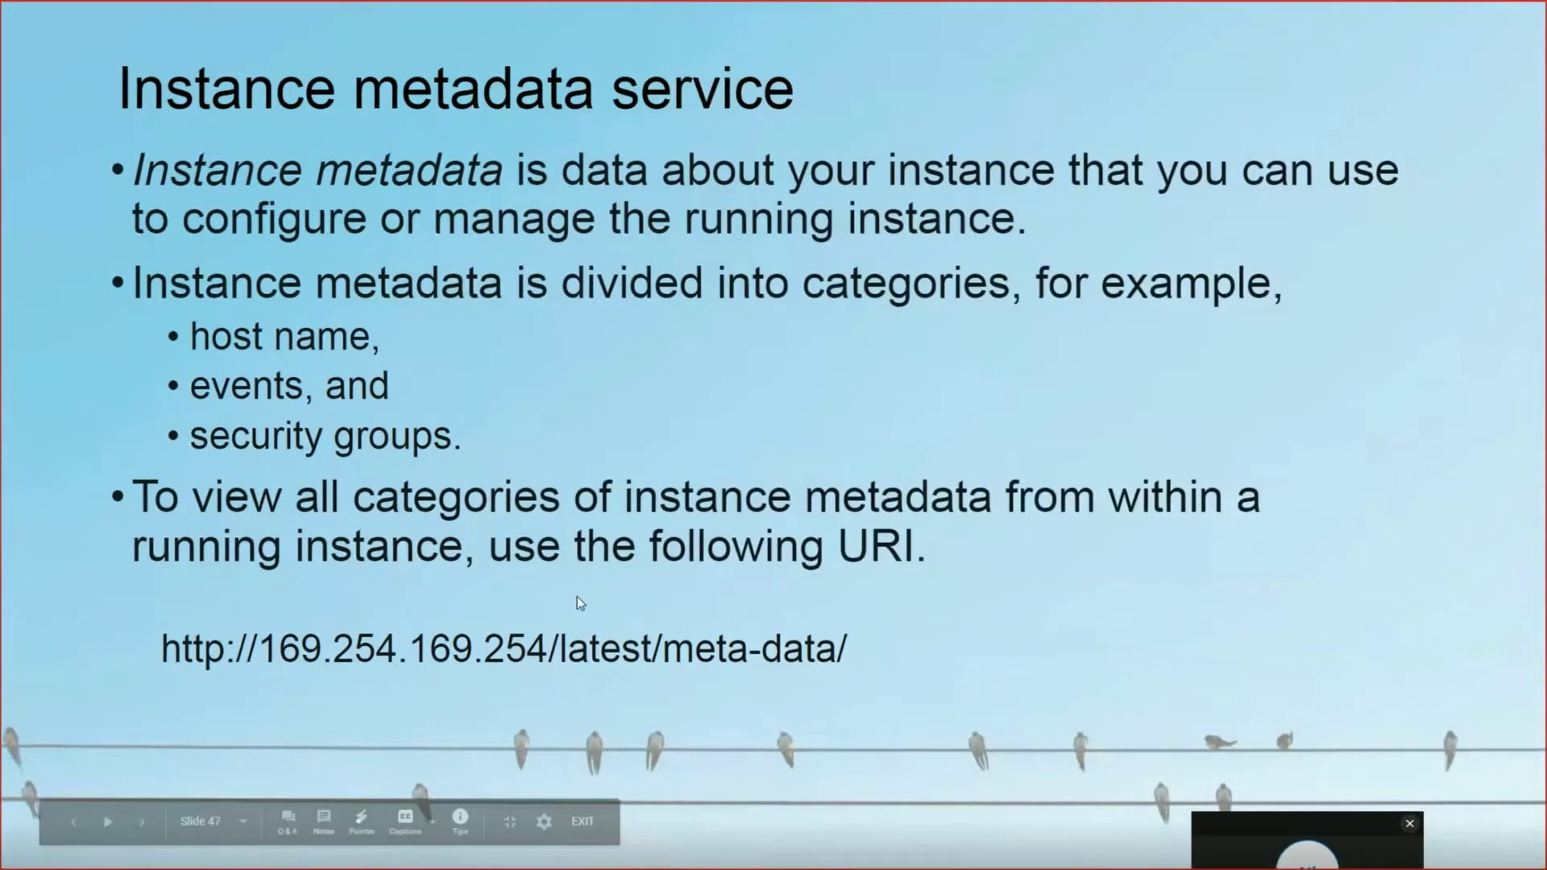
click(640, 371)
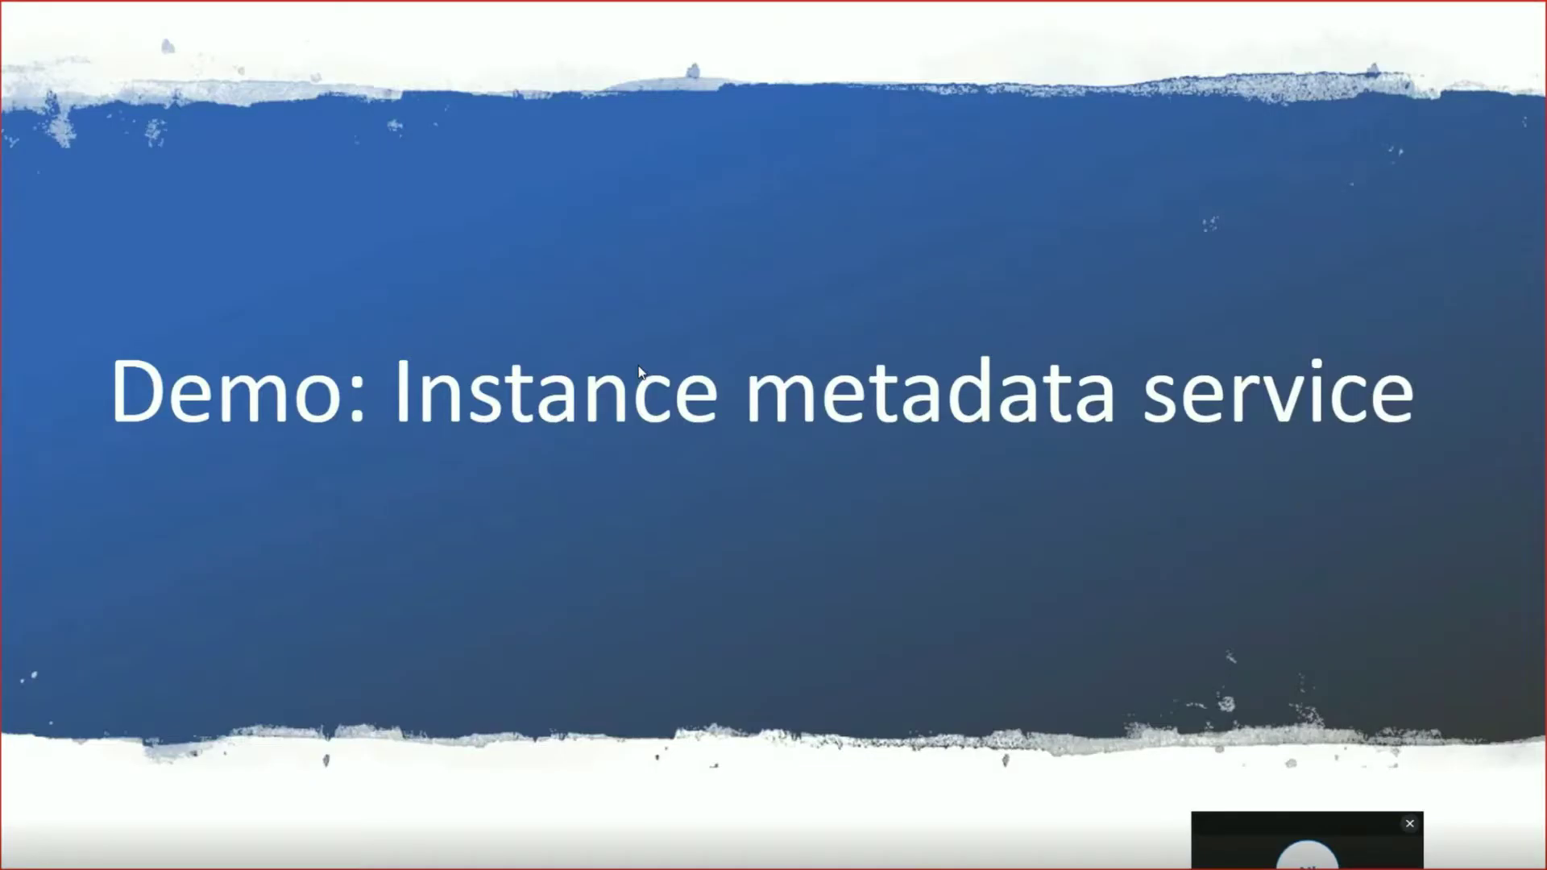
click(640, 371)
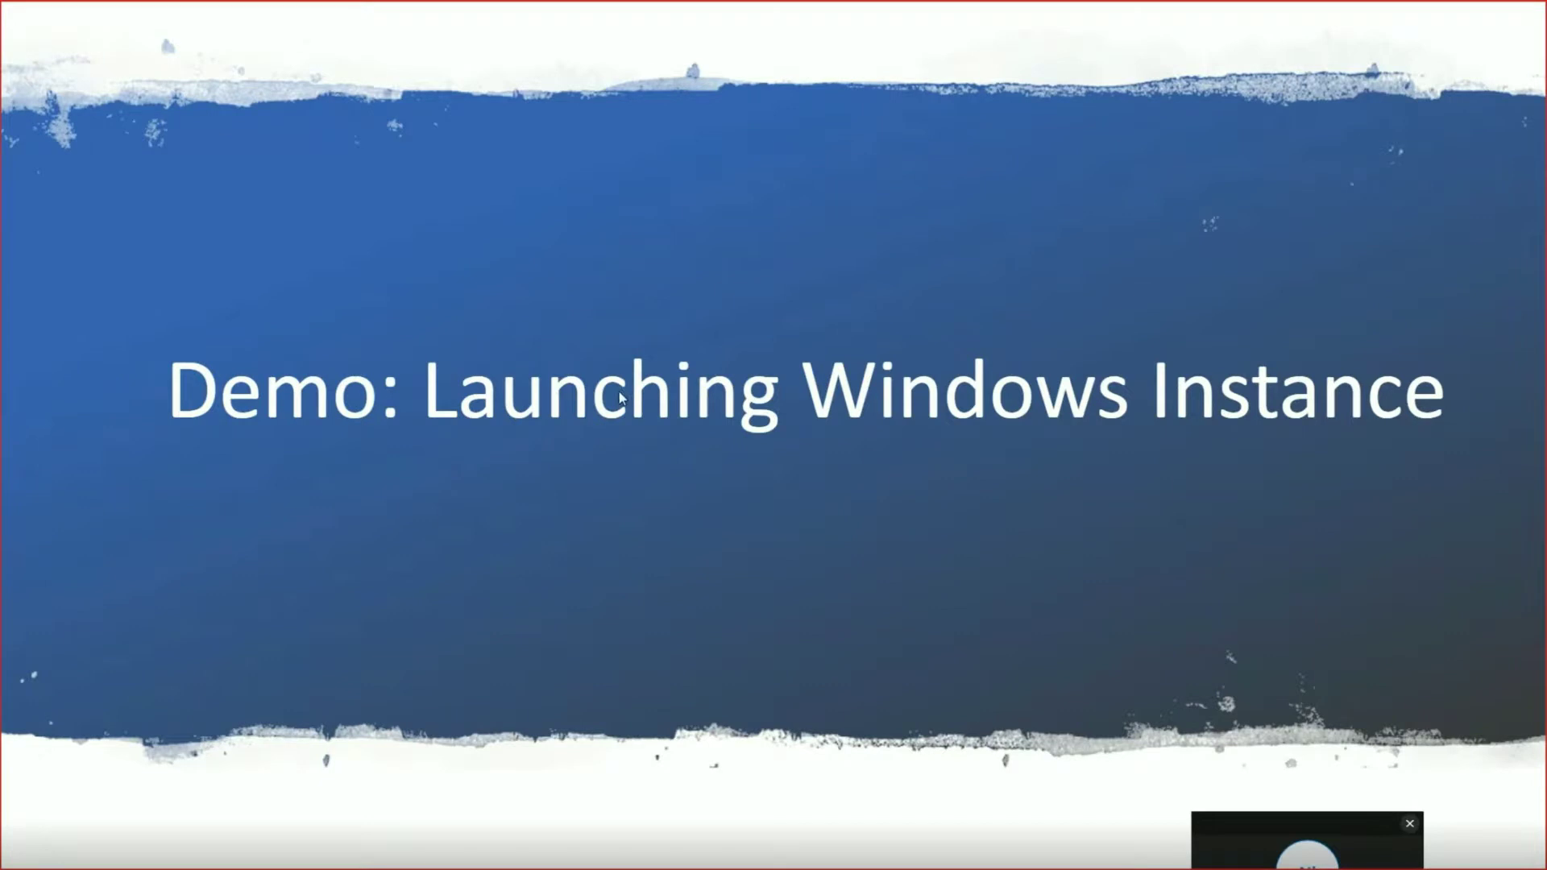
Switch to the EC2 console, start launching a new instance, and select the Microsoft Windows Server 2019 Base AMI
key(alt+Tab)
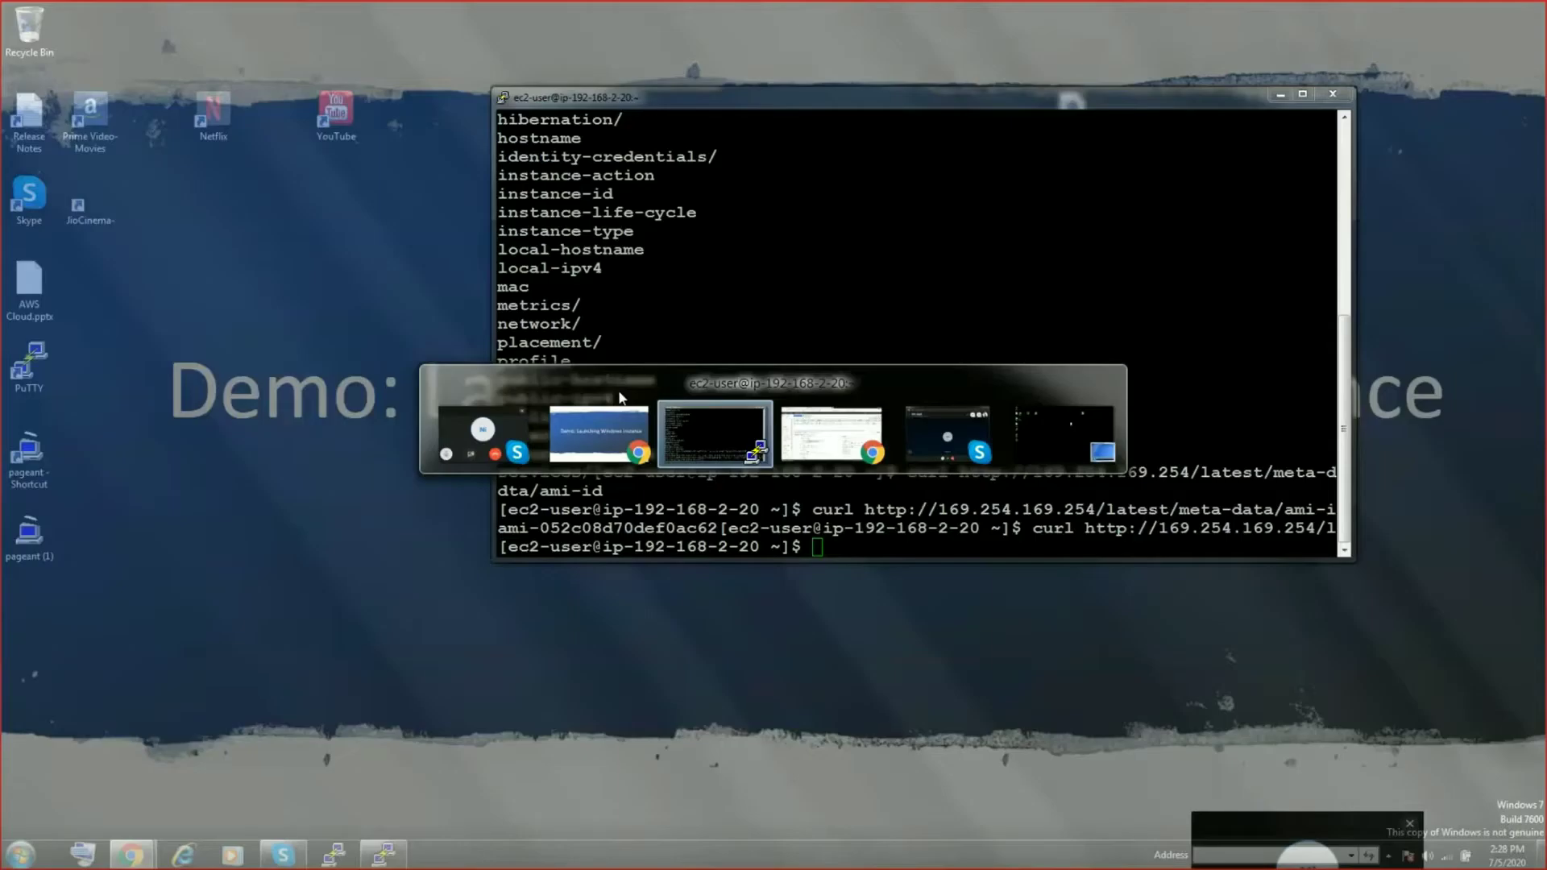
key(alt+Tab)
click(722, 304)
click(218, 152)
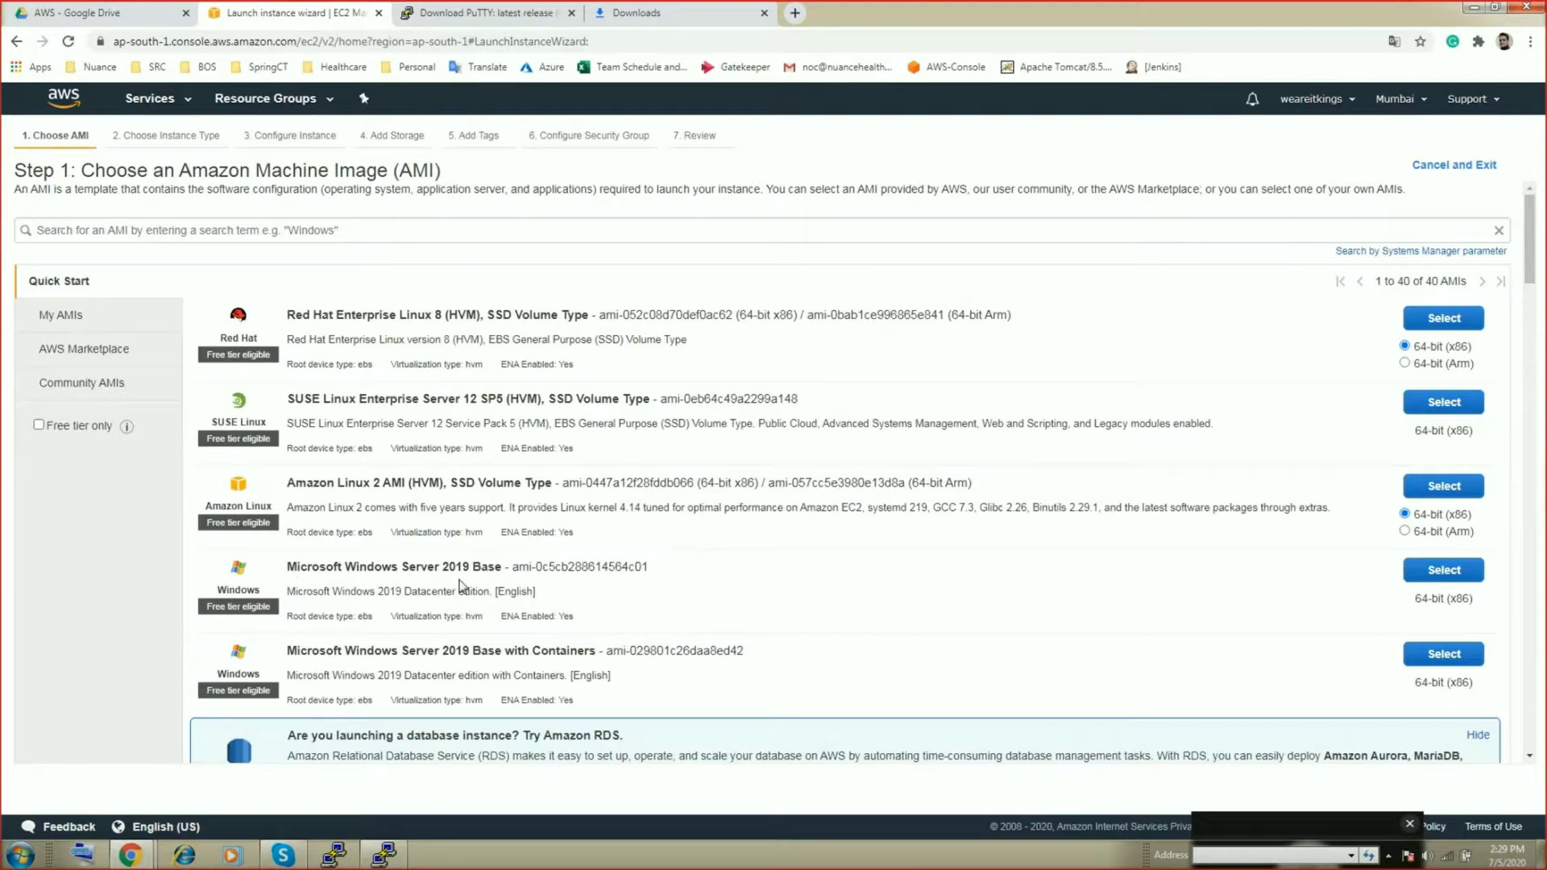
drag(513, 566, 659, 564)
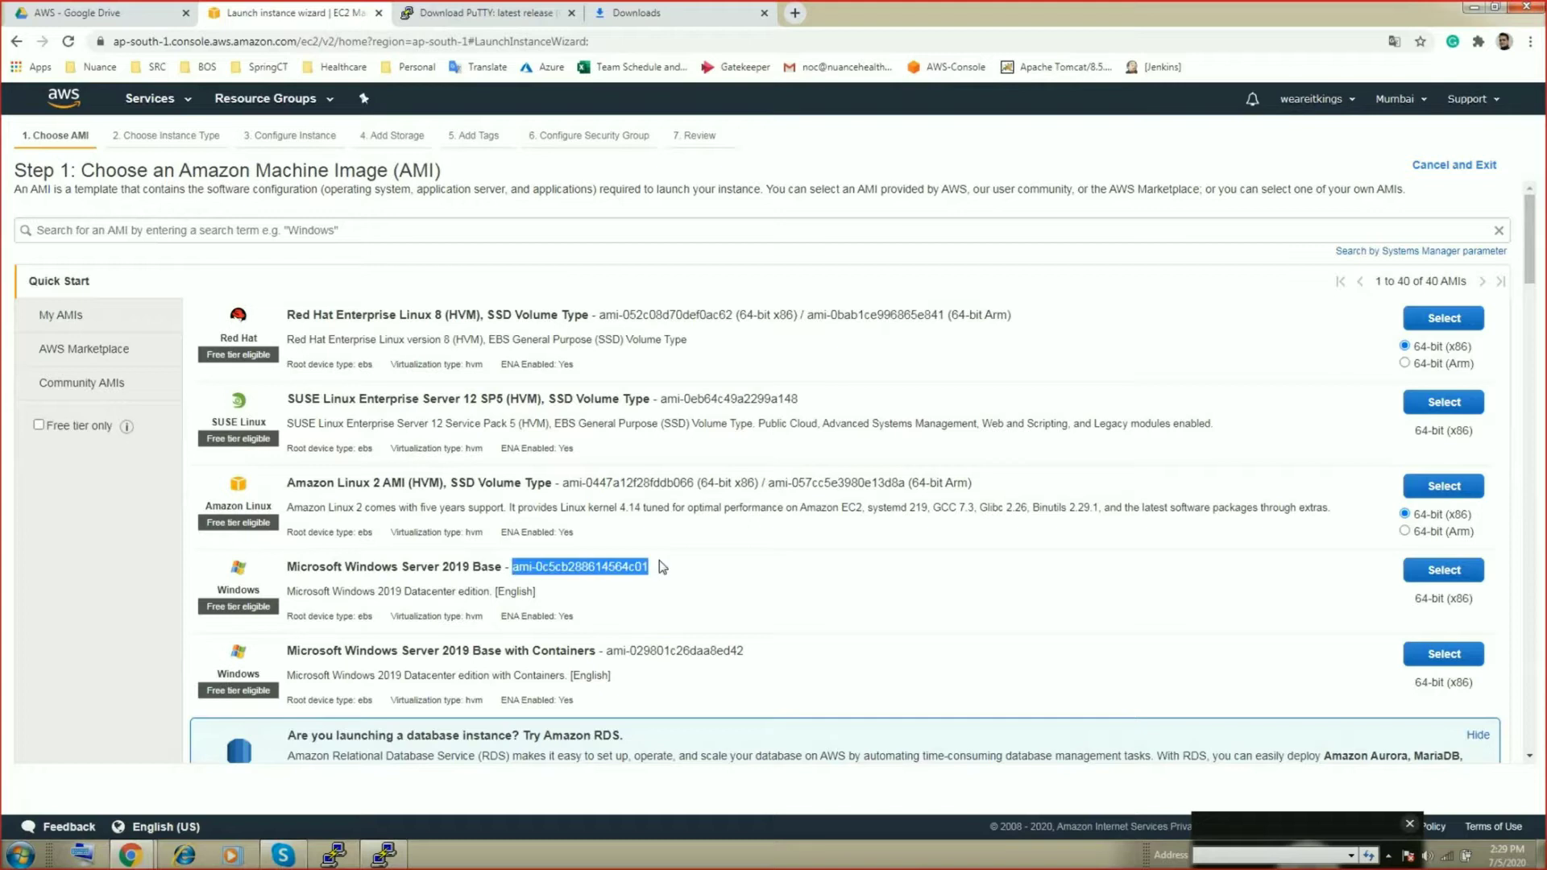
double_click(477, 617)
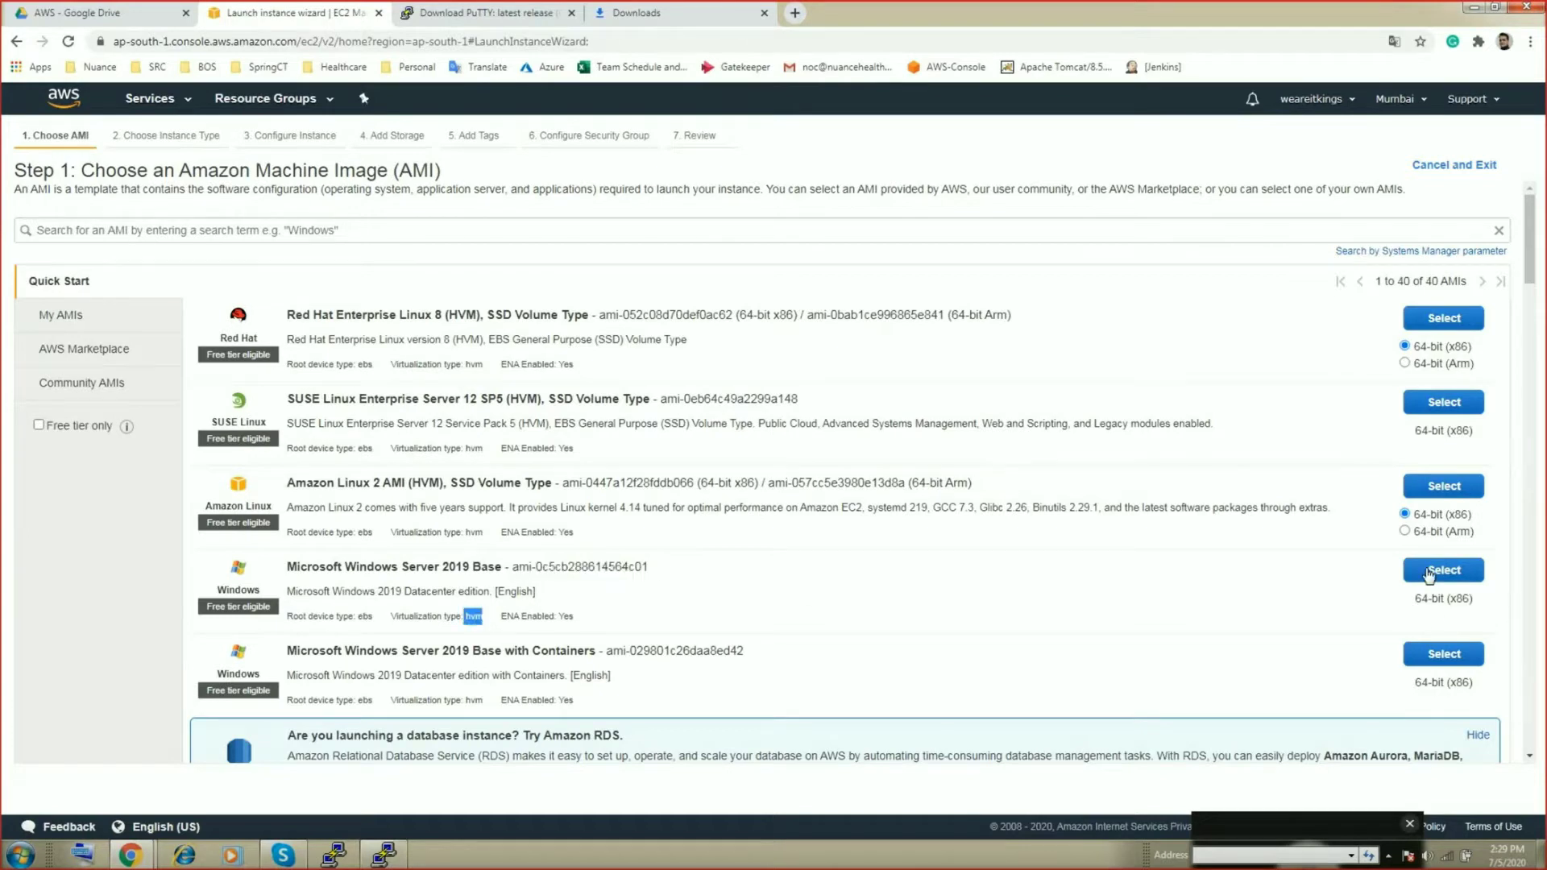
click(1428, 571)
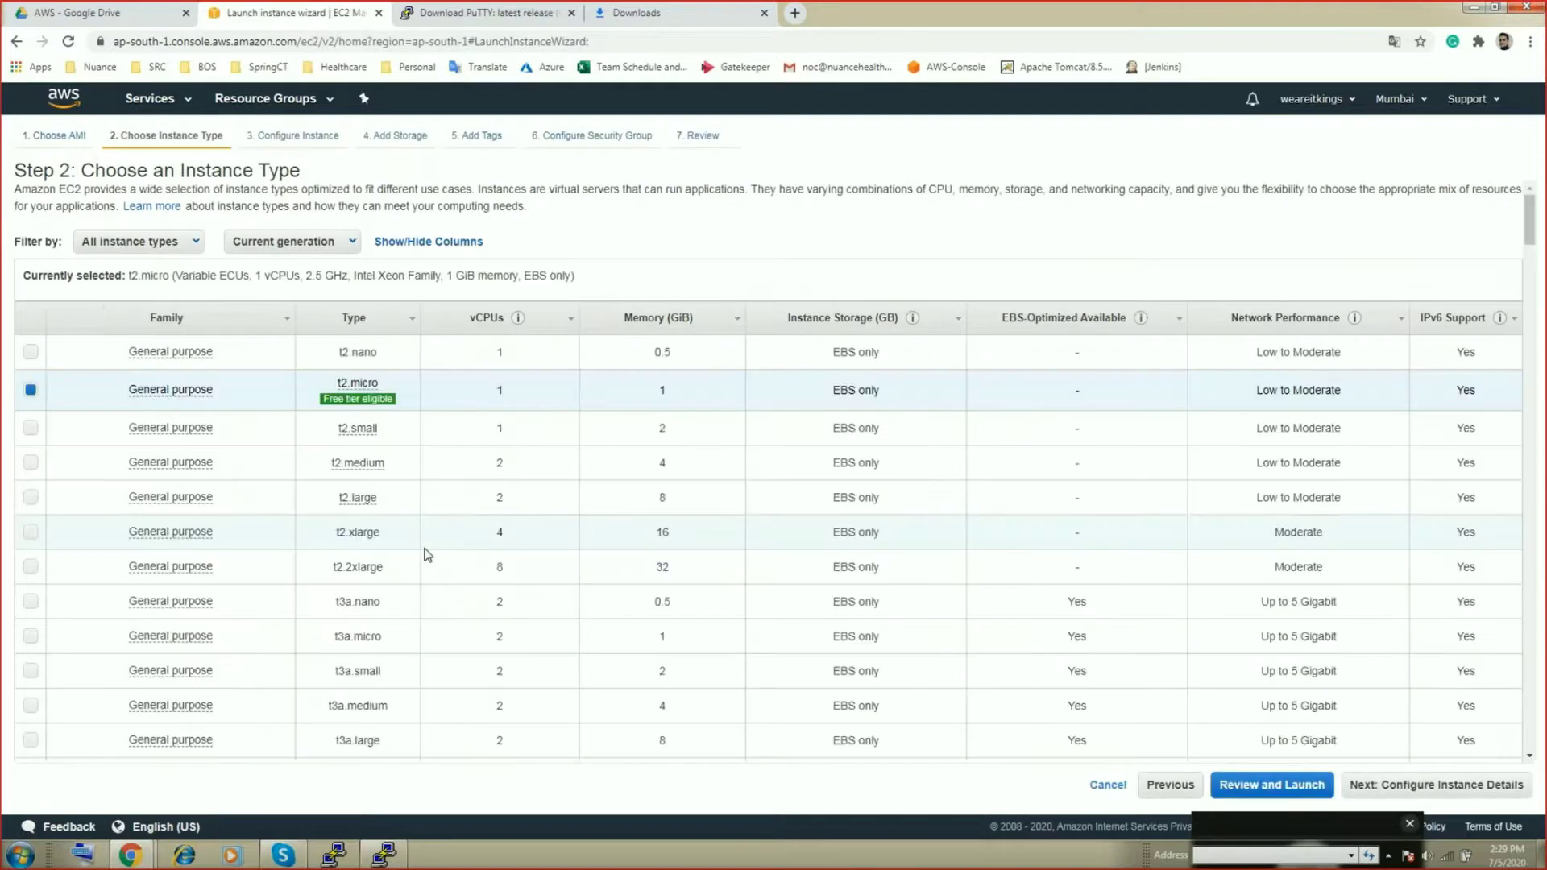
List the Linux instance's block devices with lsblk in the PuTTY terminal, examine the root partition's size, and minimize the terminal
click(384, 854)
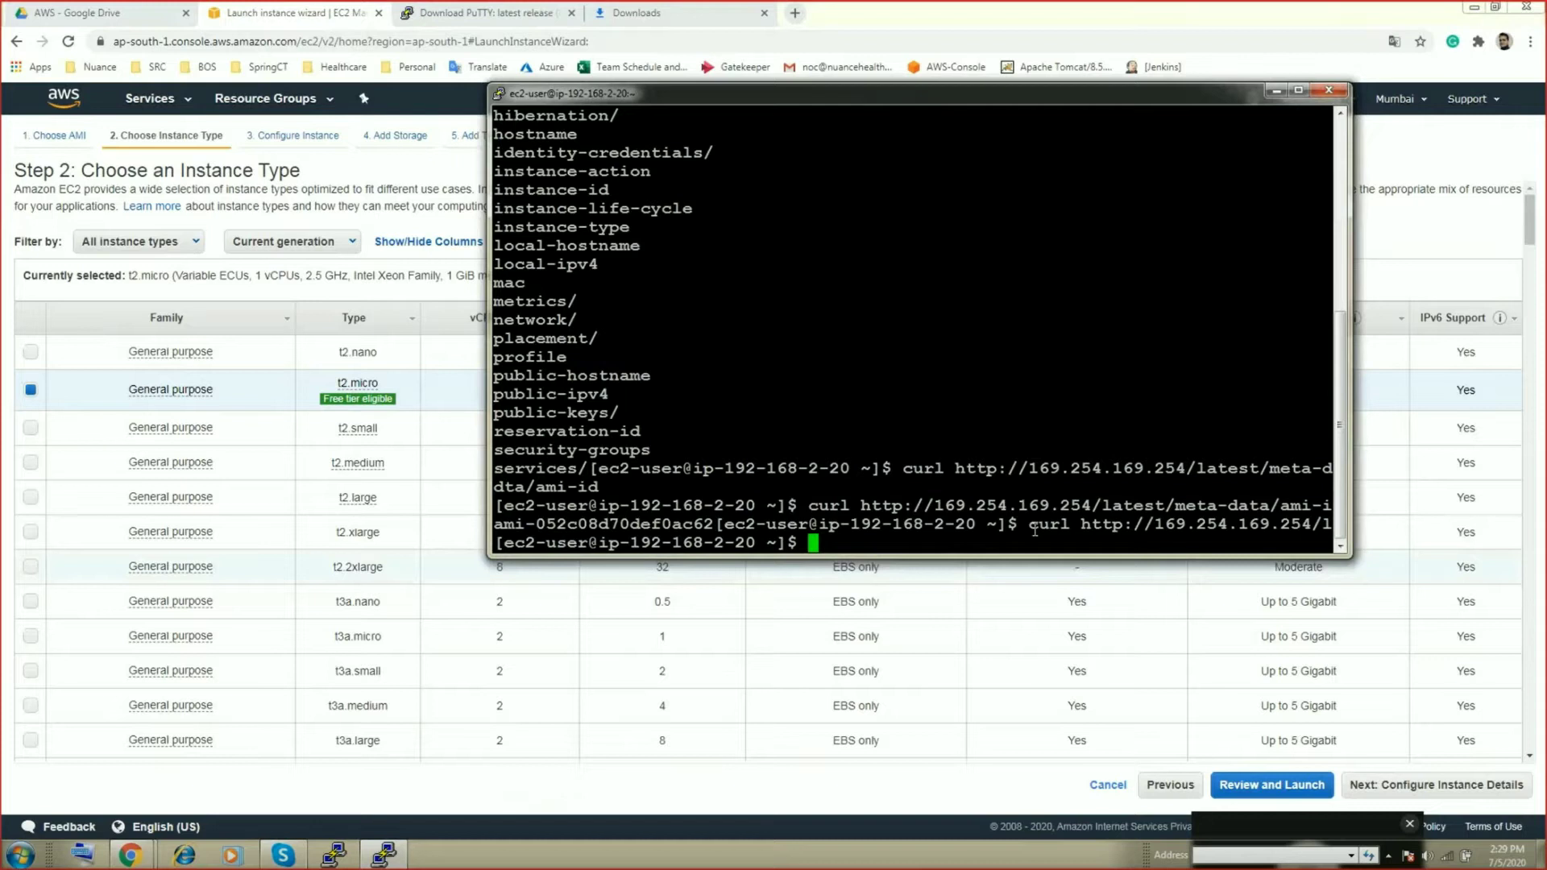
text(lsblk)
key(Return)
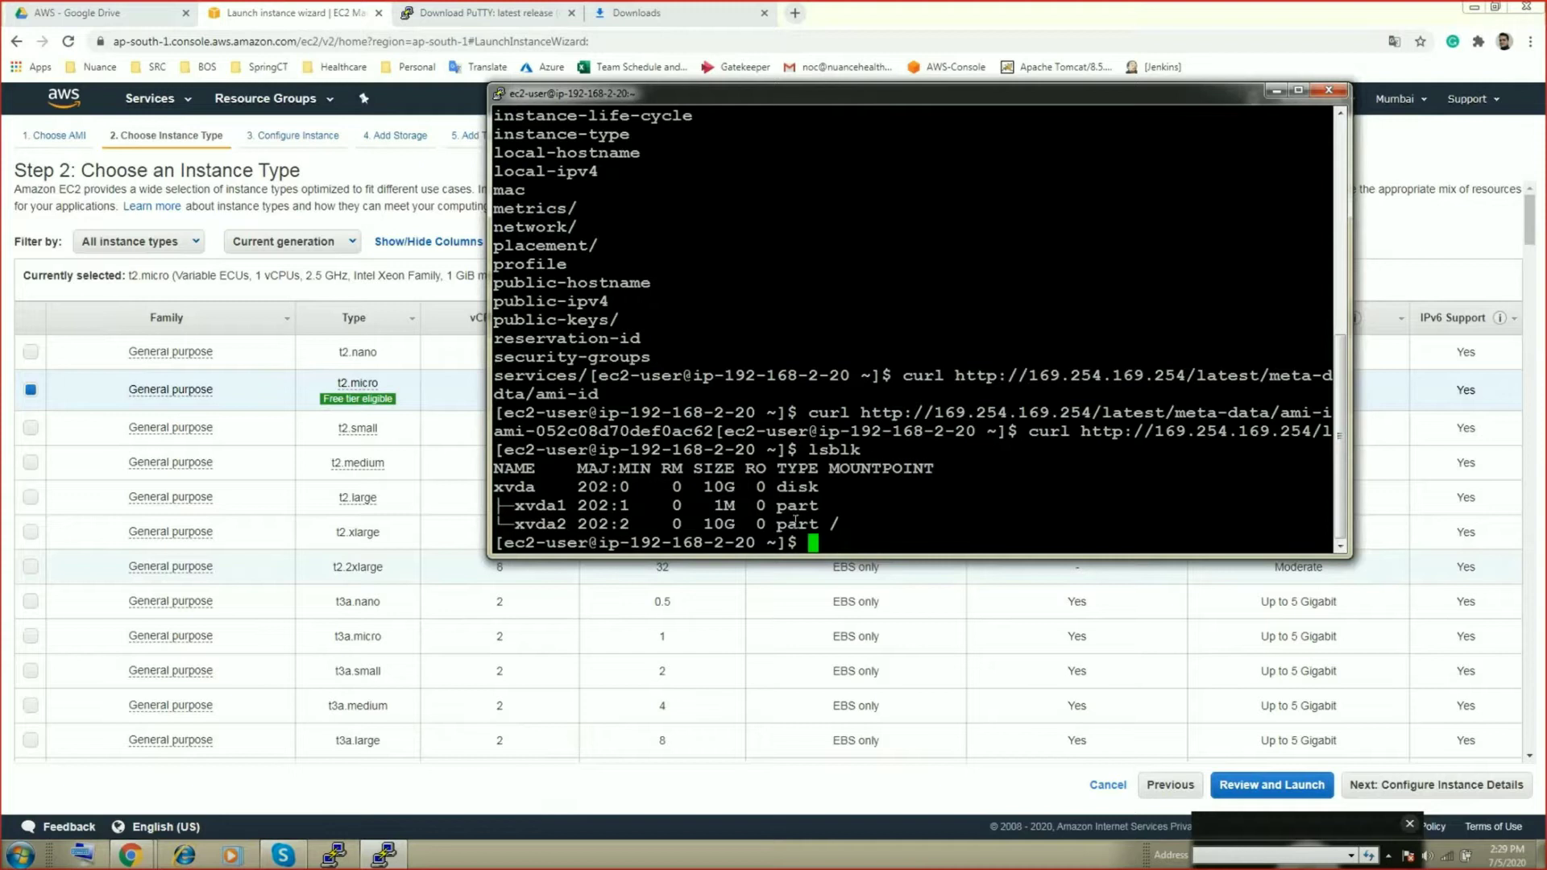
drag(836, 524, 498, 523)
click(727, 527)
drag(702, 526, 732, 527)
click(731, 528)
click(1274, 94)
Keep the t2.micro type and configure the instance with network MY-VPC, subnet my-public-1b, and auto-assigned public IP enabled
click(1409, 784)
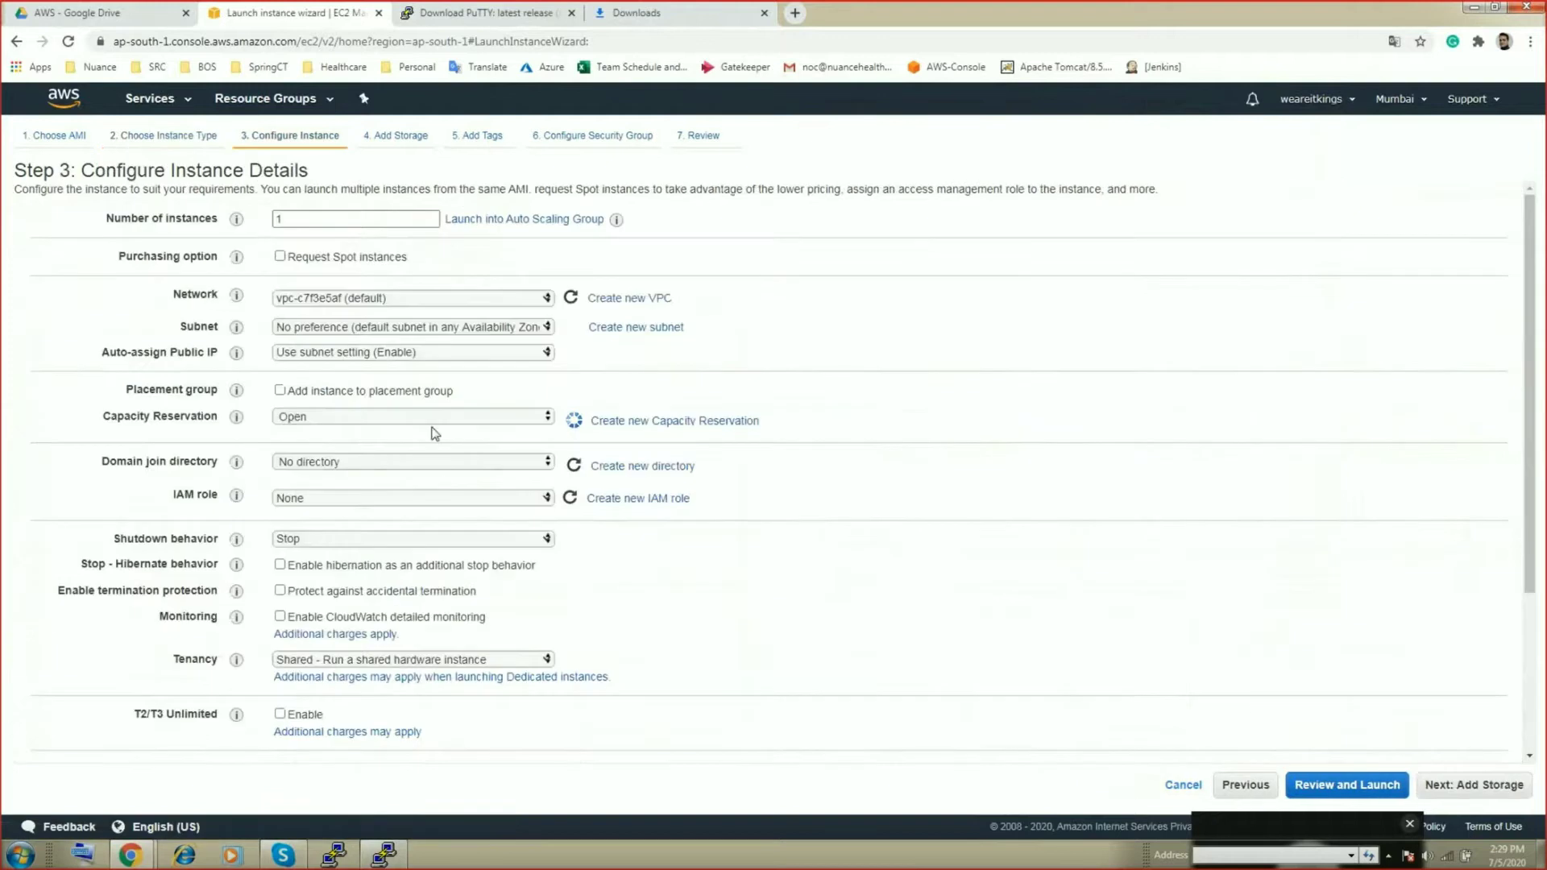
click(408, 300)
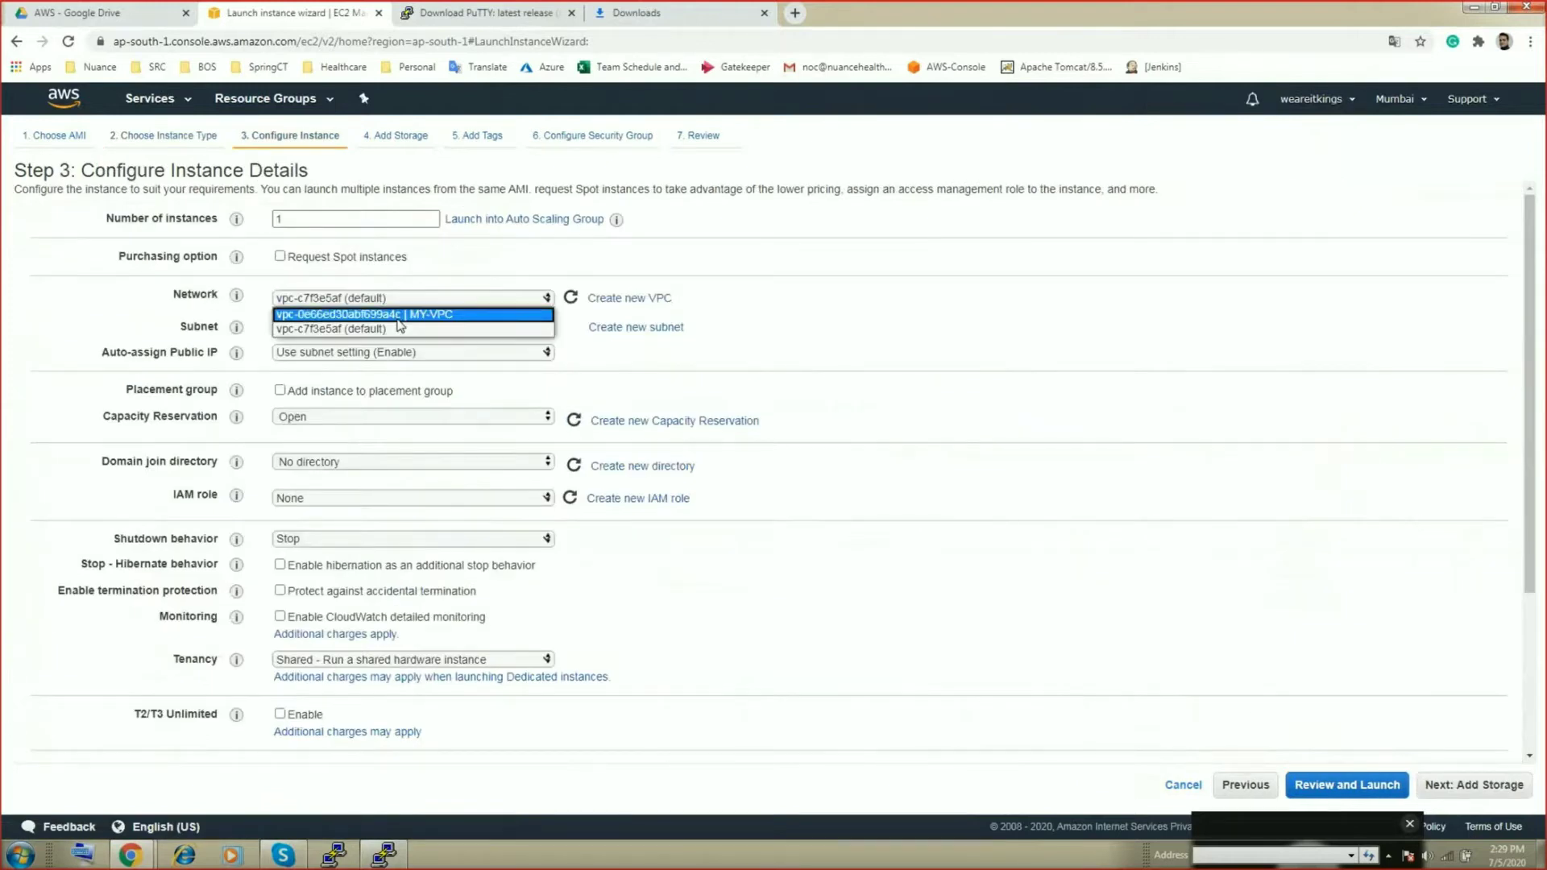
click(398, 316)
click(401, 328)
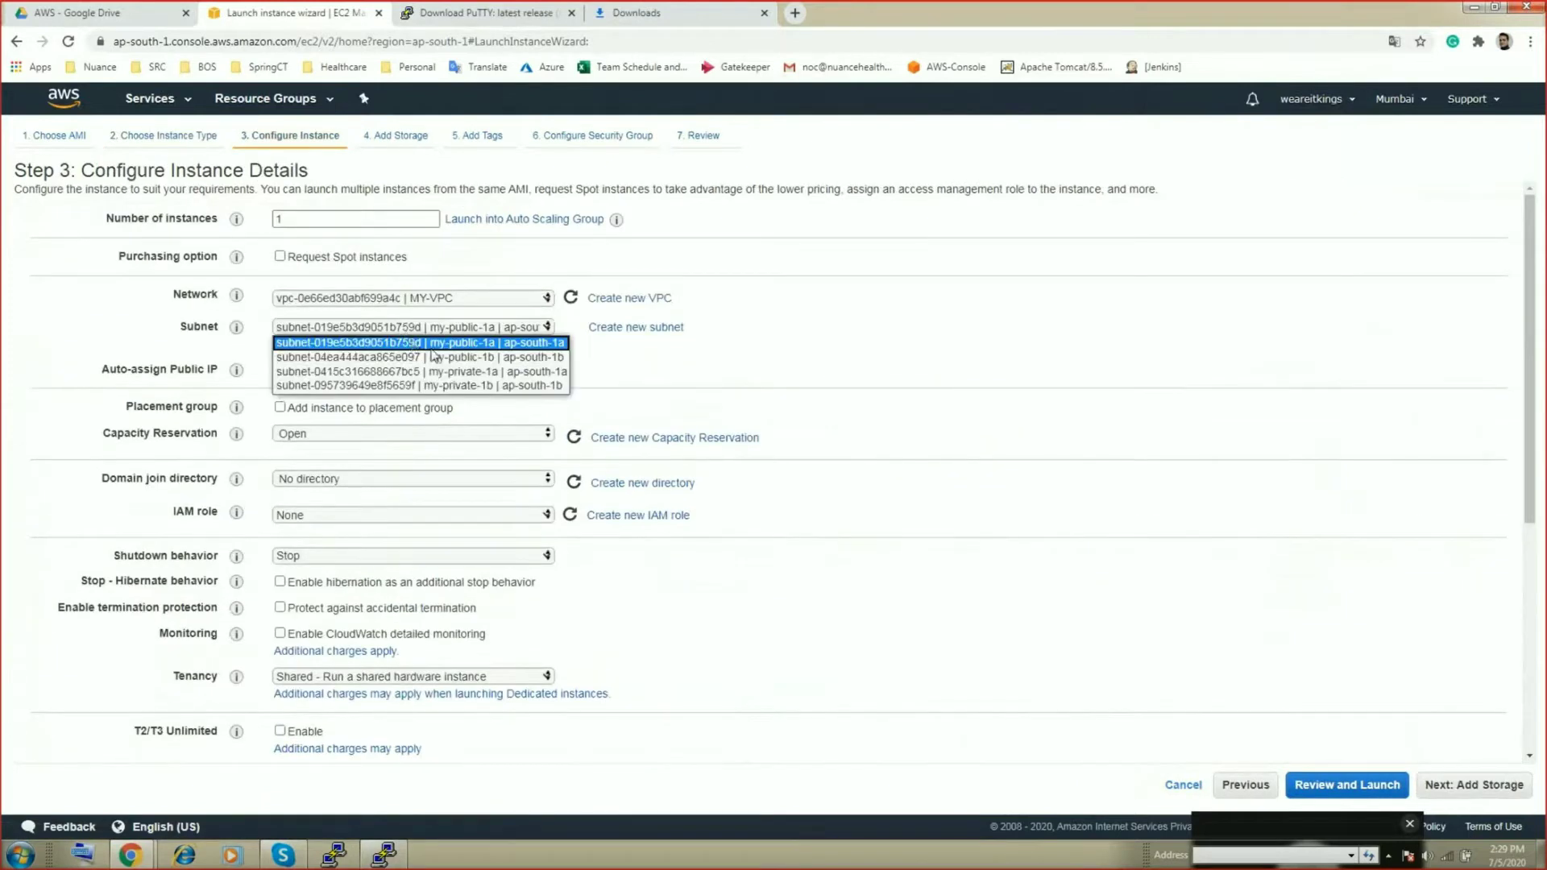
click(487, 357)
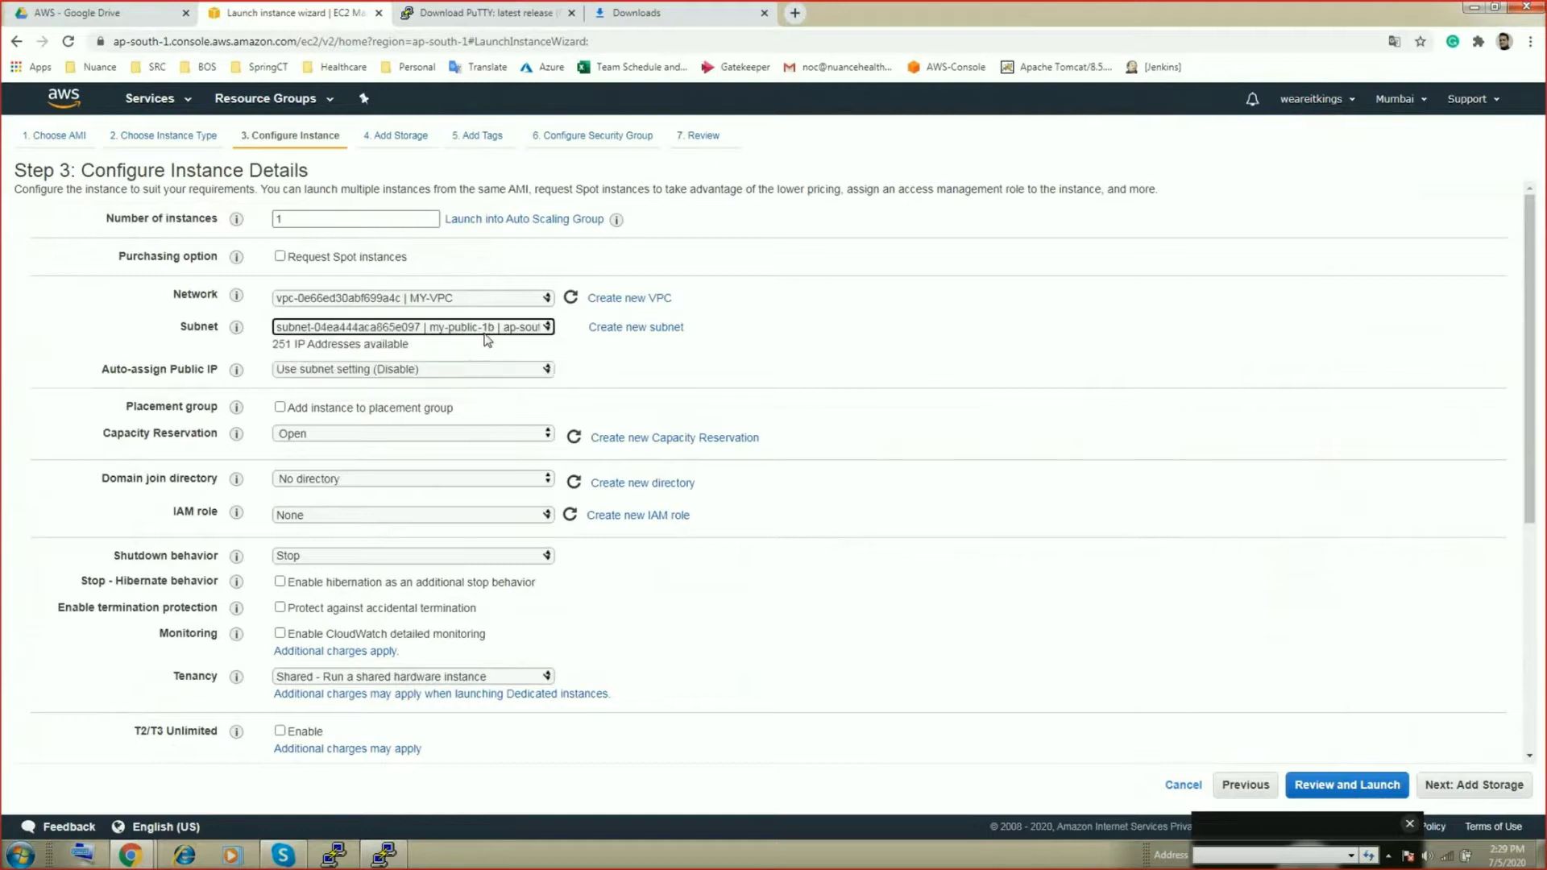
click(395, 371)
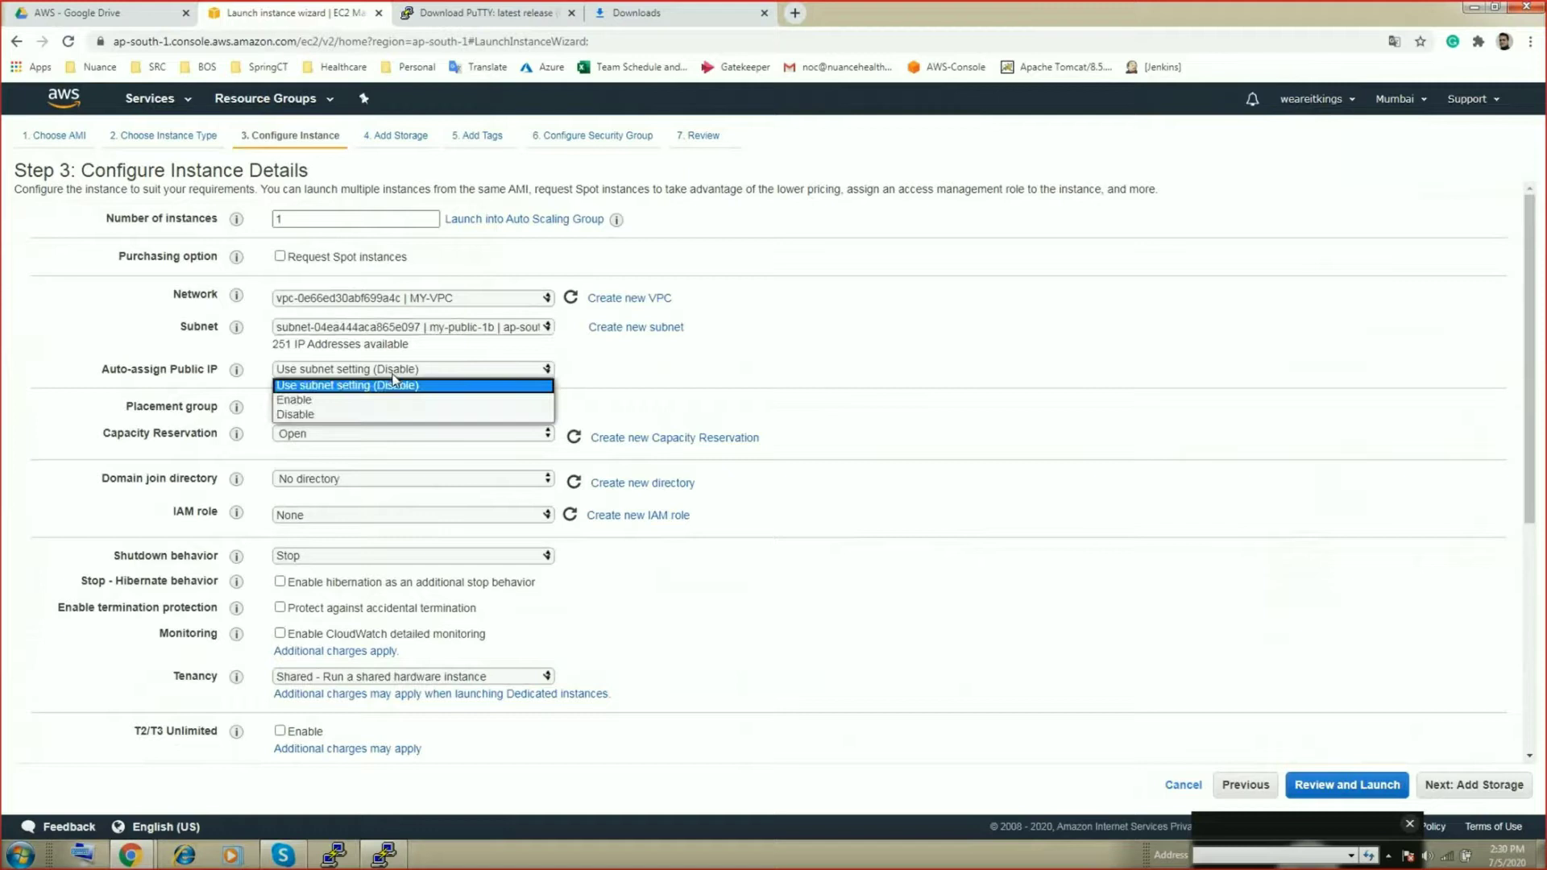
click(341, 403)
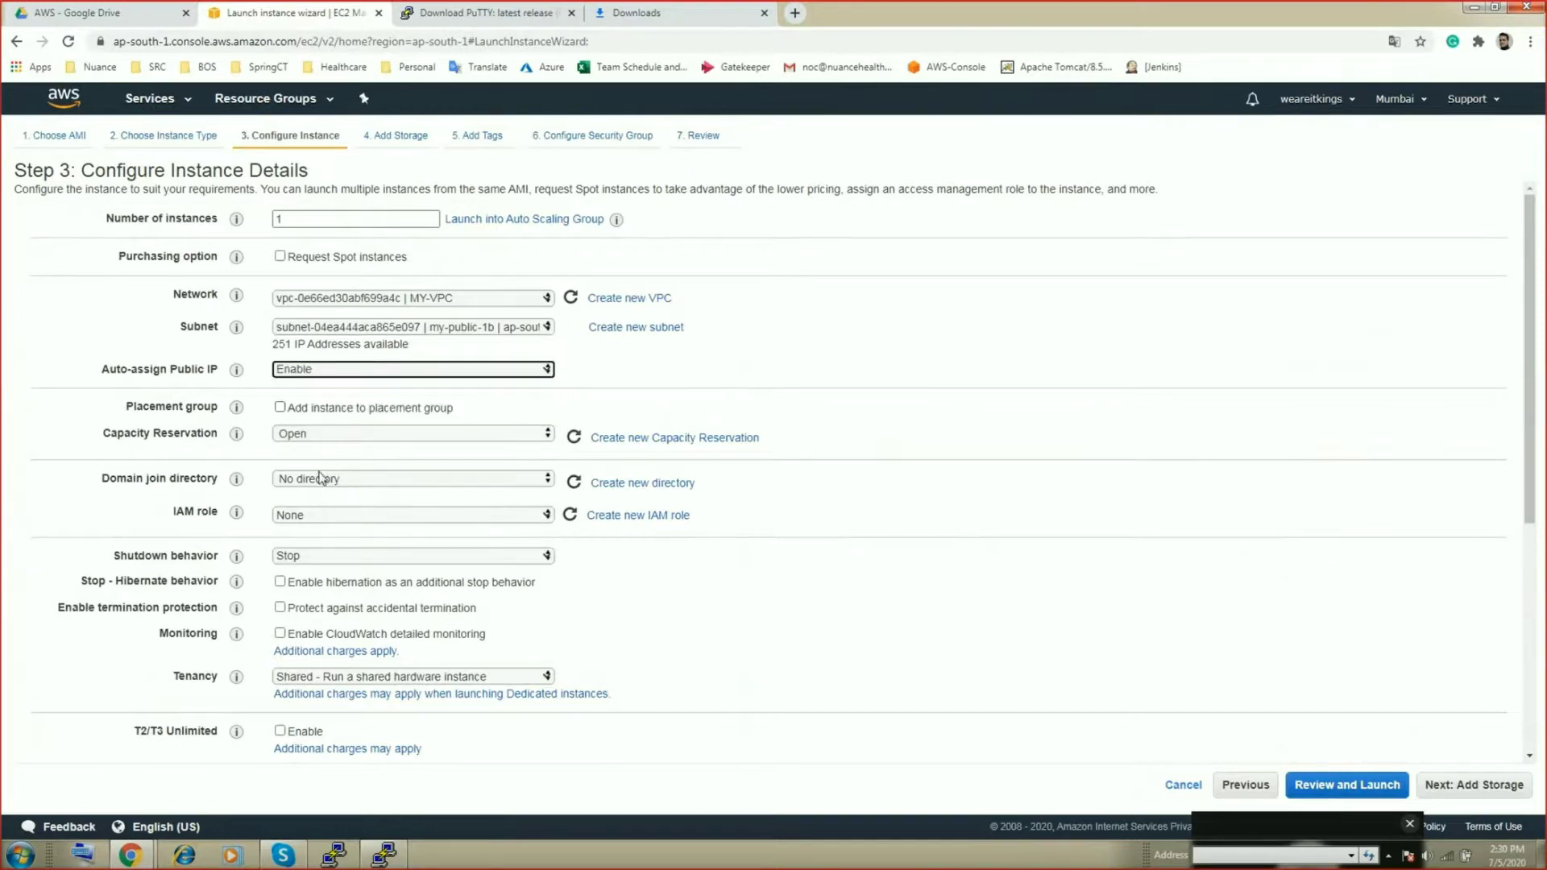
scroll(348, 532, down, 3)
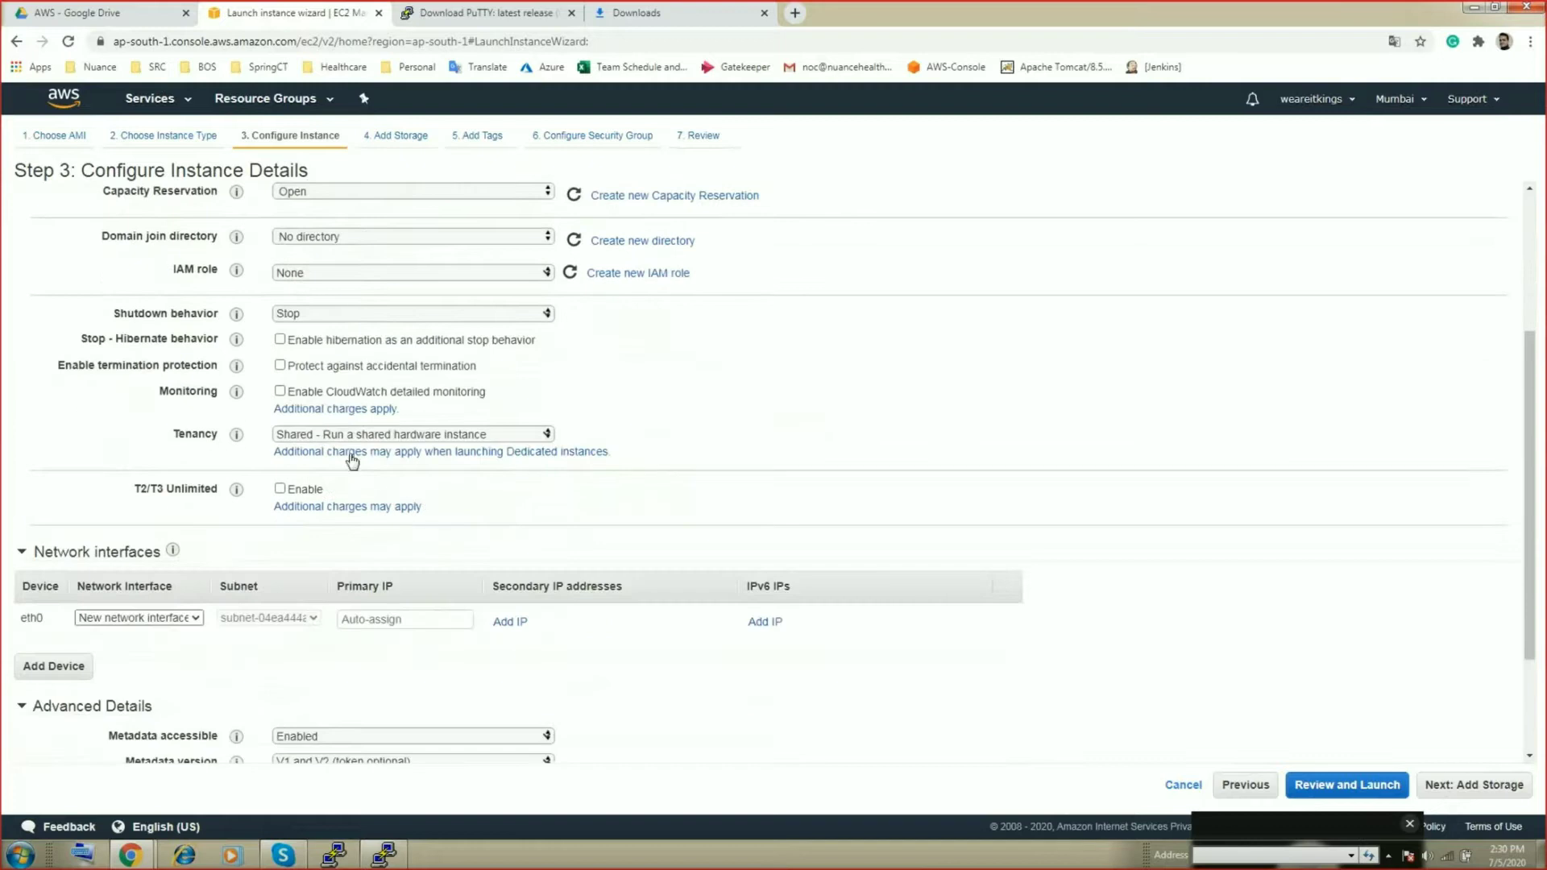
scroll(333, 467, down, 2)
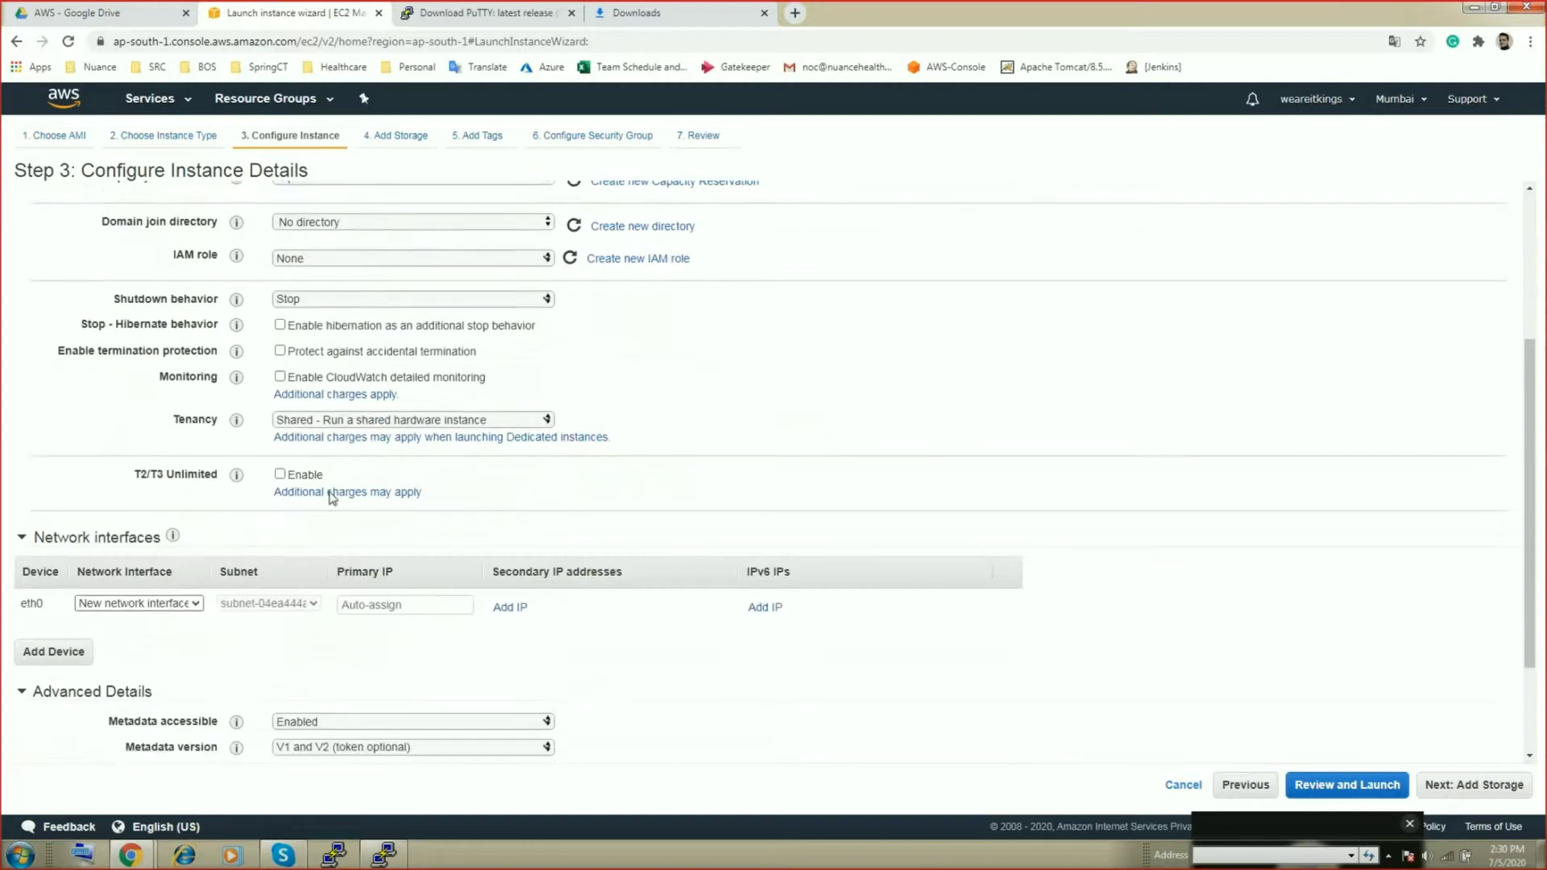
Continue to the storage settings, check the root volume's size, and accept the default storage
click(1474, 786)
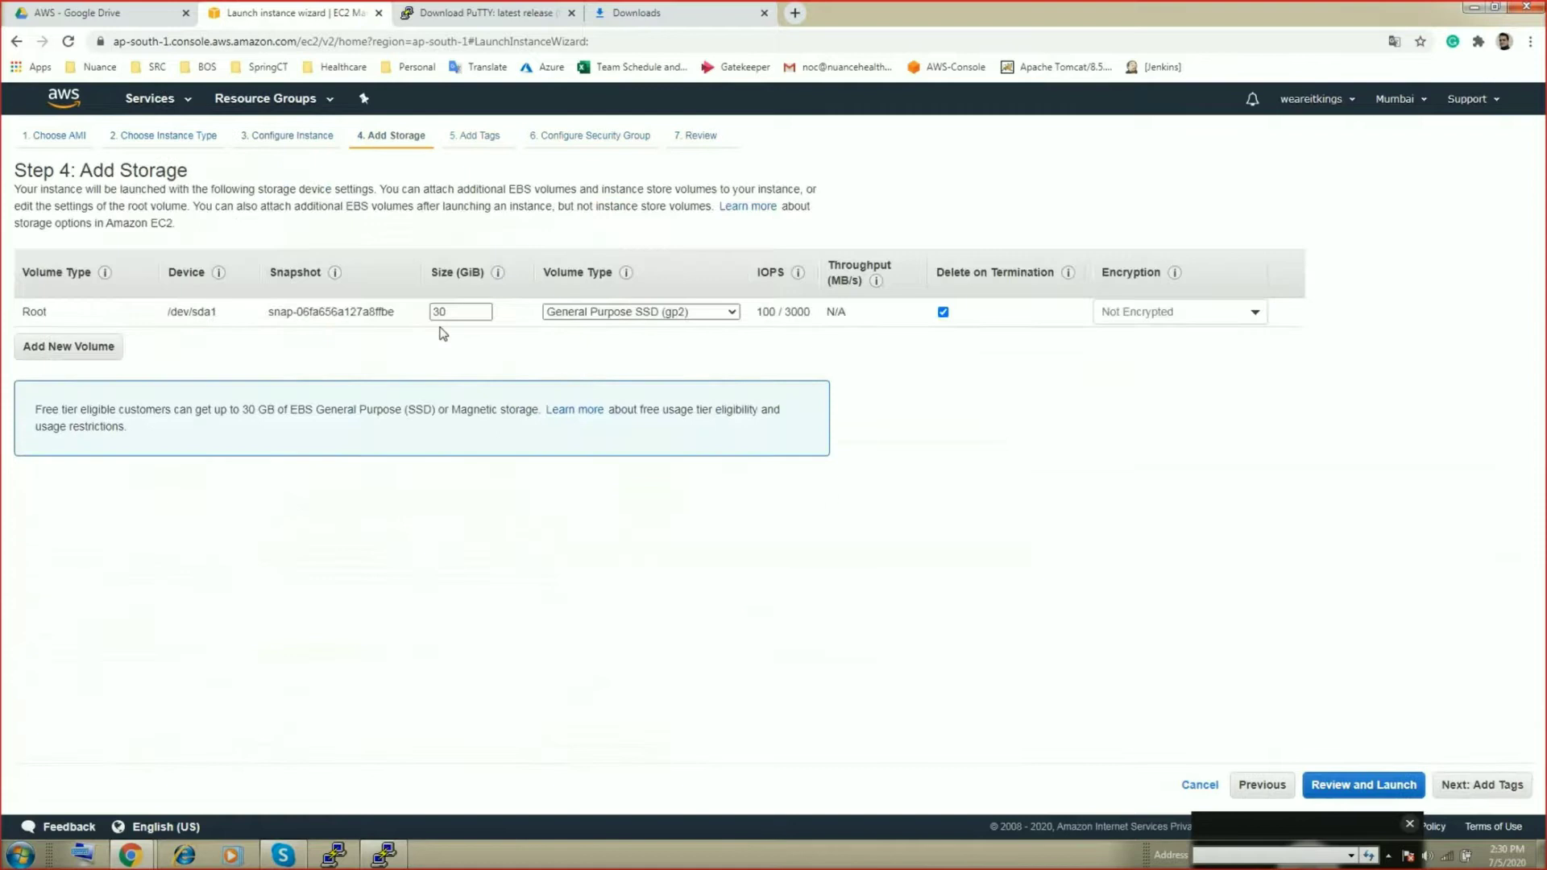
drag(455, 311, 427, 311)
click(1498, 792)
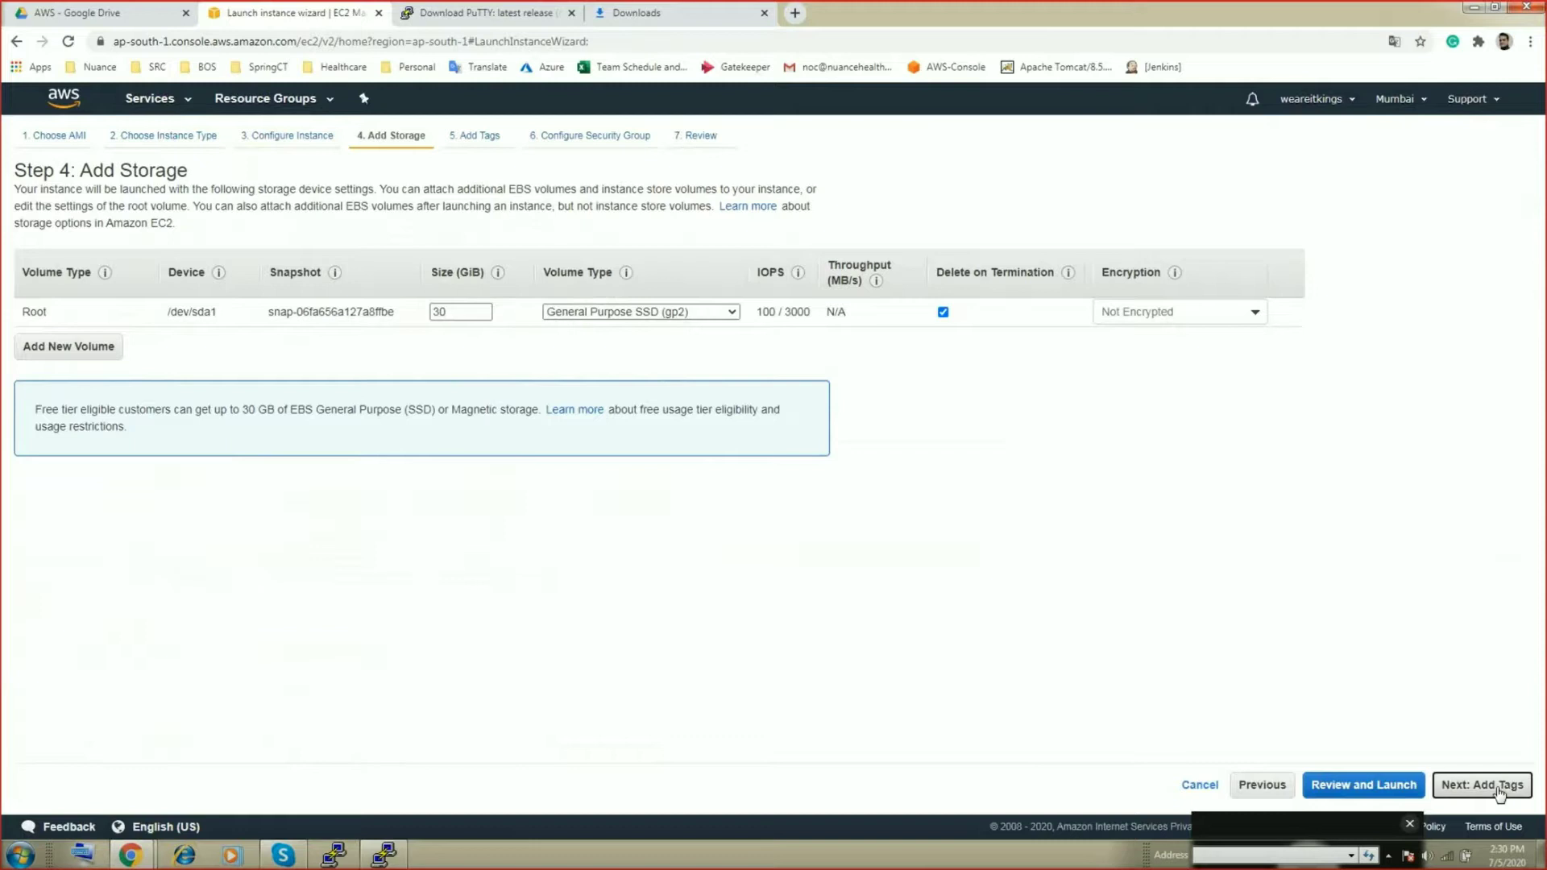
Add a tag with key Name and value Public-Win to the instance
click(45, 392)
text(Name)
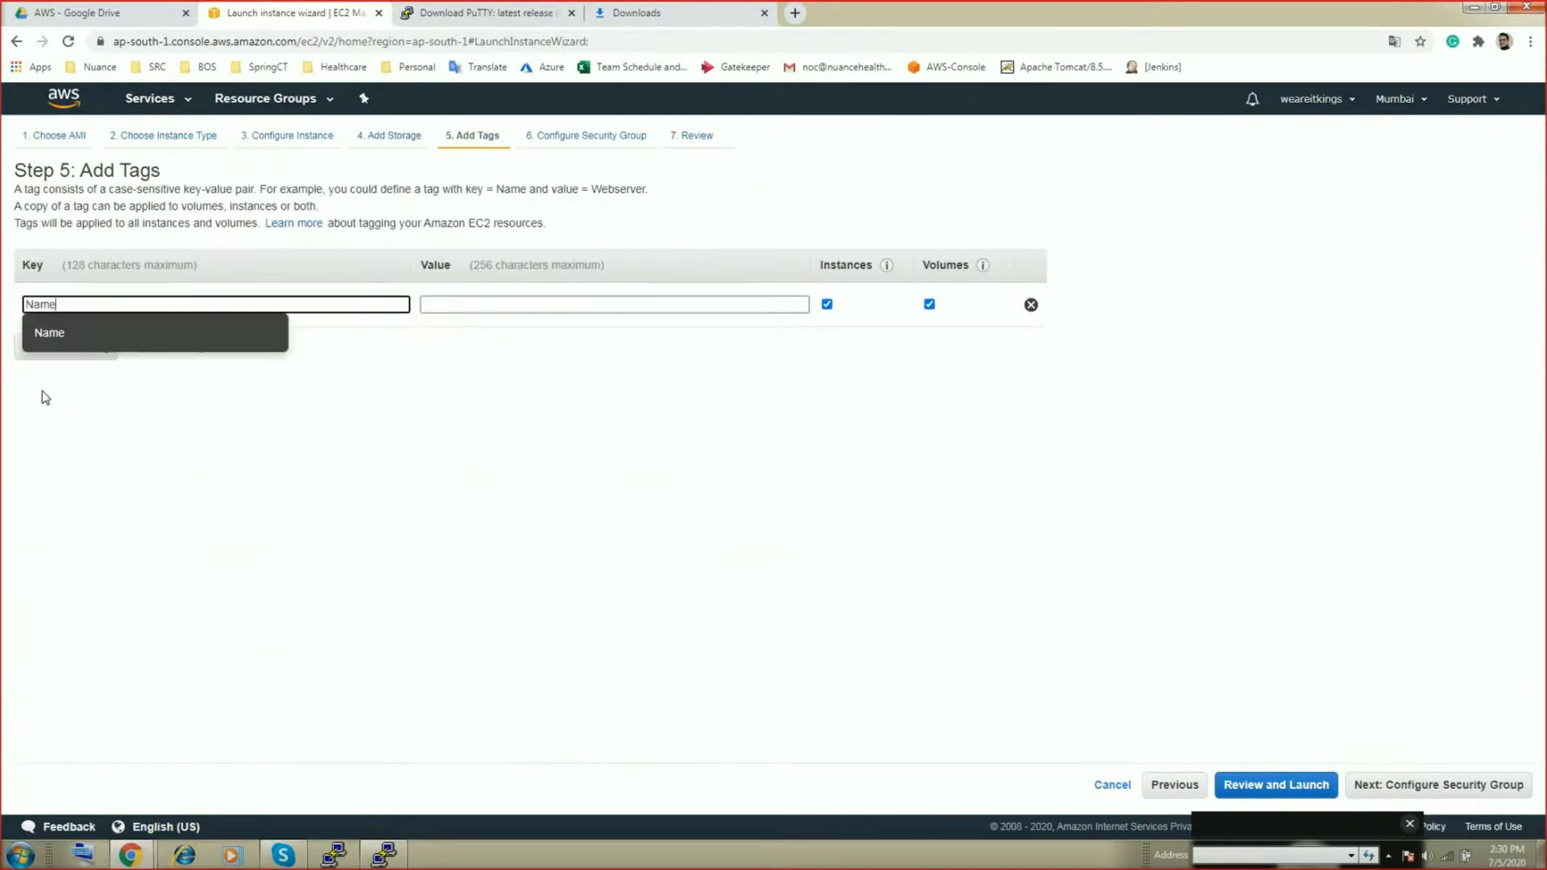
key(Tab)
text(Win)
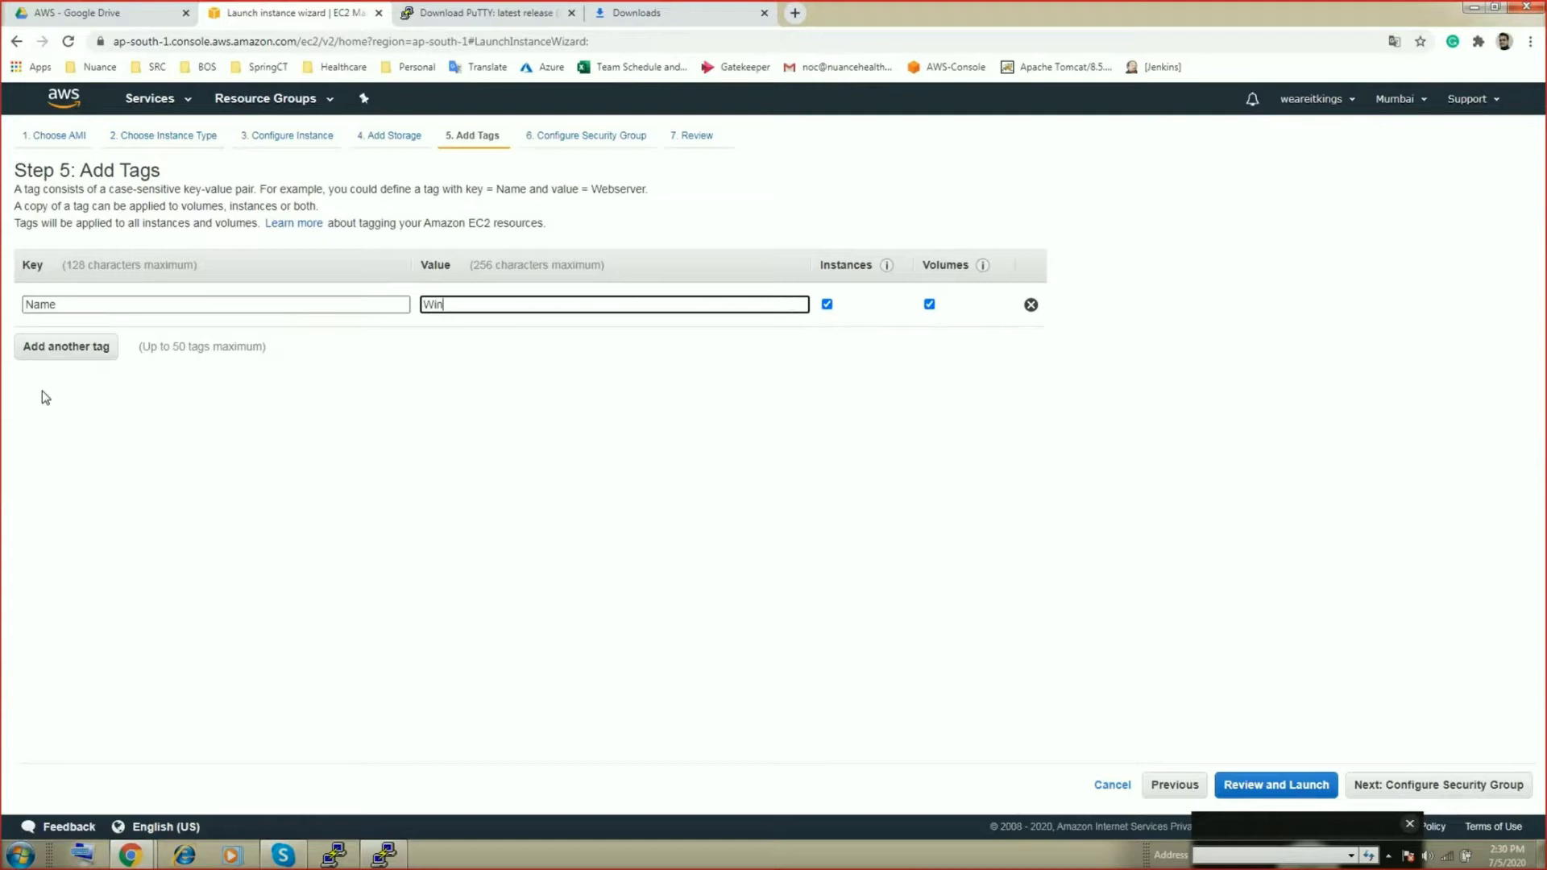
key(BackSpace)
key(BackSpace)
key(BackSpace)
text(Public-W)
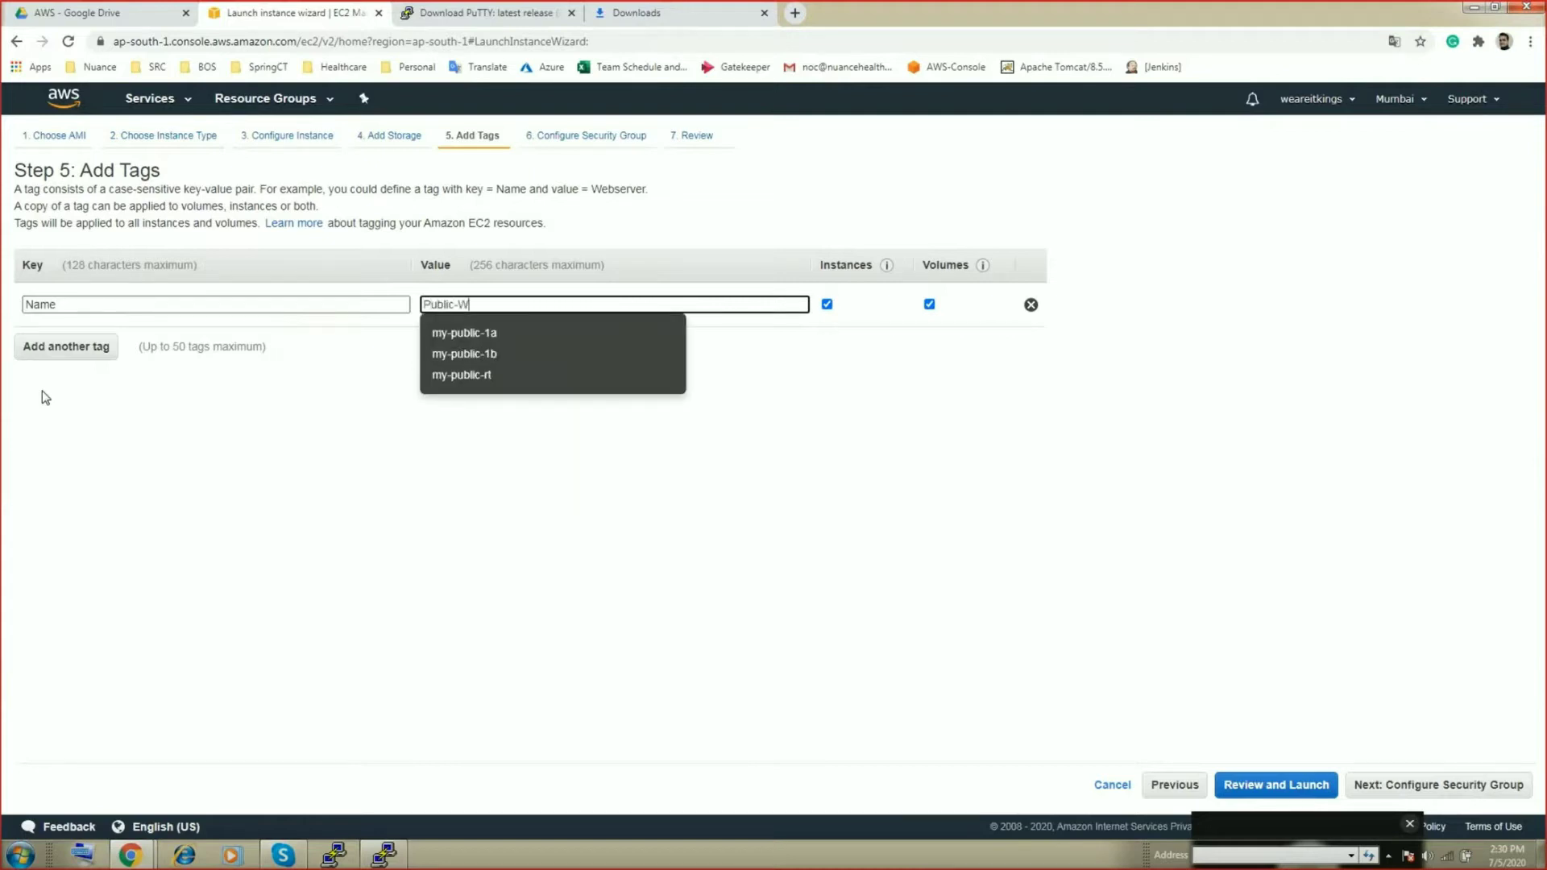
text(in)
click(364, 603)
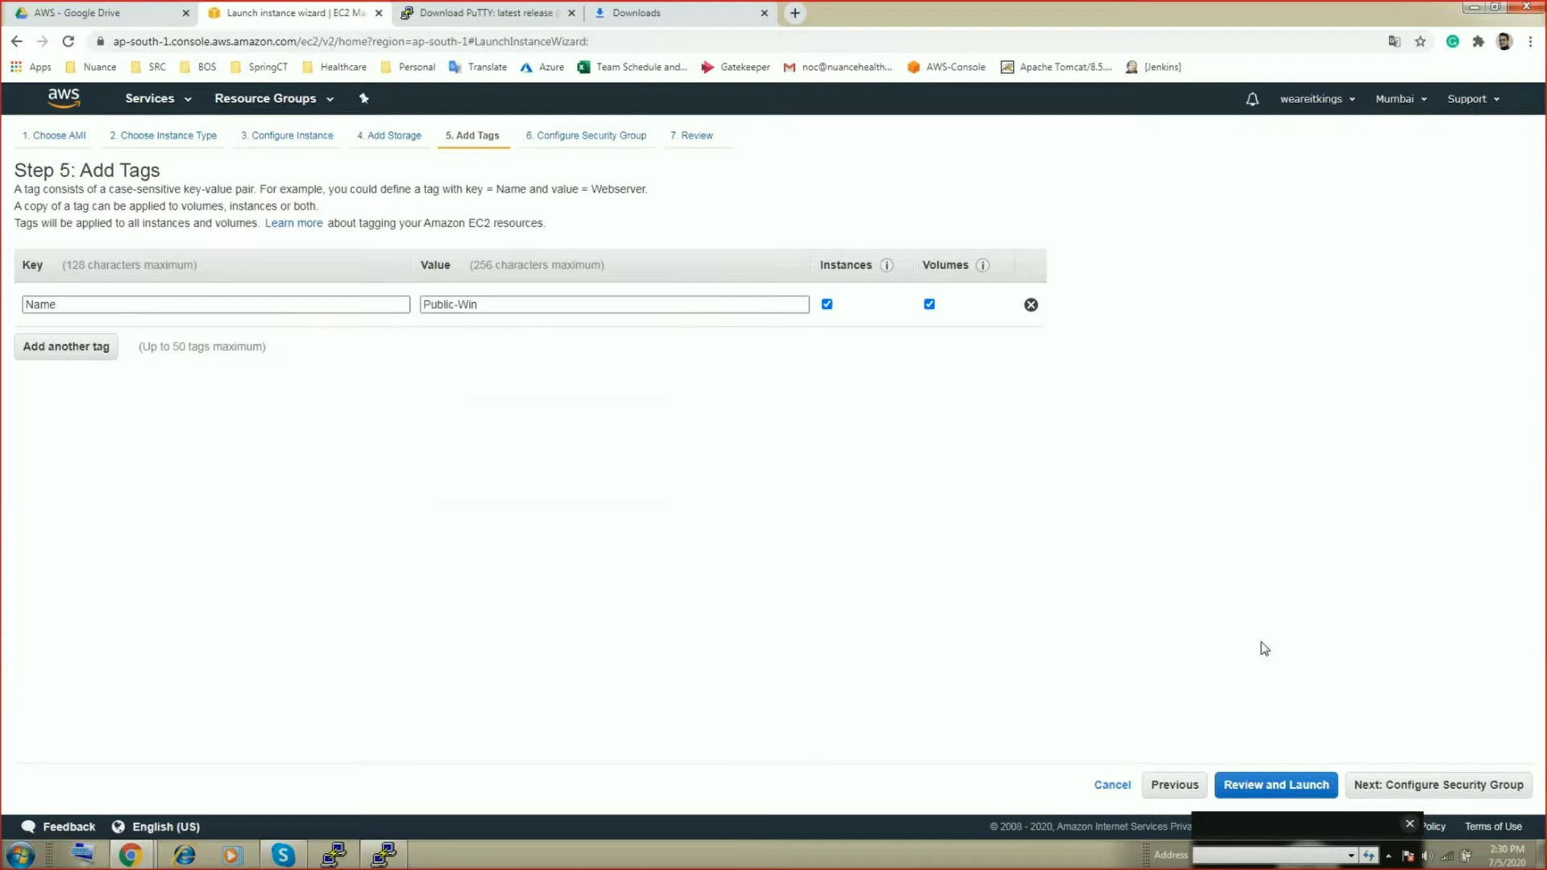
Accept a new security group with the default RDP rule on port 3389 and continue to the launch review
click(1400, 792)
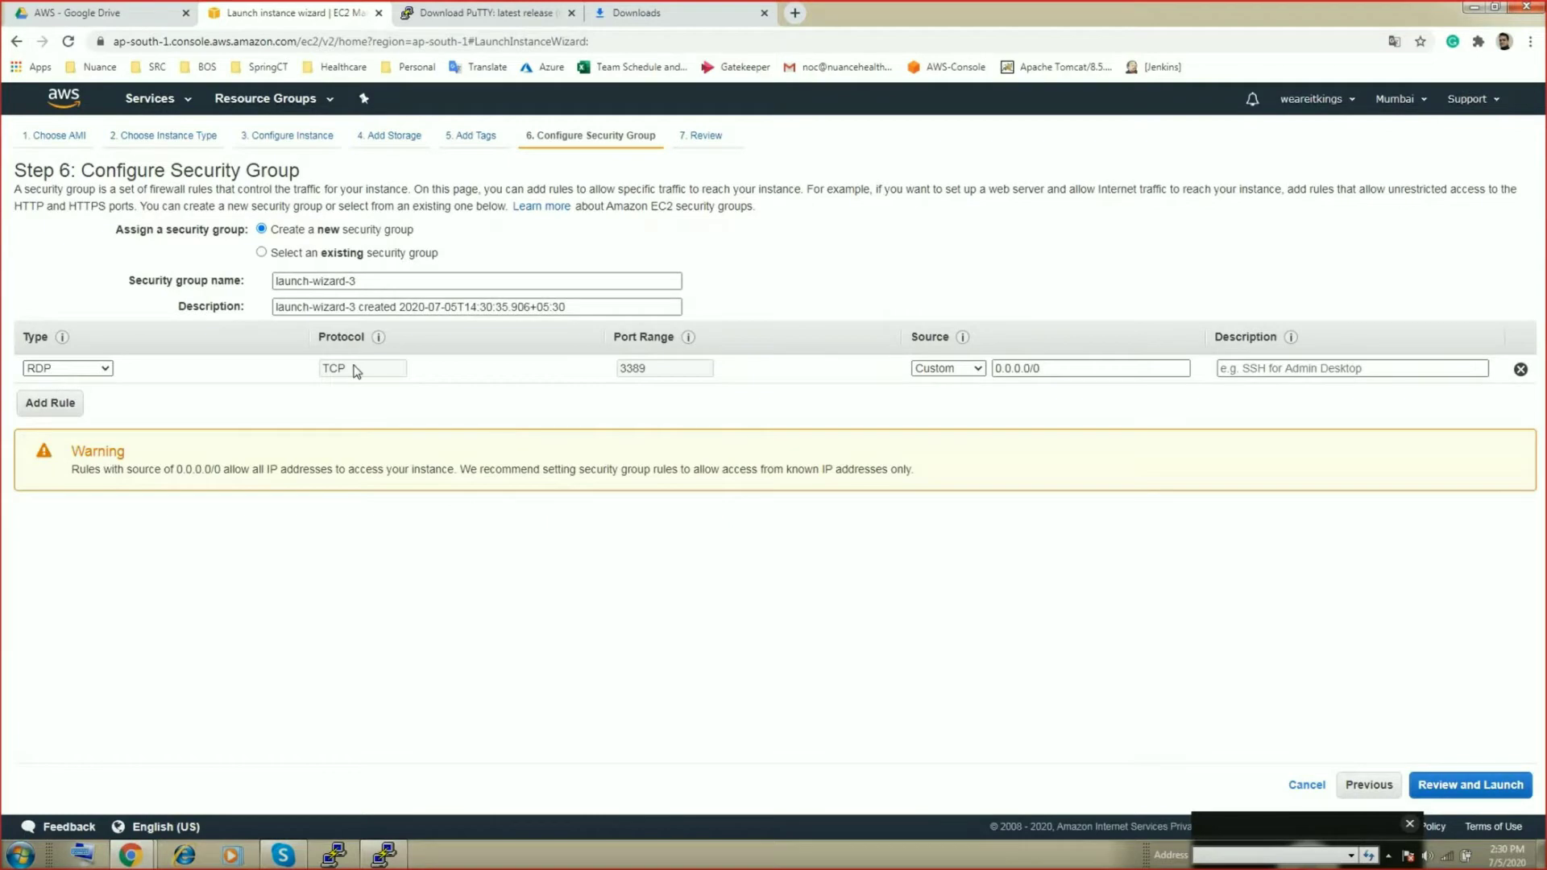
drag(657, 368, 619, 370)
click(590, 376)
click(1478, 796)
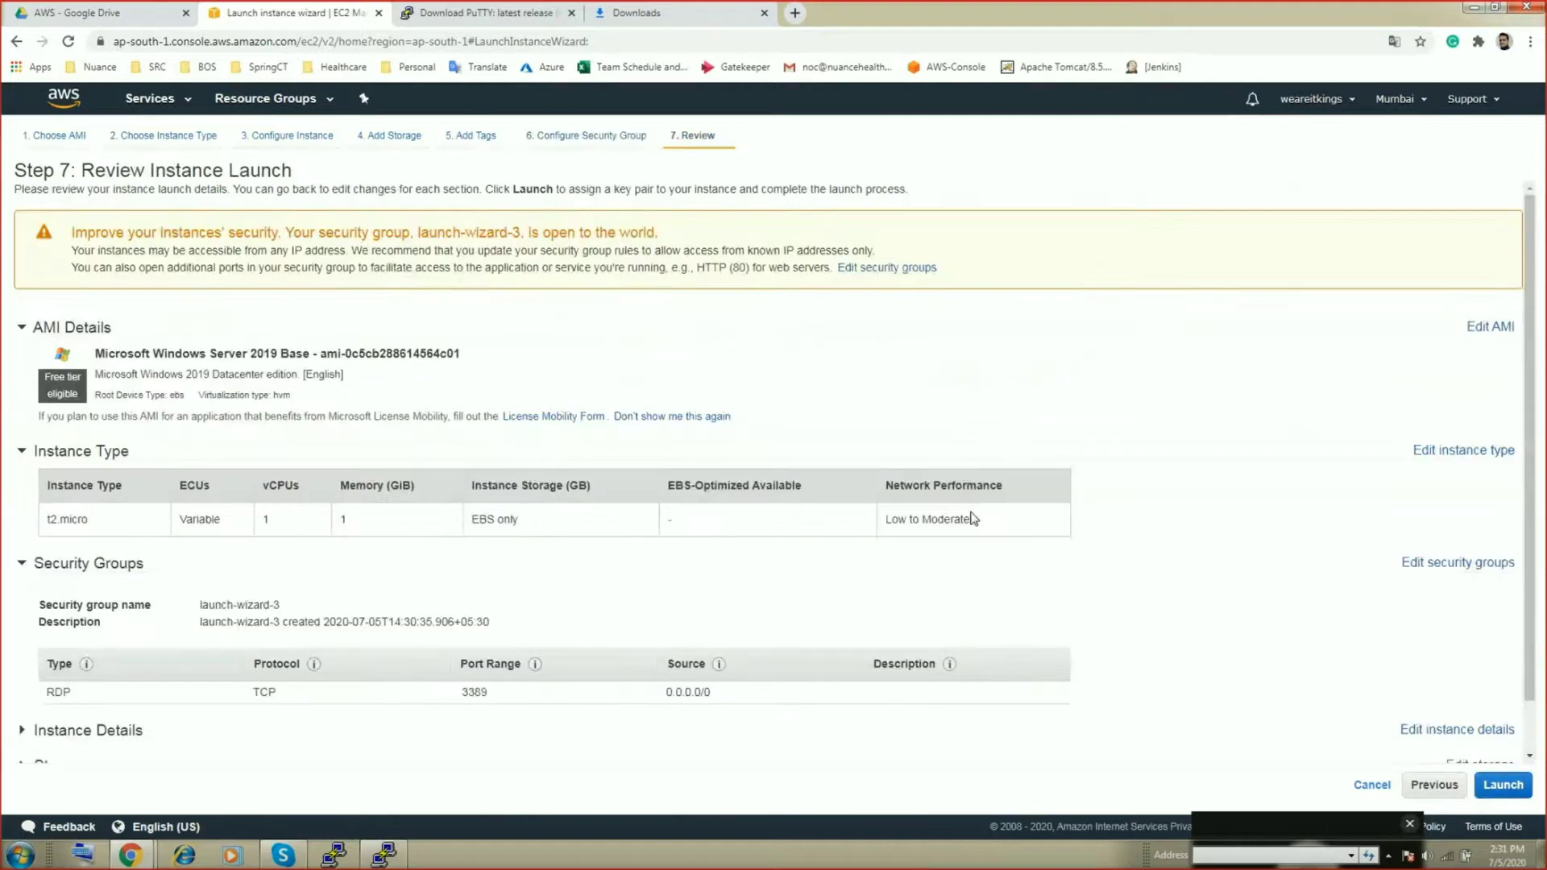
Launch the instance with the existing key pair ec2-key, acknowledging access to its private key file
scroll(975, 518, down, 1)
click(1500, 787)
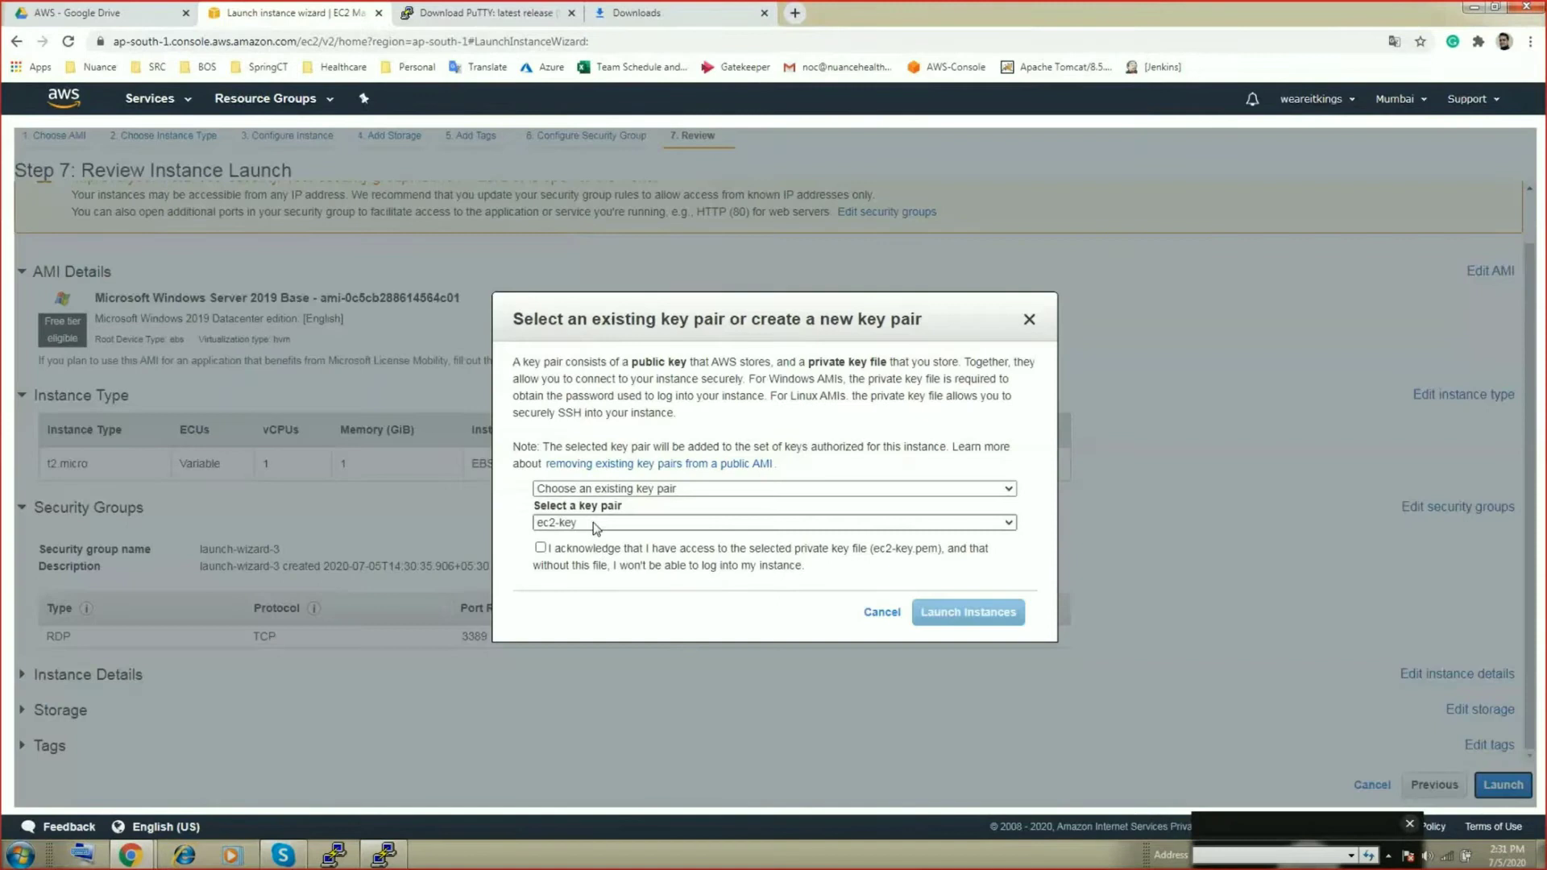
click(595, 524)
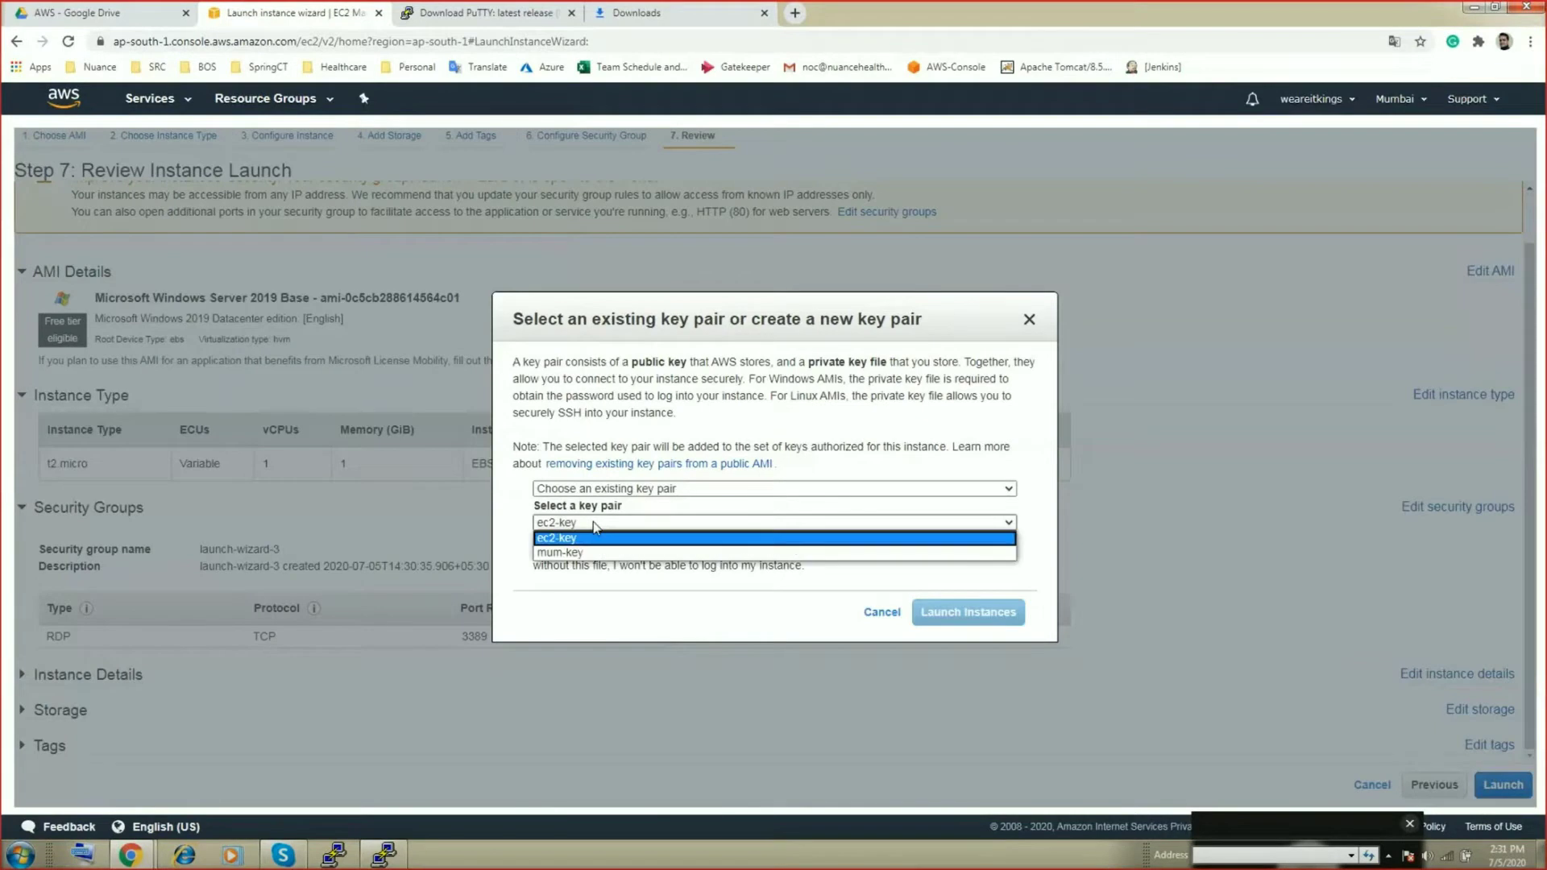
click(541, 538)
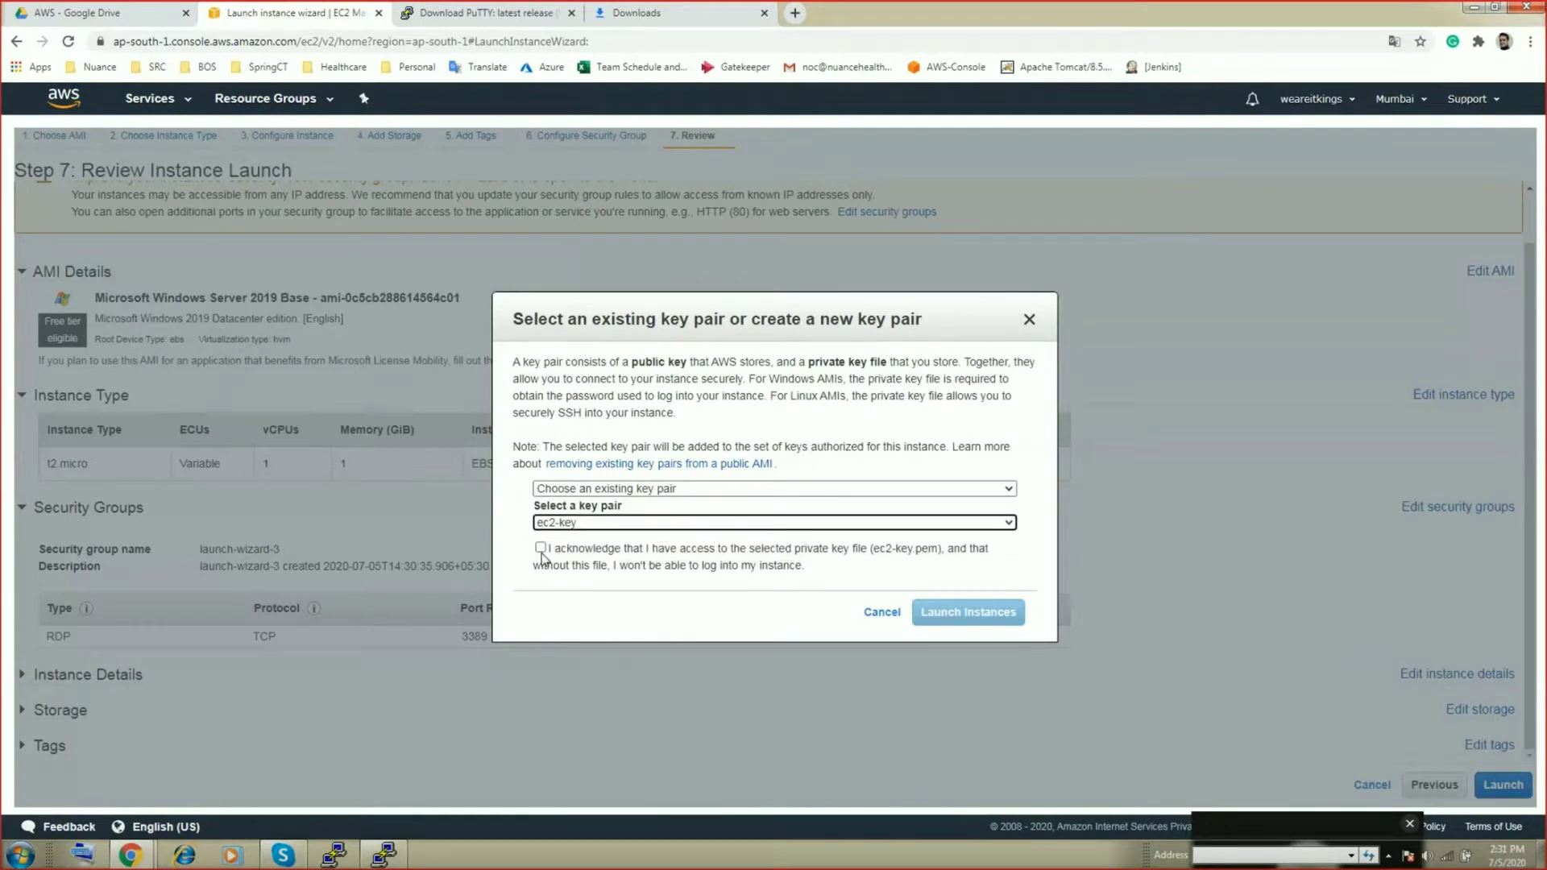
click(540, 550)
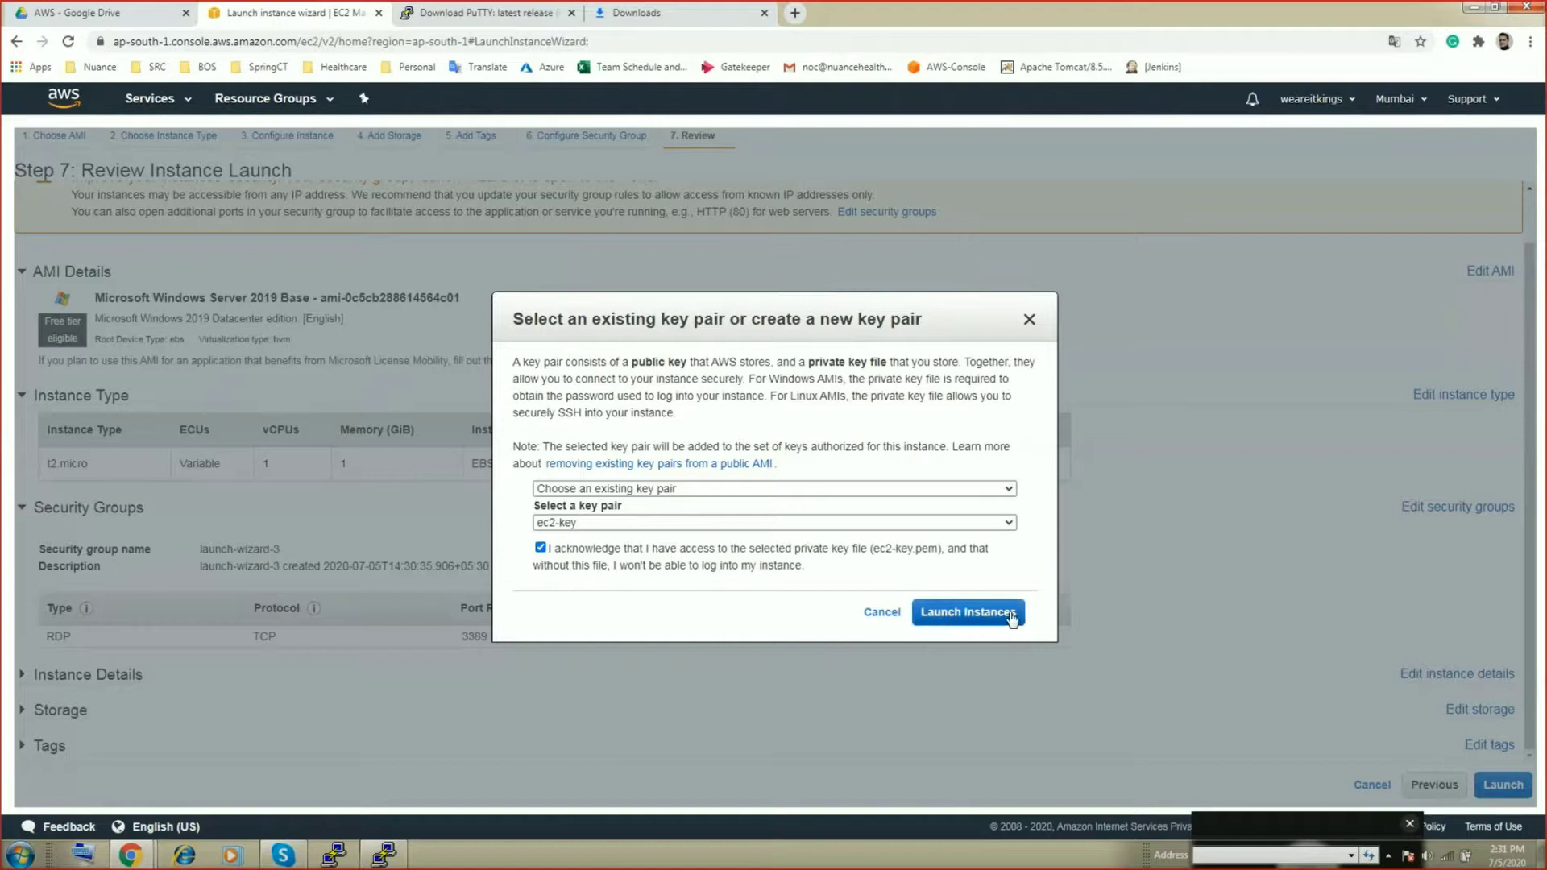
click(1011, 615)
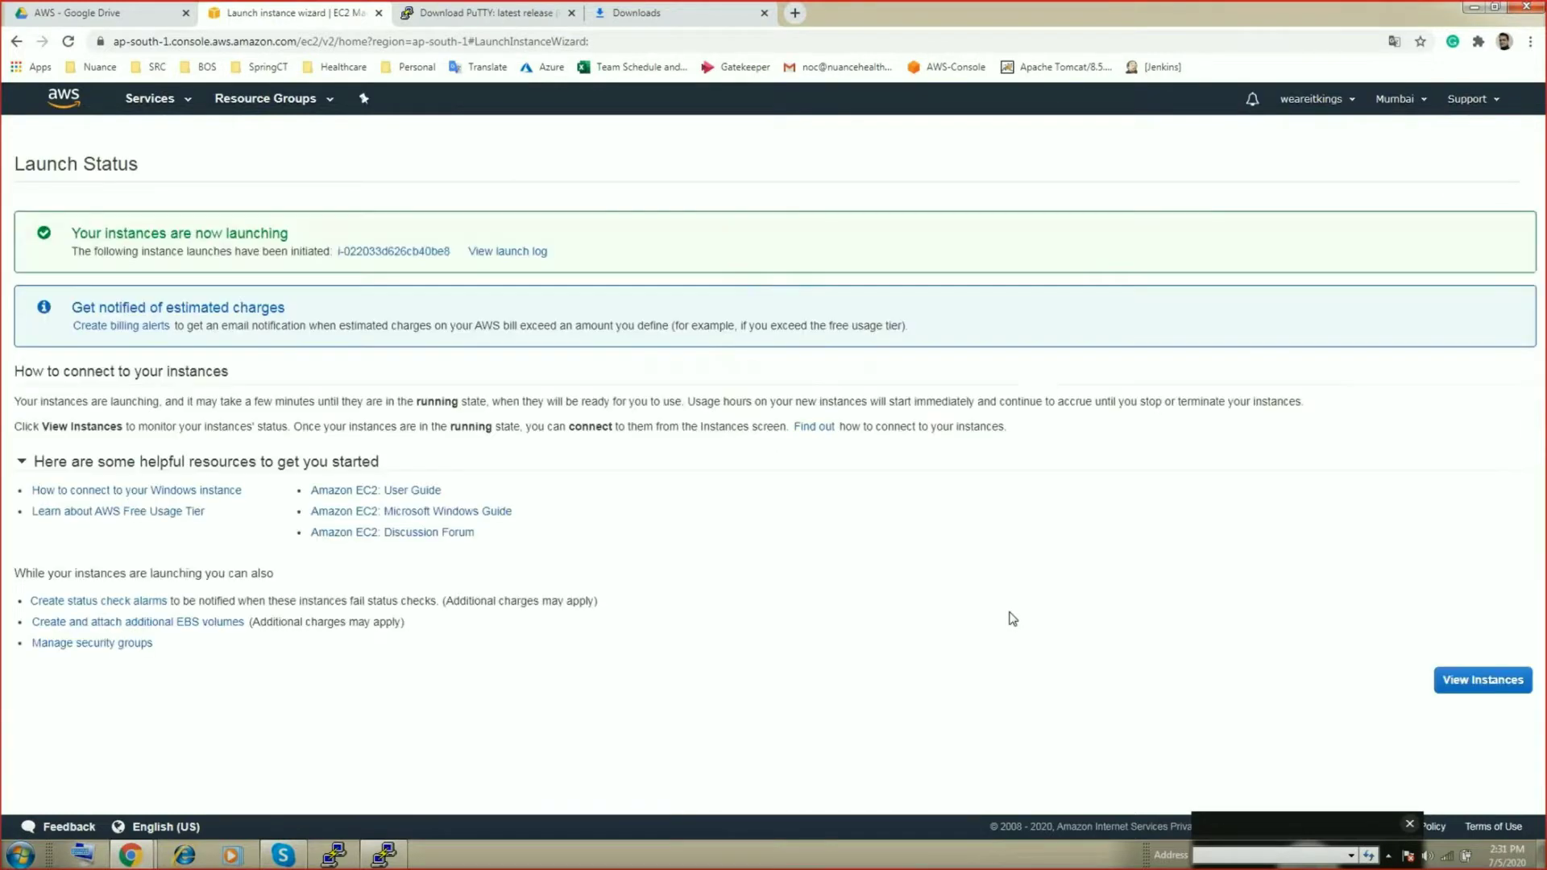
Open the instances list and check the Public-Win instance's type and details alongside the other instances
click(1471, 681)
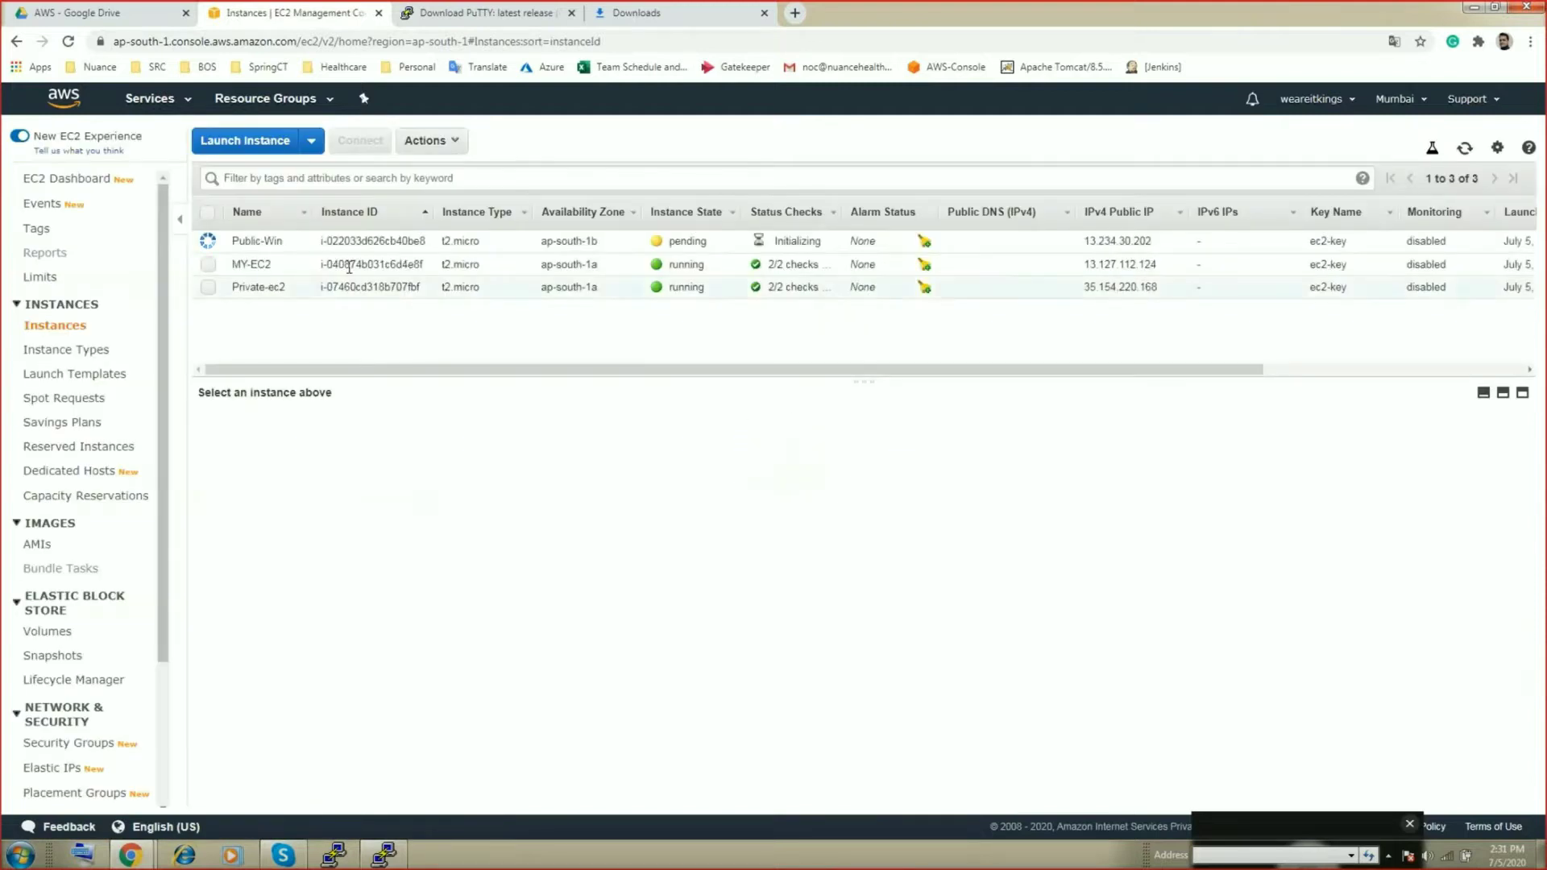
click(475, 242)
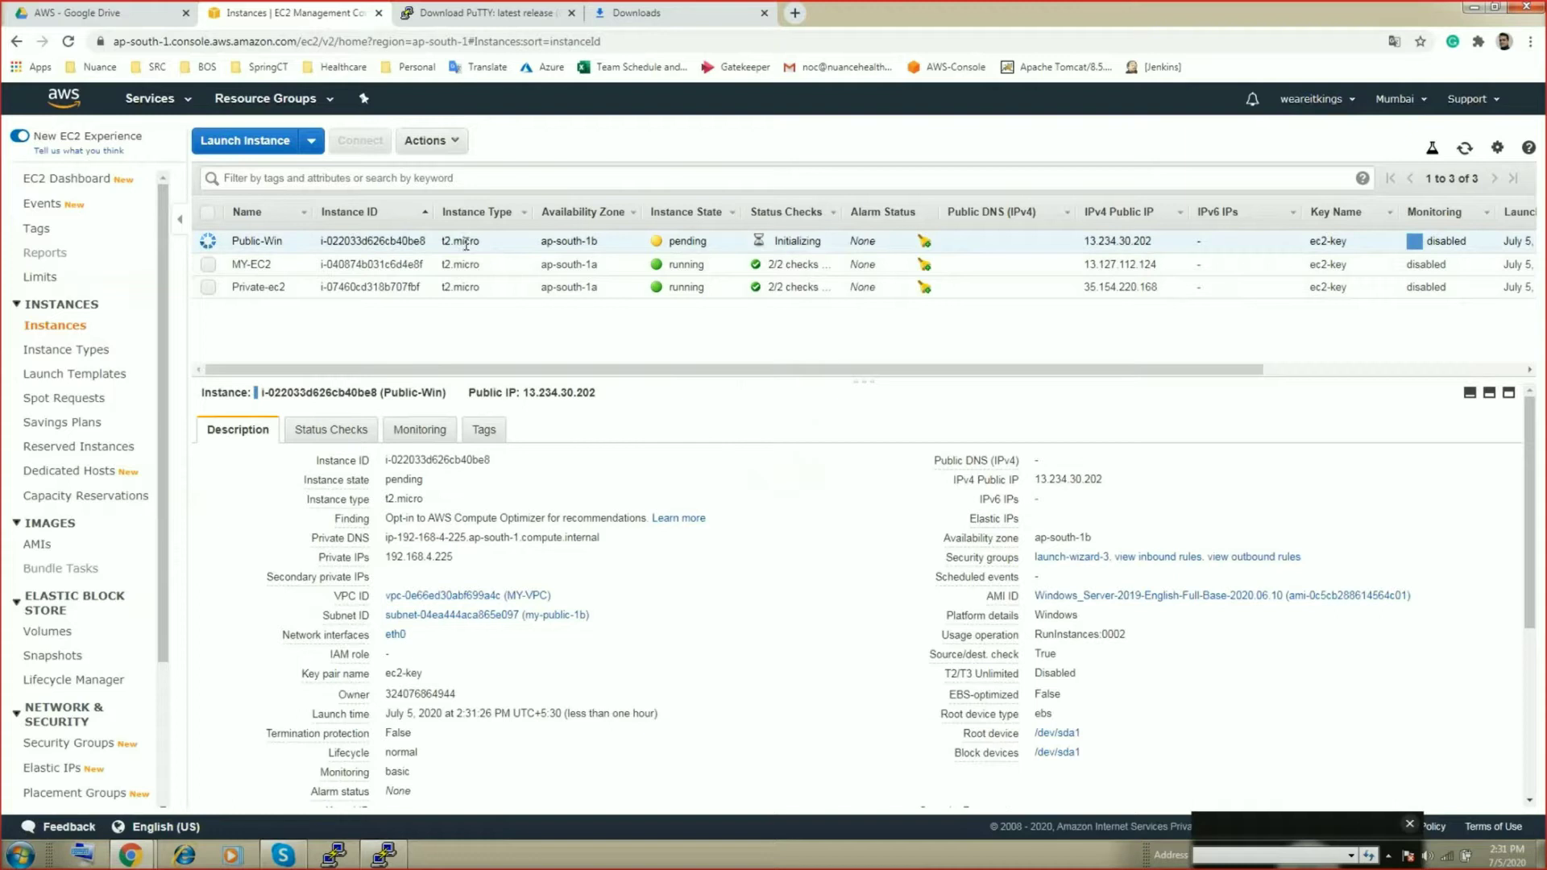
drag(445, 241, 475, 288)
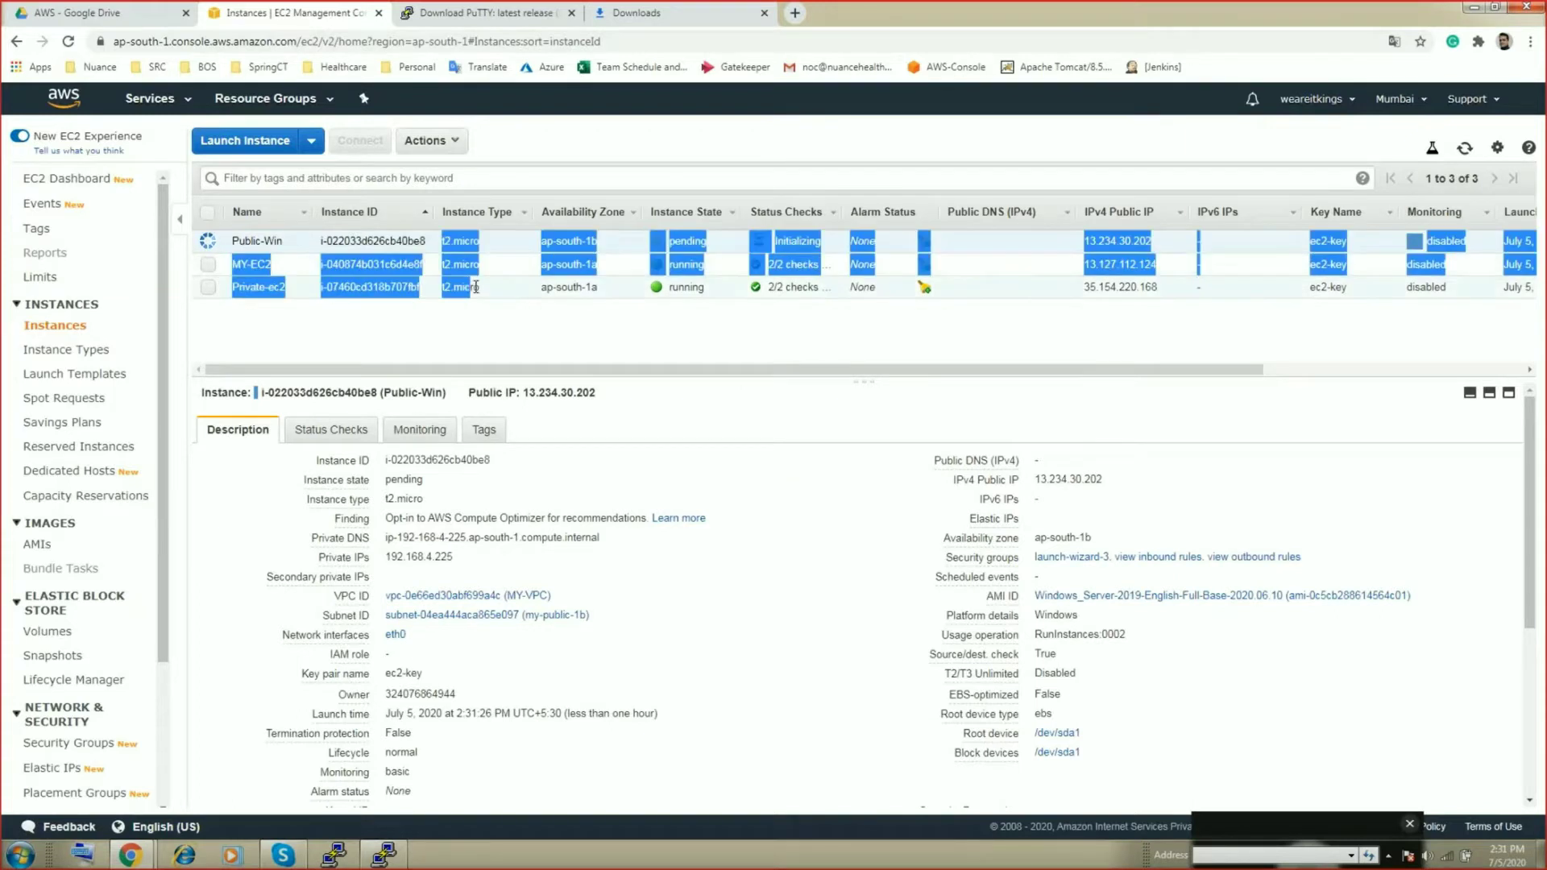
click(524, 335)
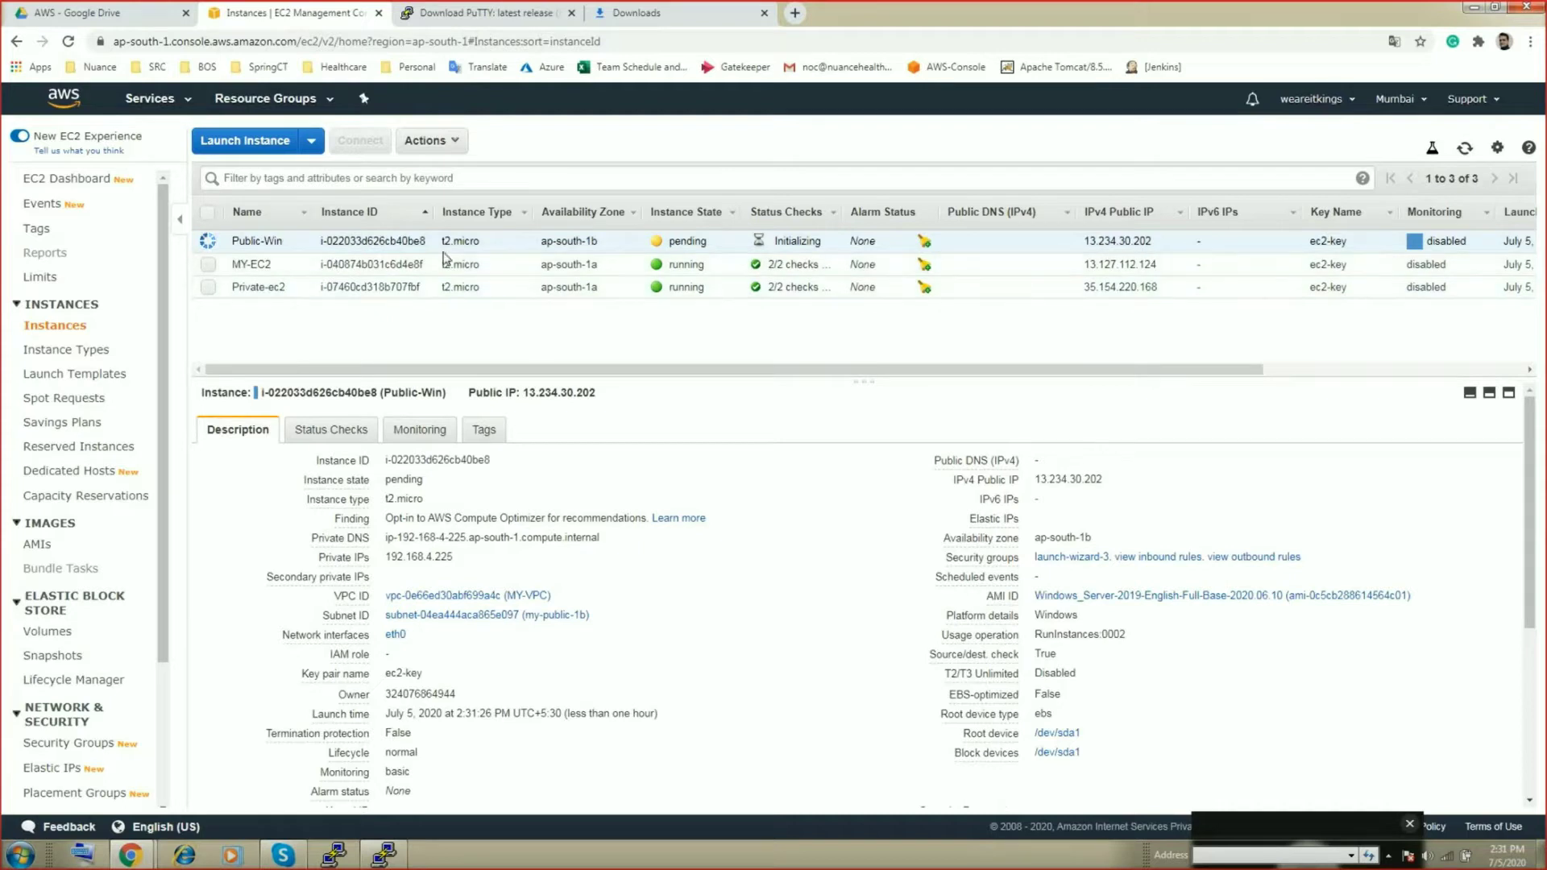
drag(480, 240, 441, 241)
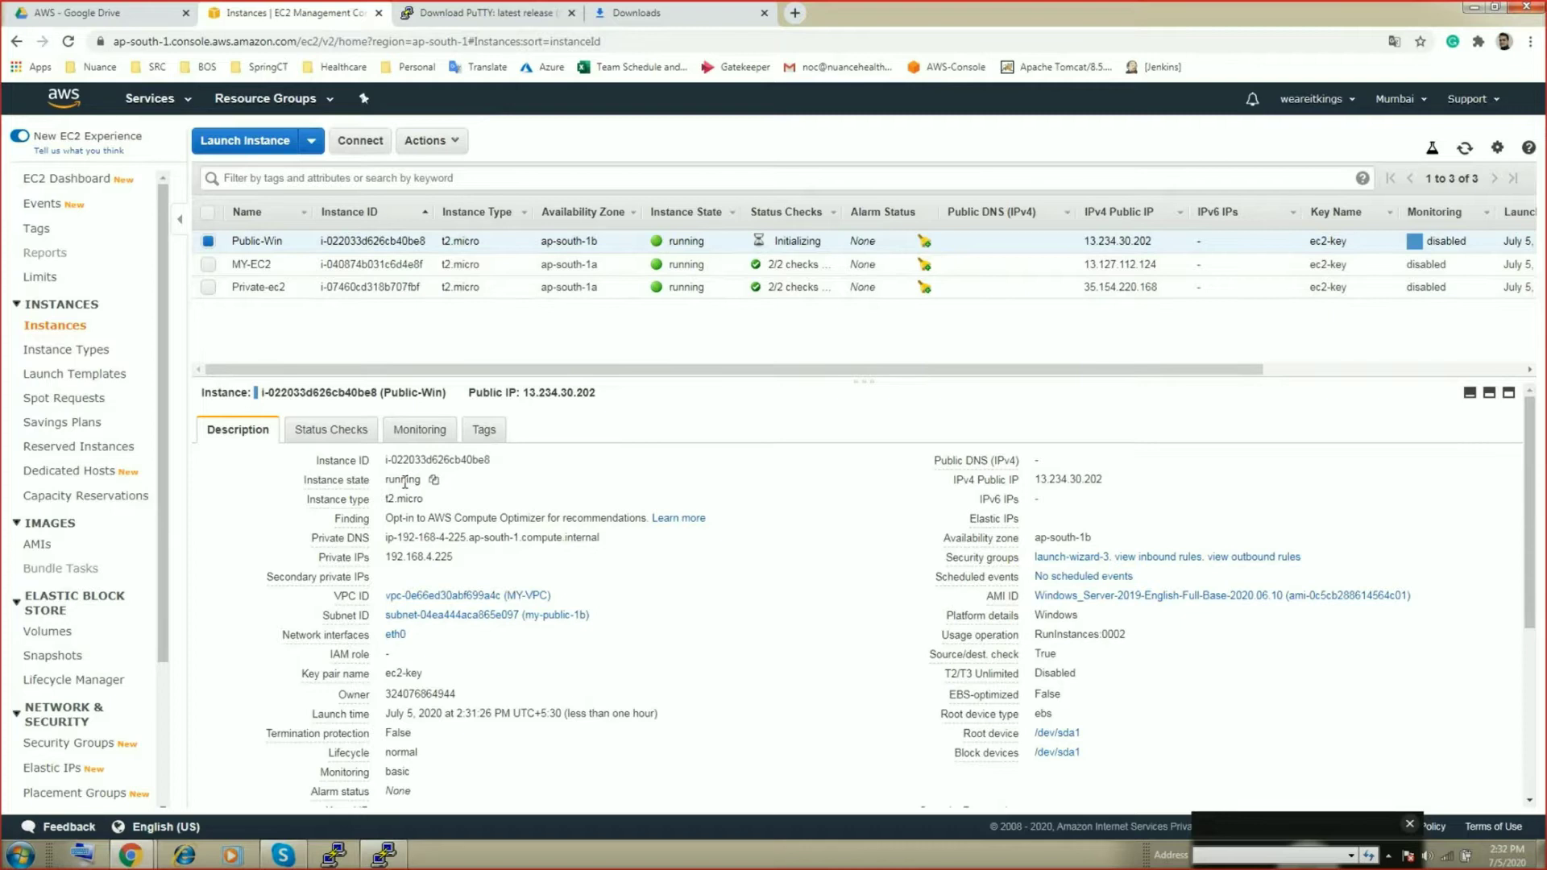
Download the Remote Desktop file for connecting to Public-Win and save it to the Desktop
click(456, 143)
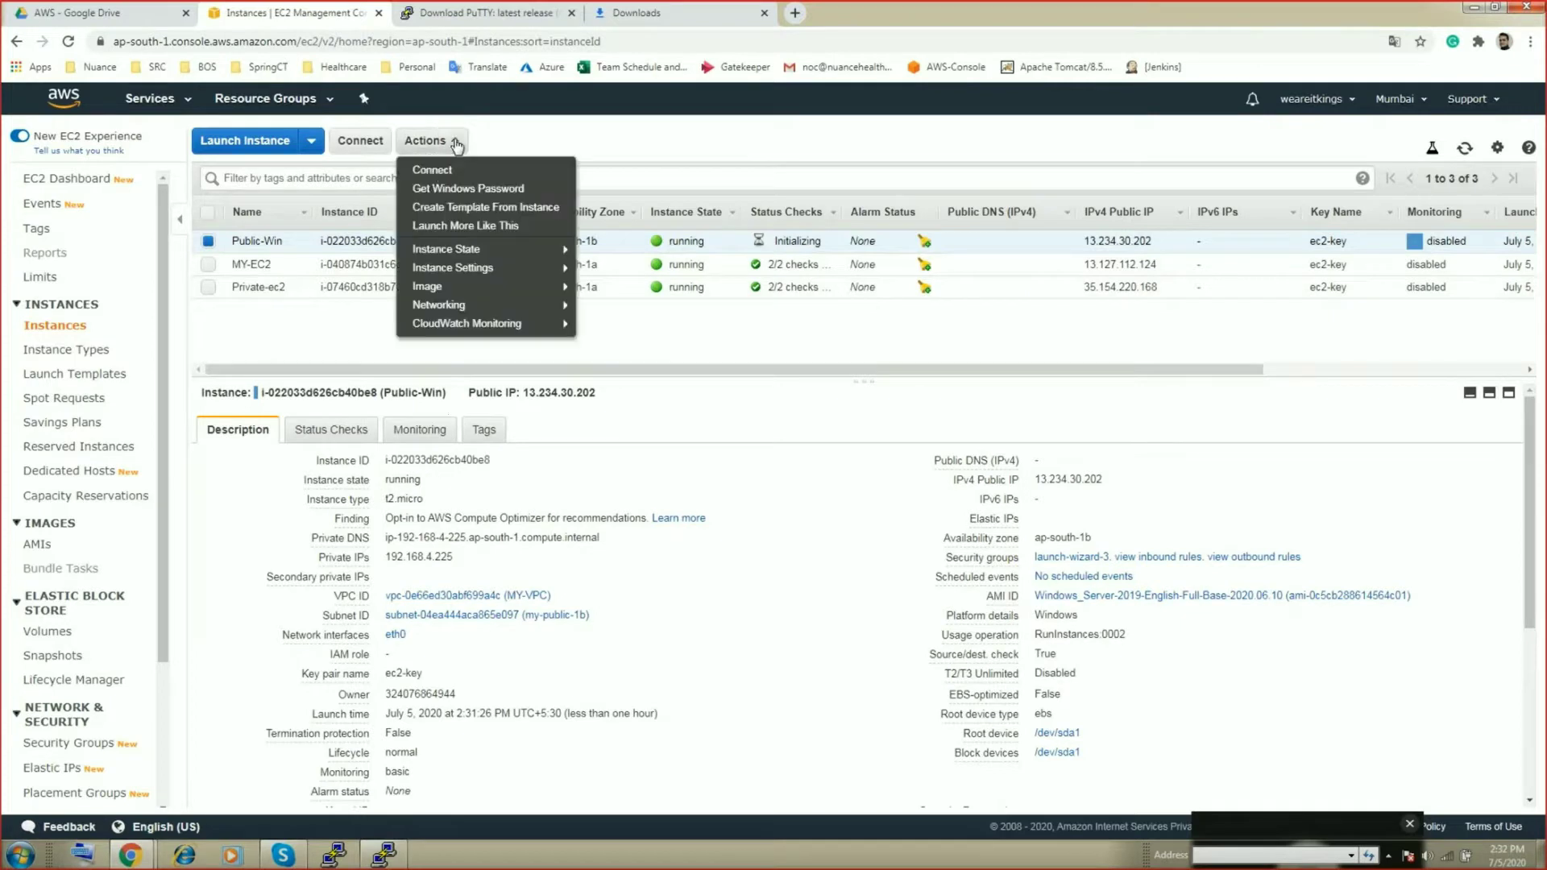
click(439, 172)
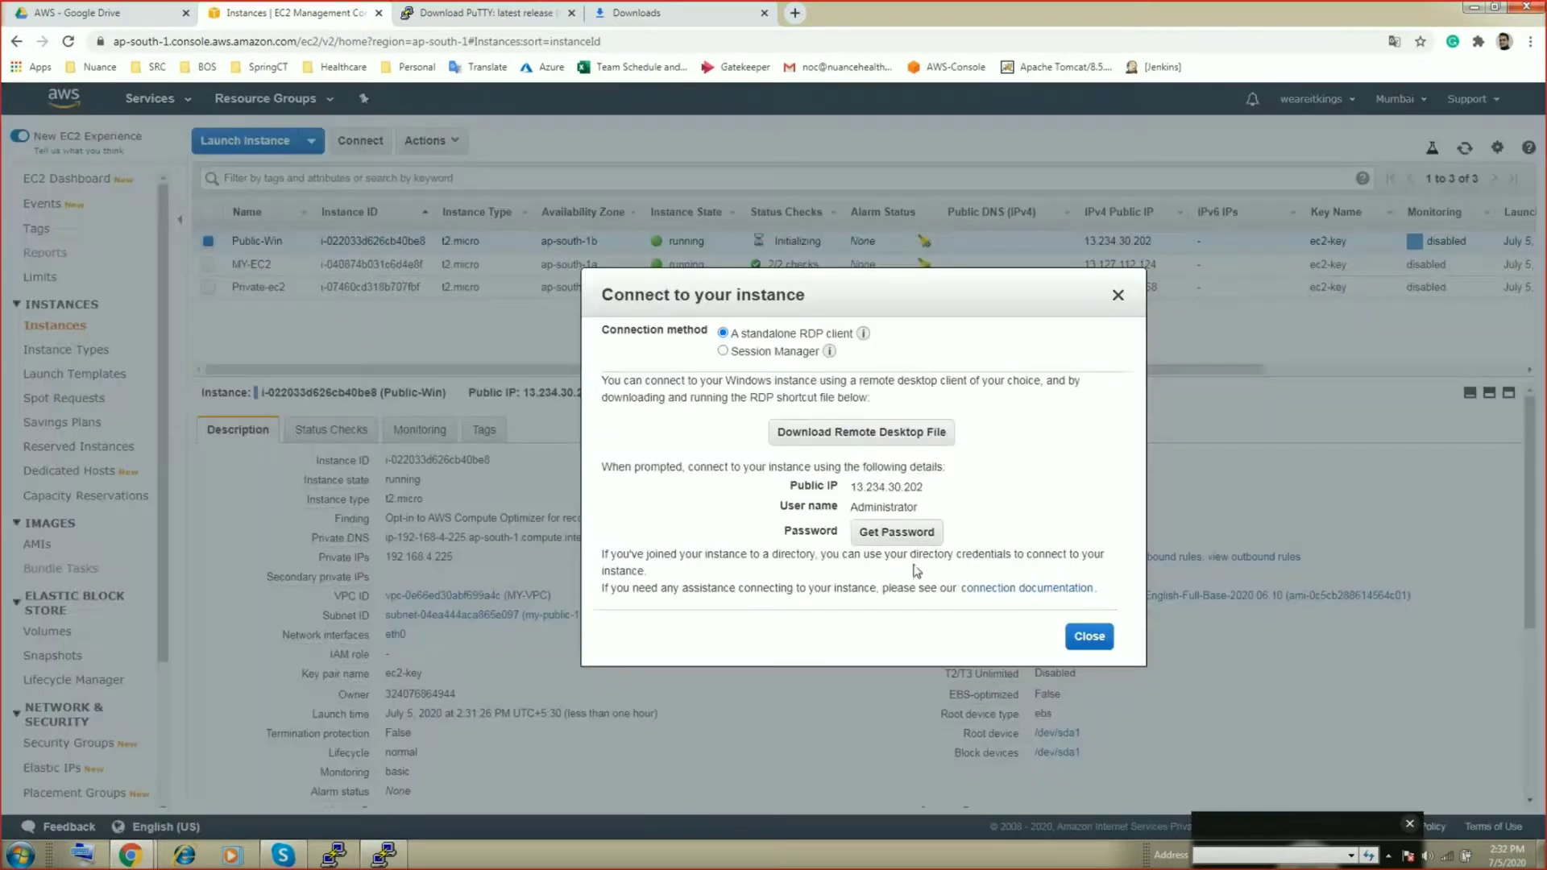
click(898, 436)
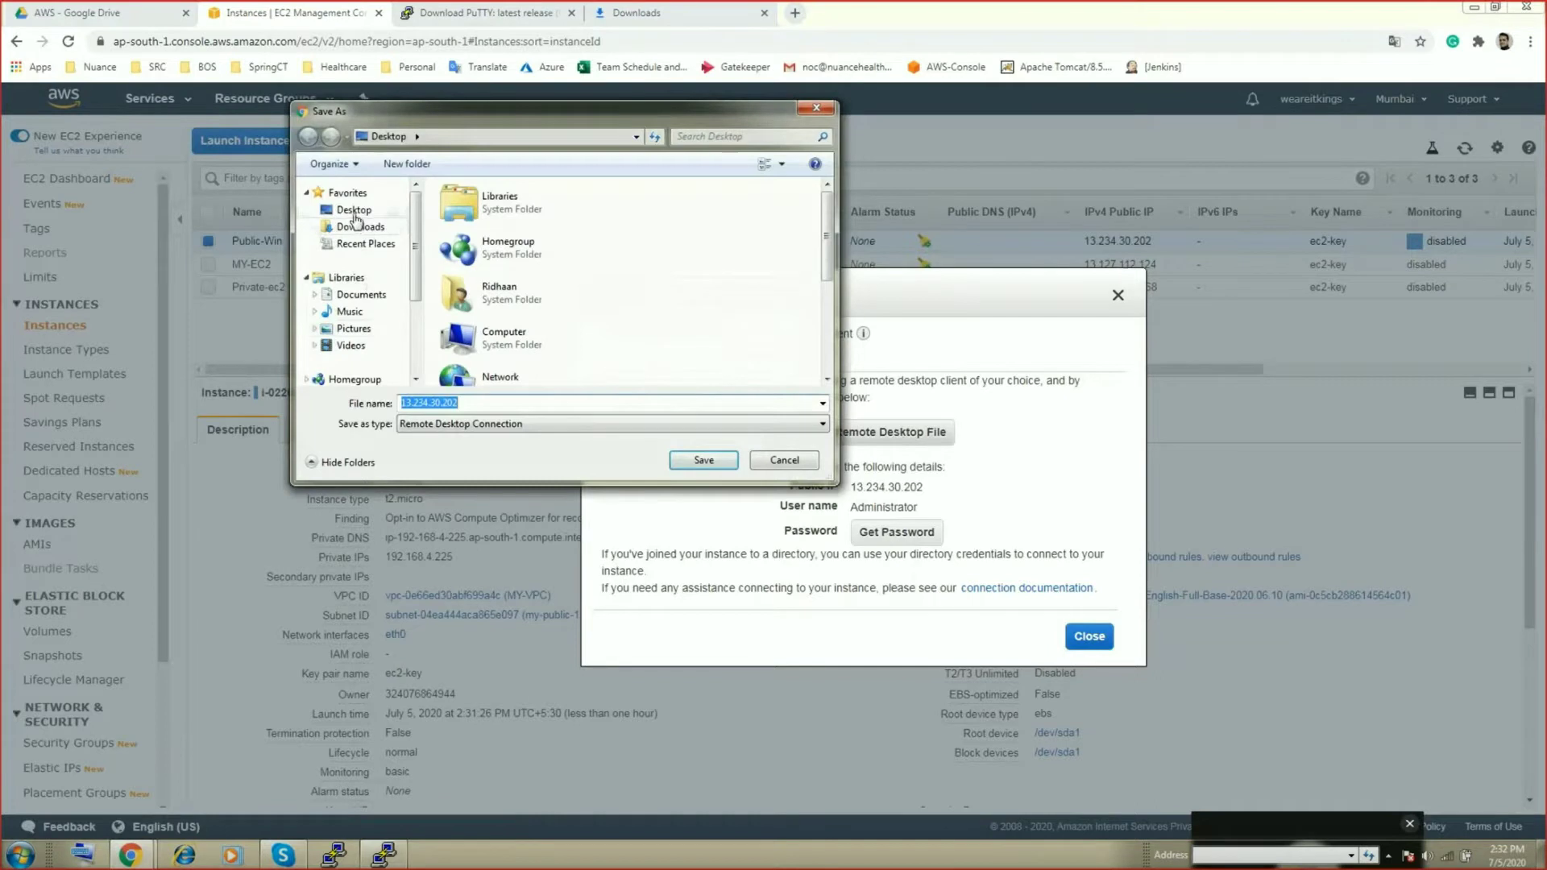
click(354, 211)
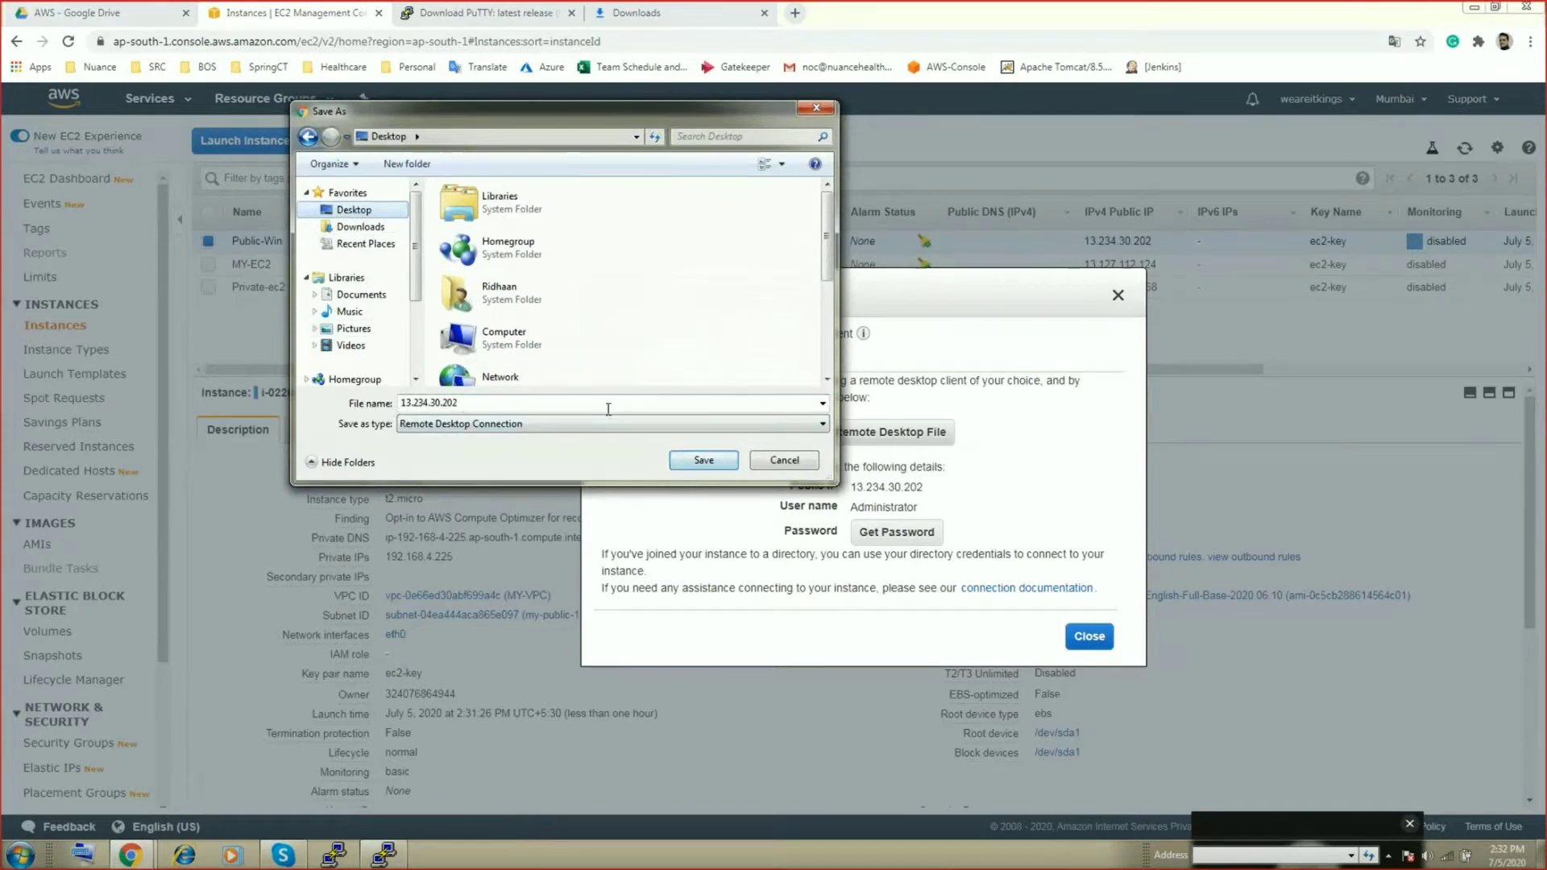
click(681, 461)
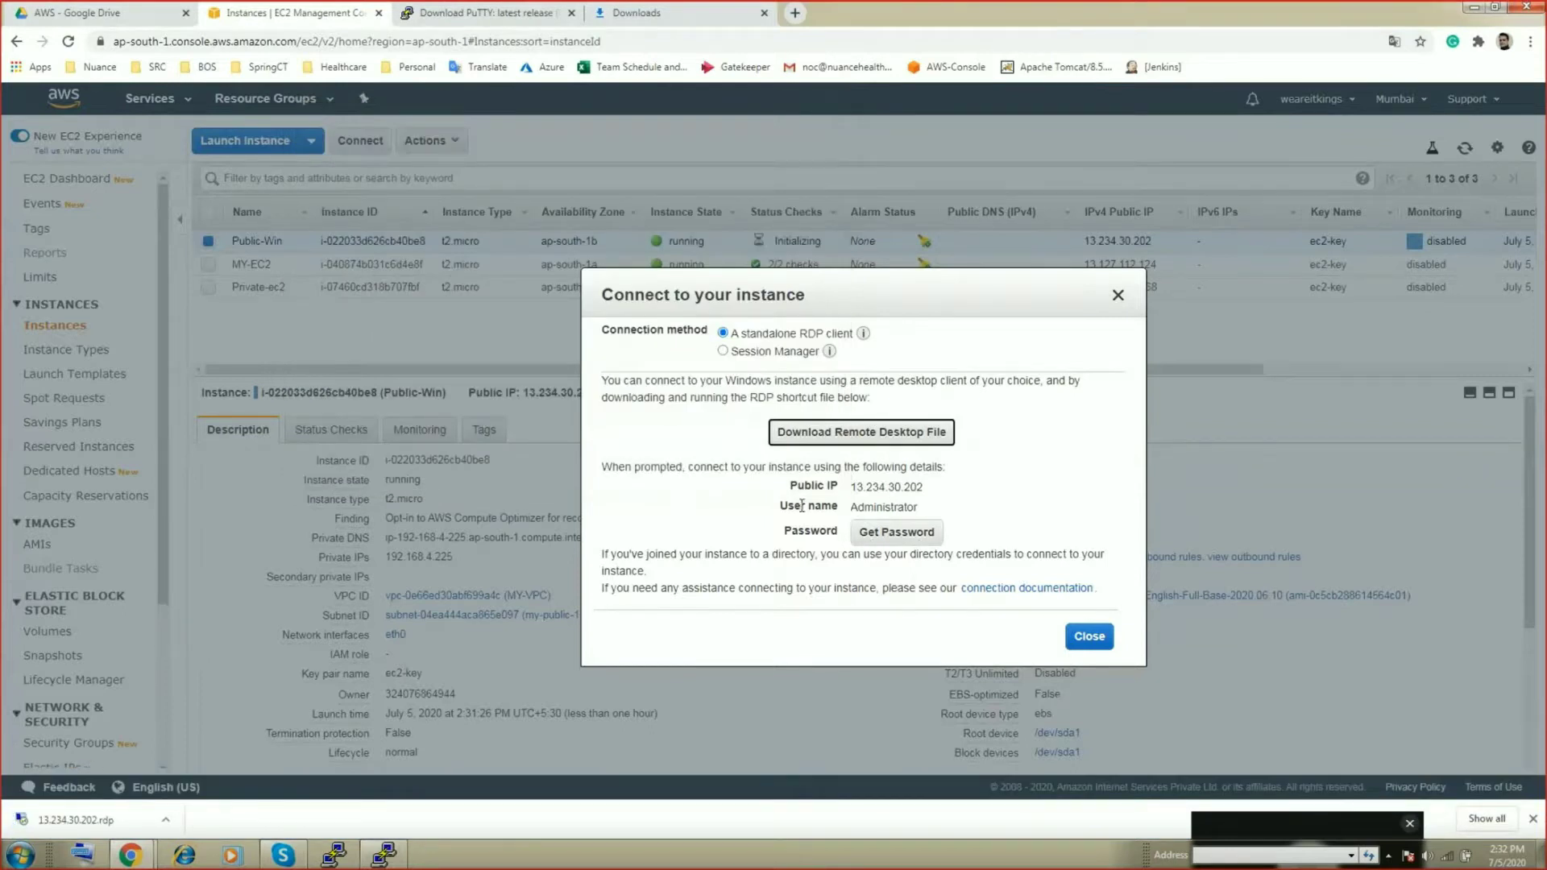
Check the connection user name, try twice to retrieve the Windows password, and close the connection dialog
drag(850, 507, 921, 510)
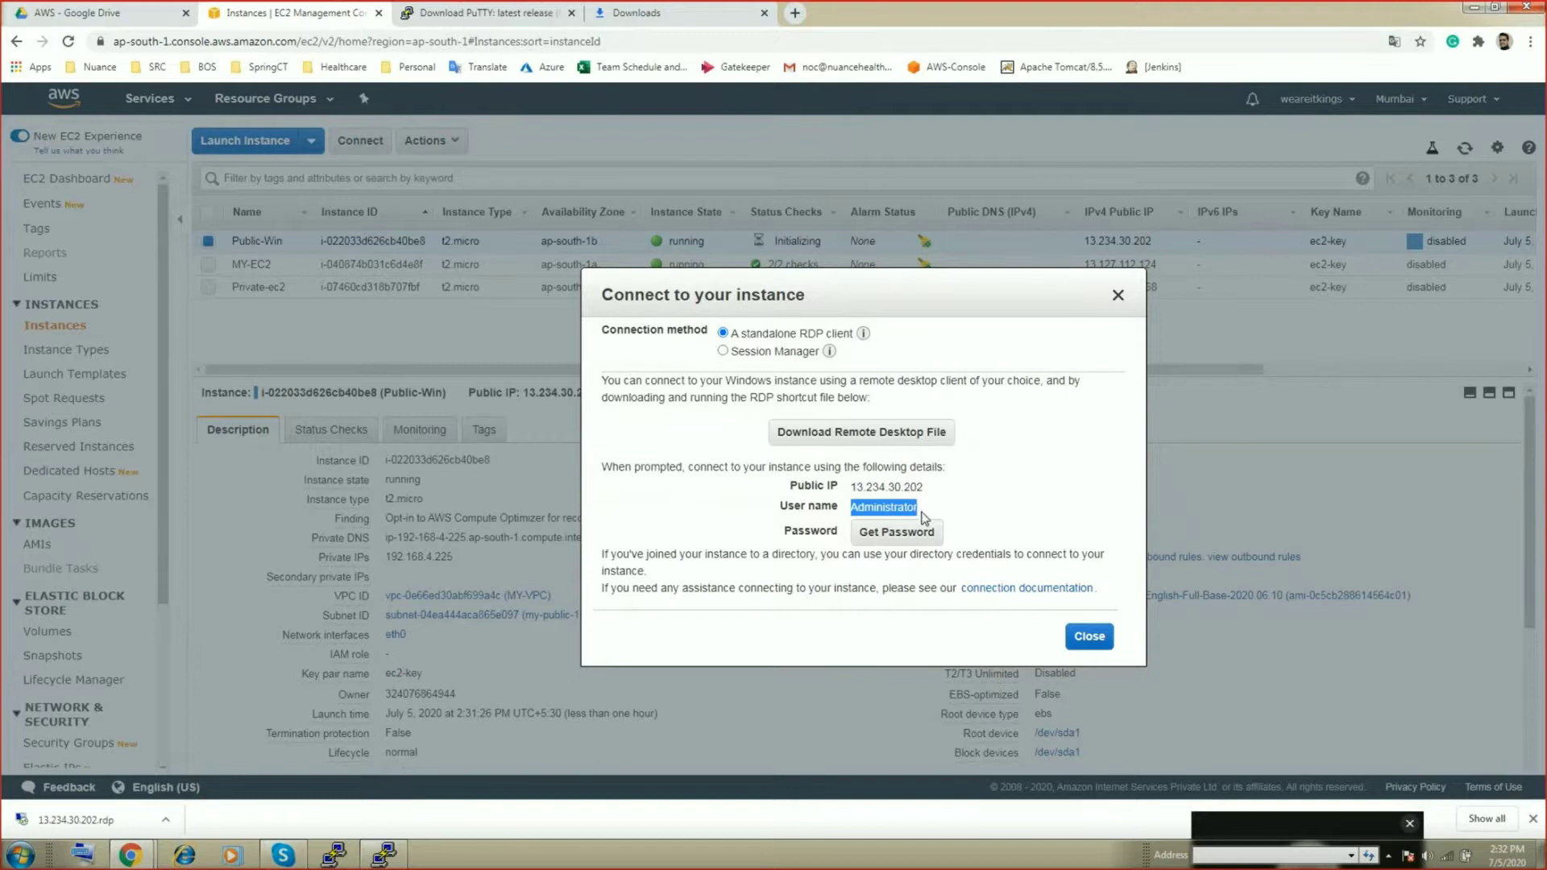
click(1039, 511)
click(887, 538)
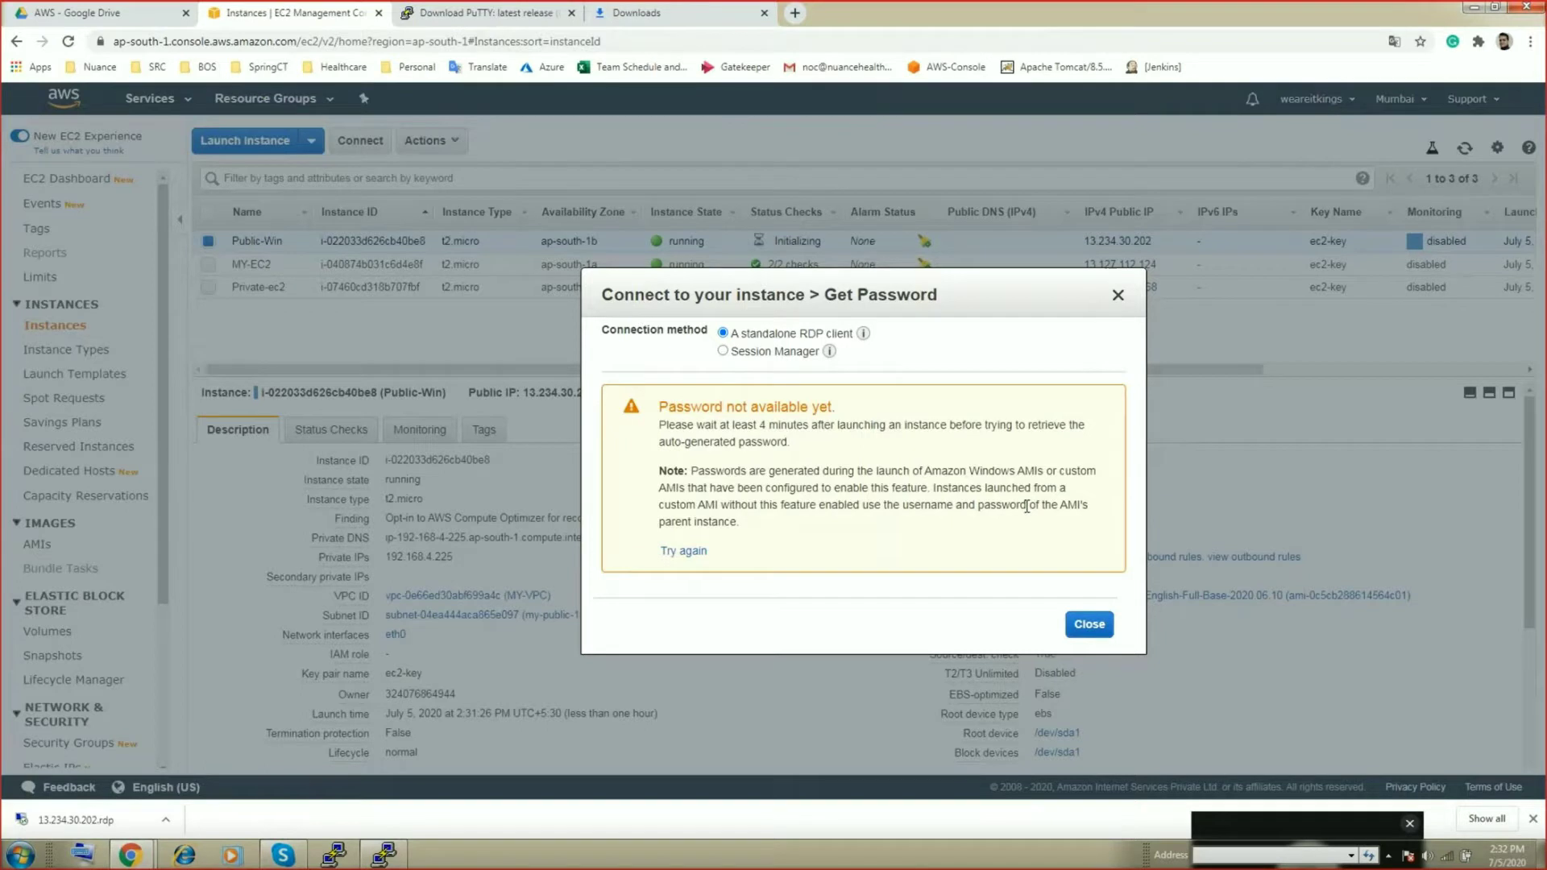
click(679, 555)
click(1088, 626)
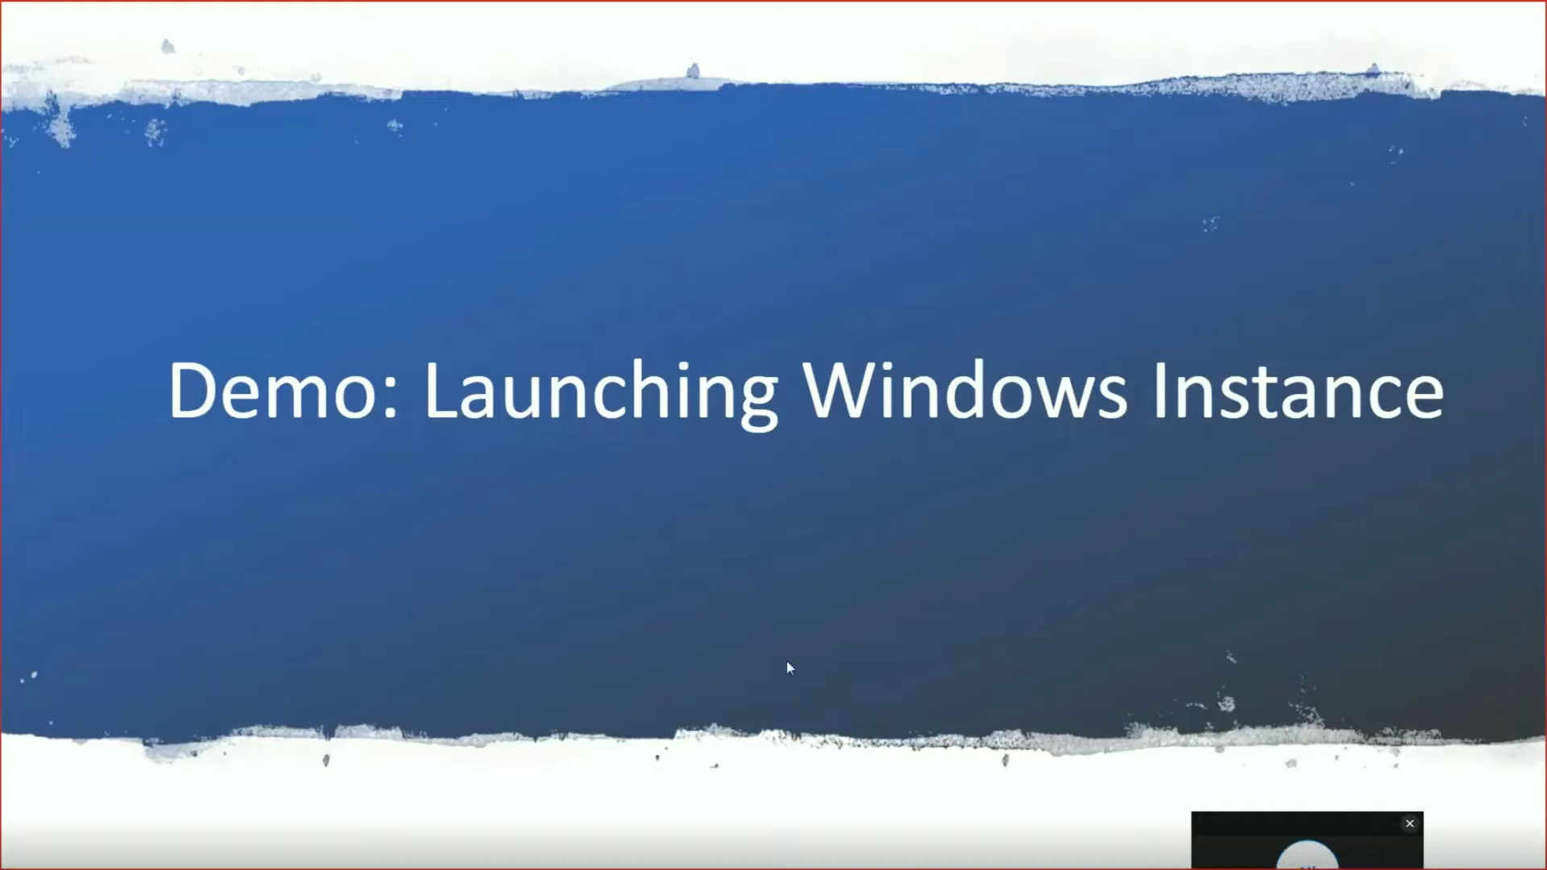
Move the downloaded 13.234.30.202 file near the ec2-key files on the desktop and start the Remote Desktop connection up to the Administrator password entry
key(alt+Tab)
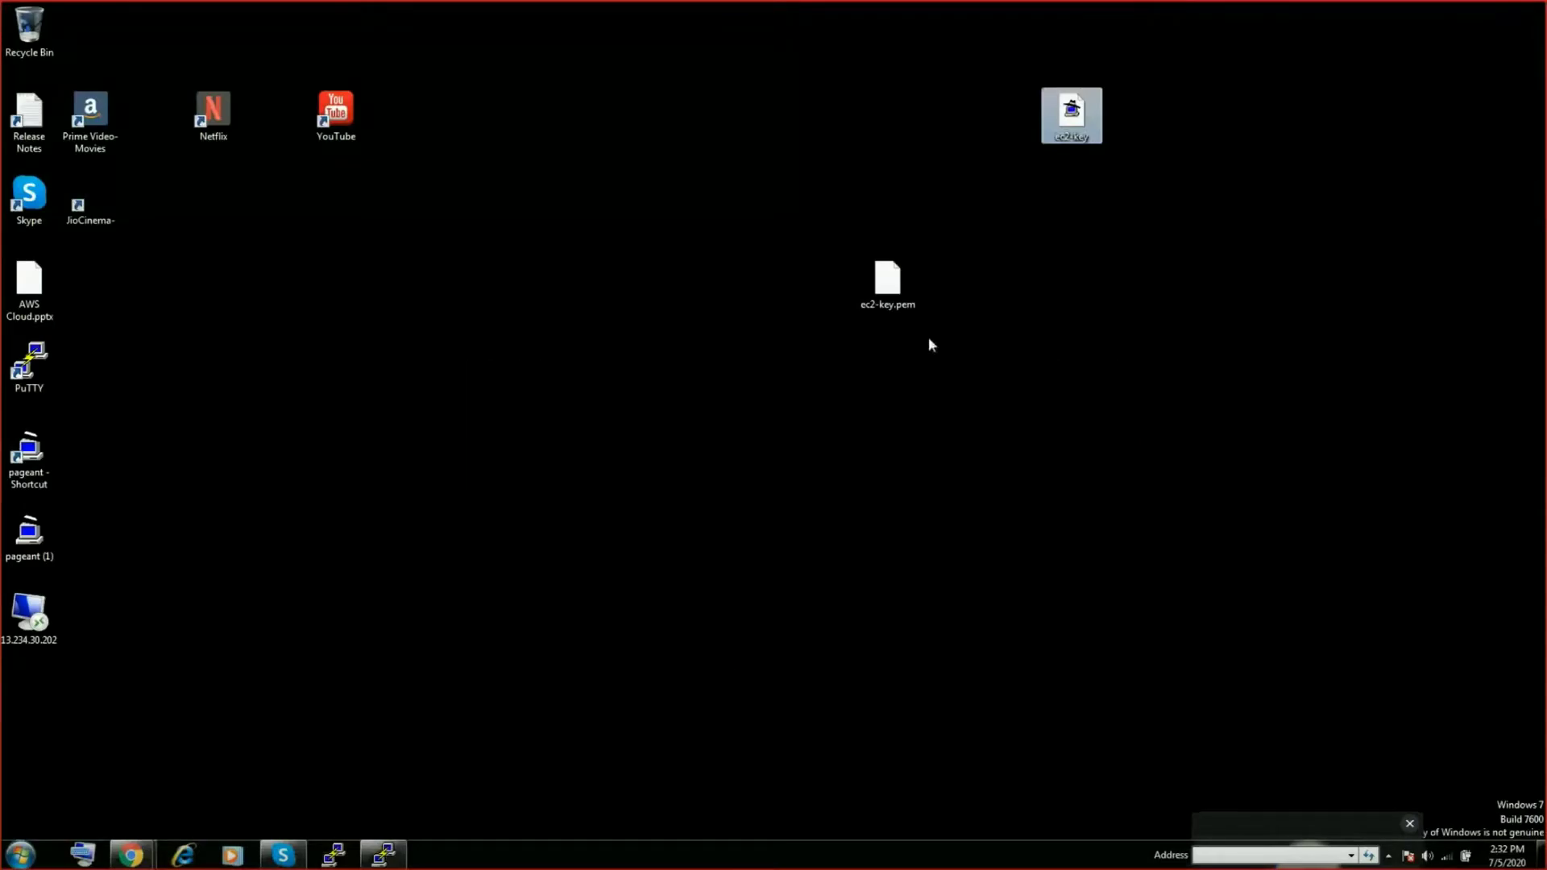
drag(29, 612, 1132, 282)
click(1171, 422)
double_click(1138, 295)
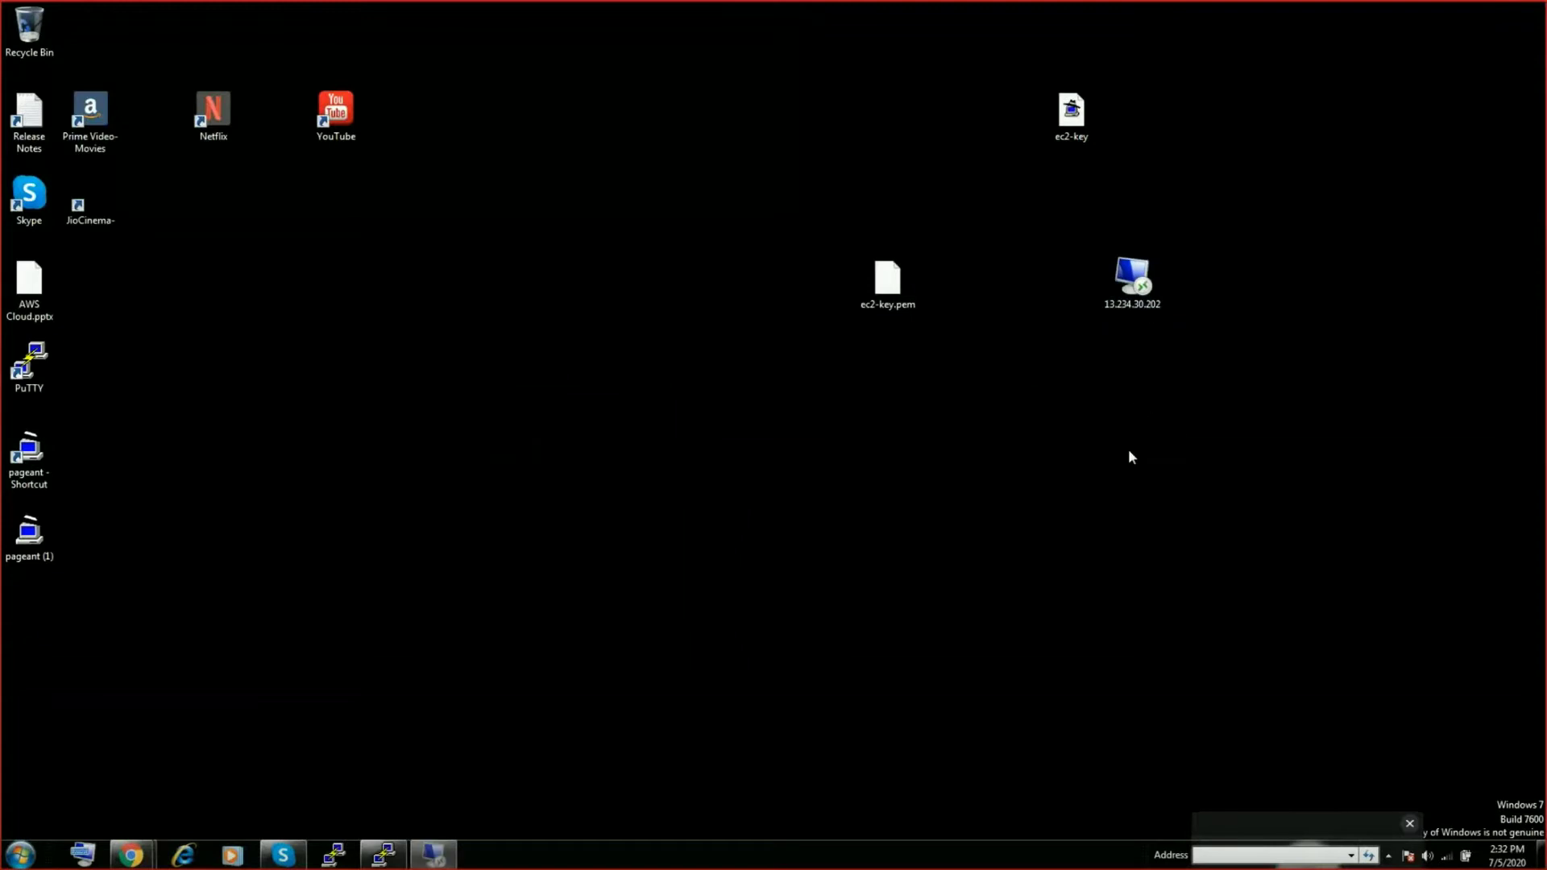
click(841, 513)
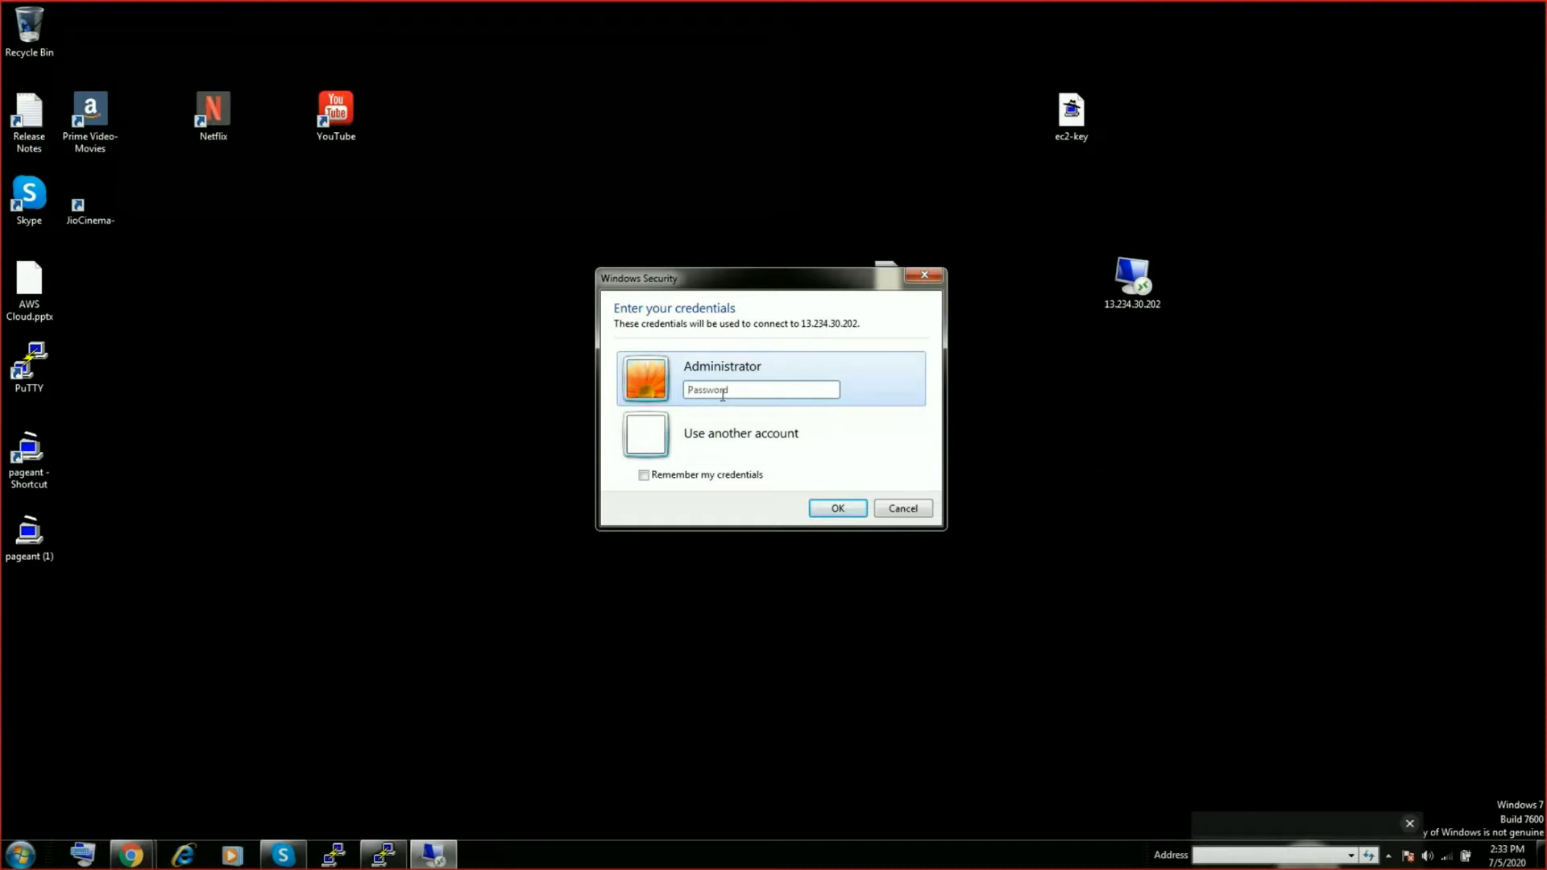
click(756, 391)
Switch back to the EC2 console in Chrome and examine Public-Win's private IP, VPC, subnet, security group and block device details
click(137, 857)
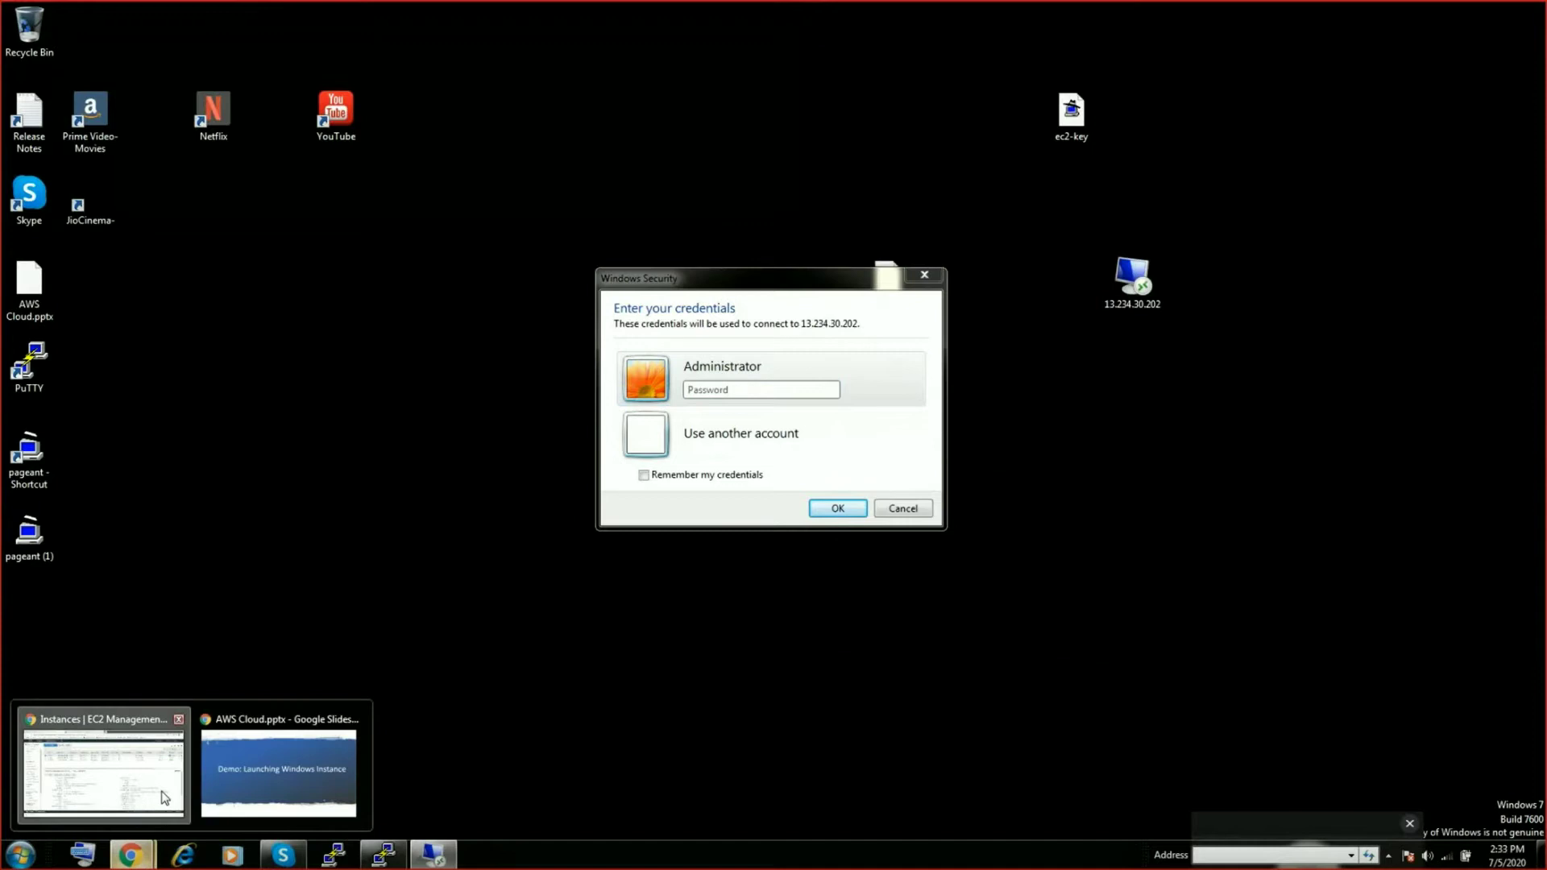
click(165, 797)
drag(646, 378, 646, 335)
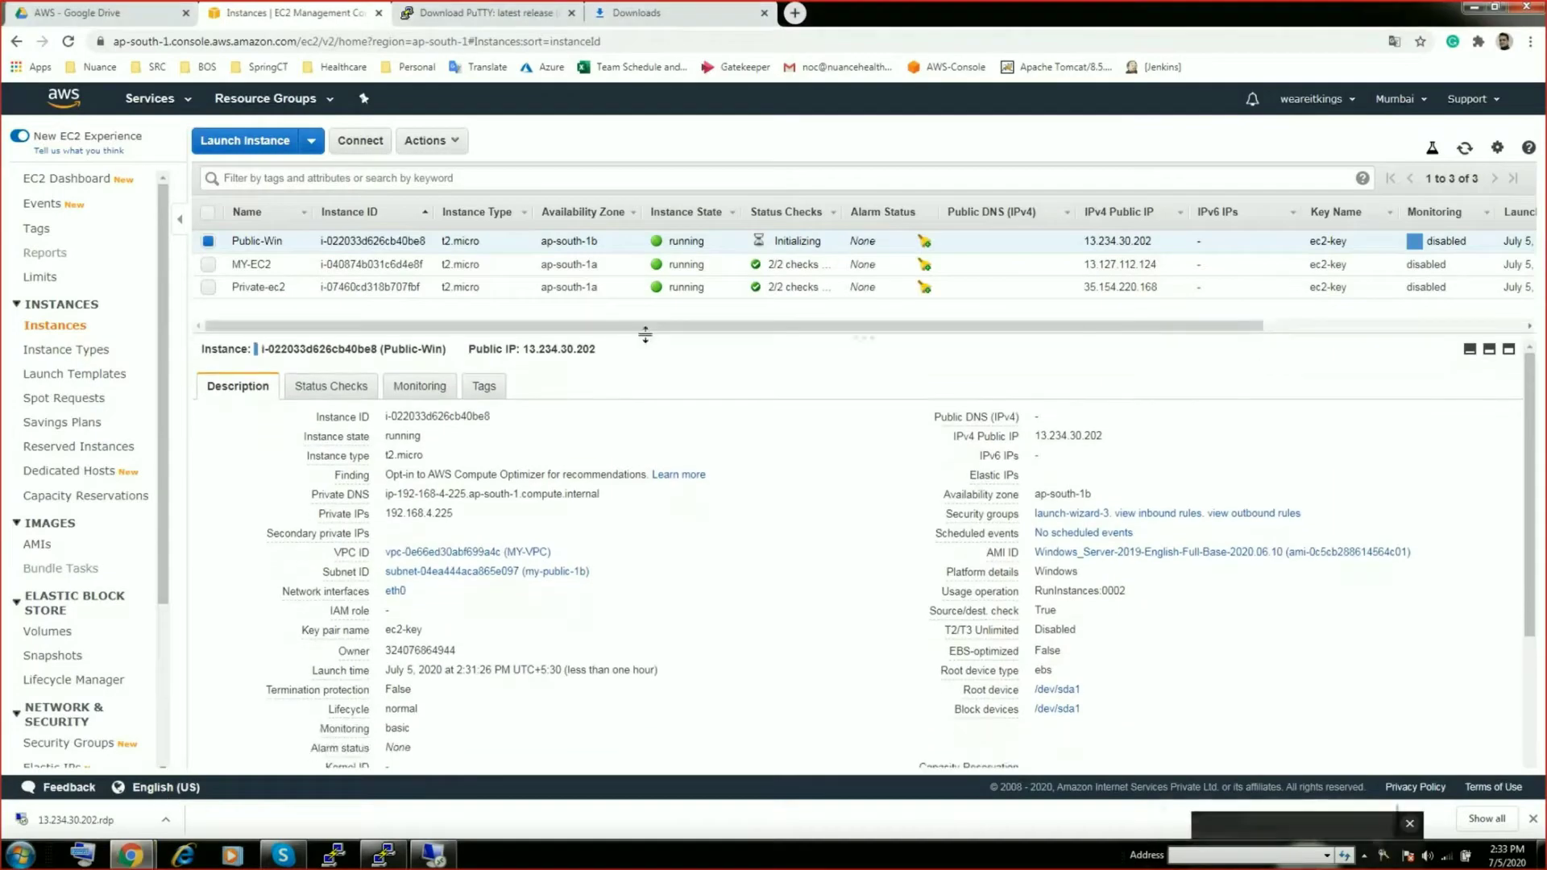
scroll(1125, 742, down, 3)
scroll(1126, 745, down, 2)
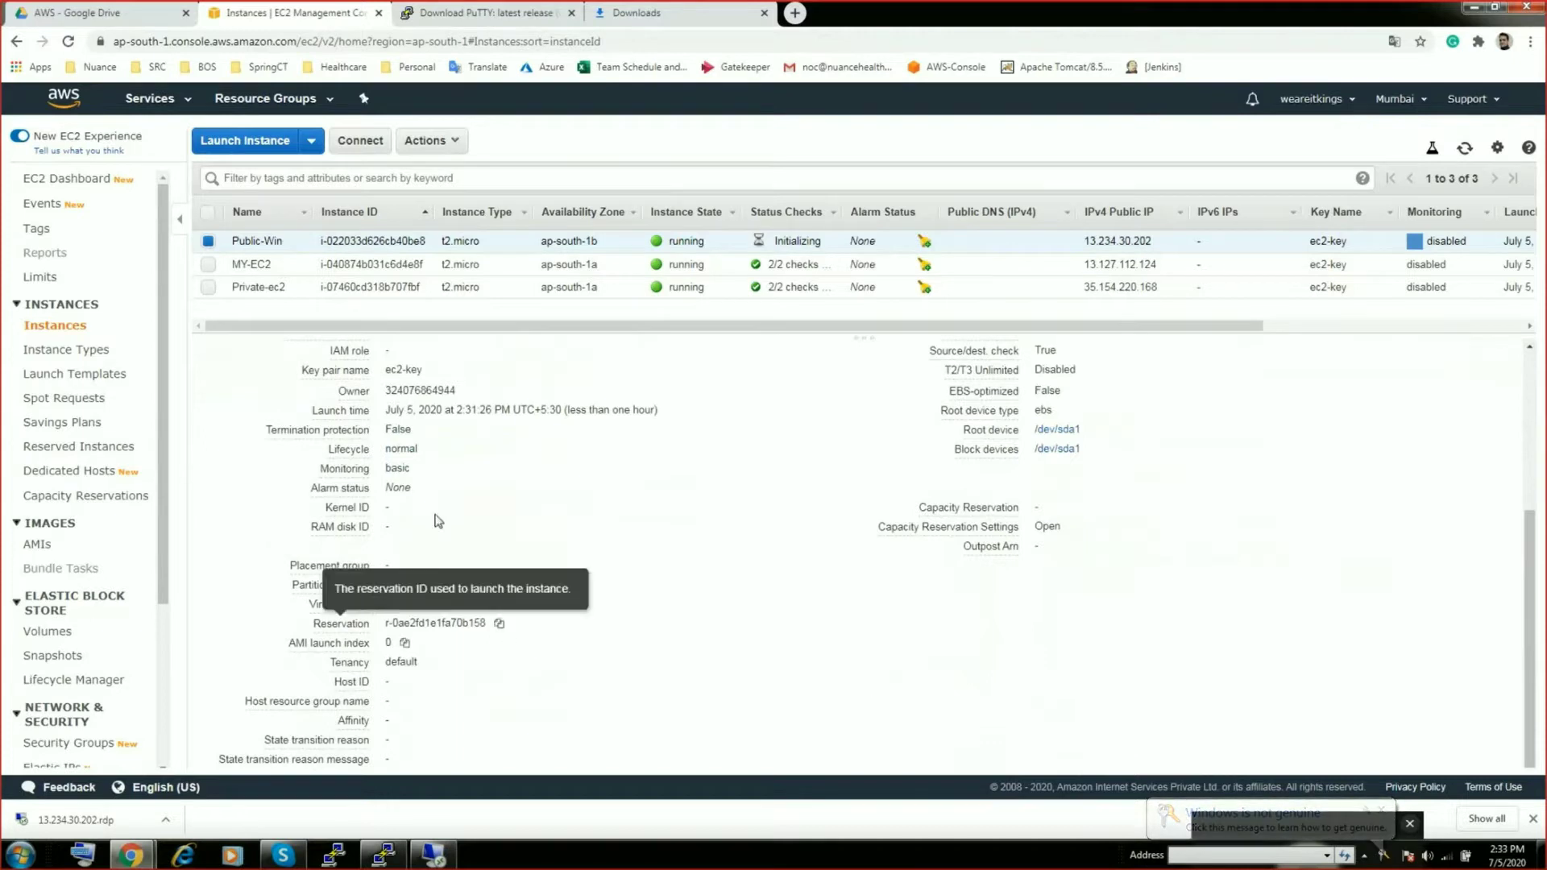
scroll(449, 504, up, 1)
scroll(449, 503, up, 1)
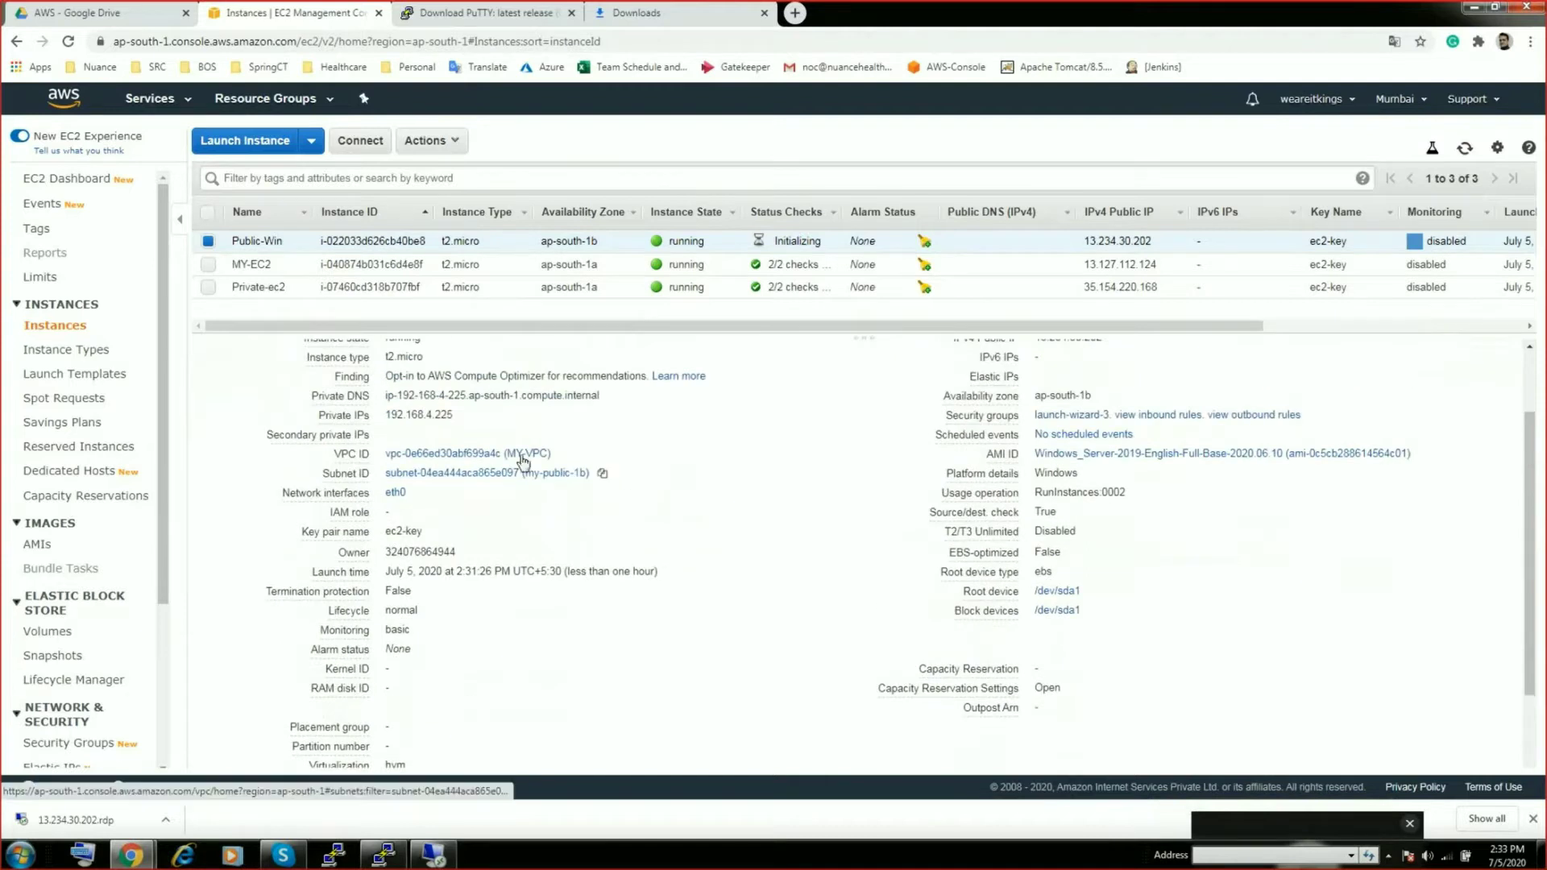
drag(426, 416, 449, 416)
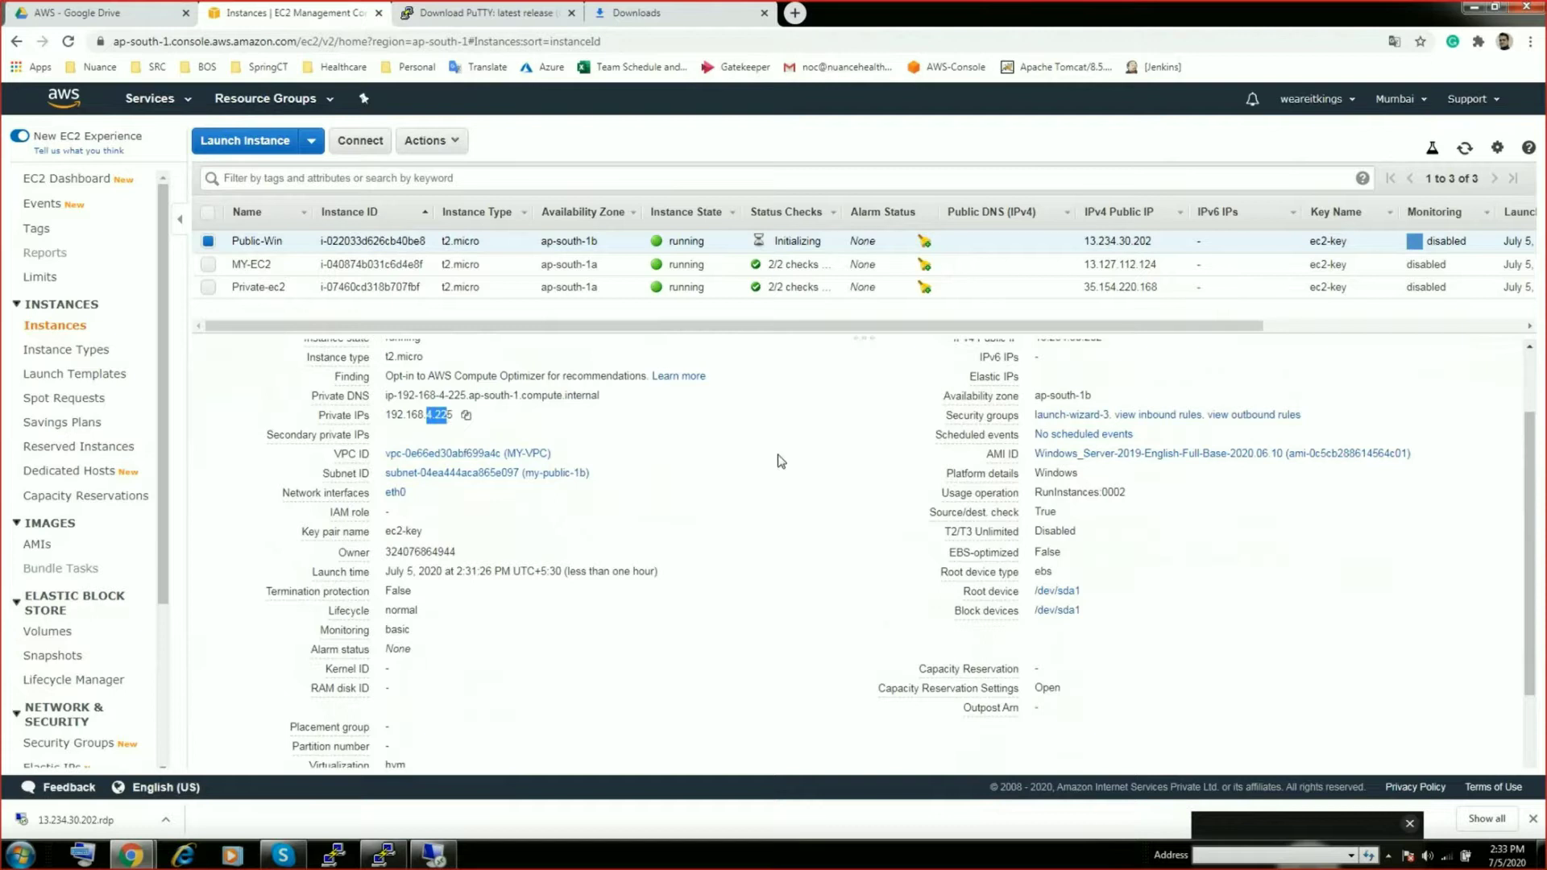
scroll(701, 568, up, 2)
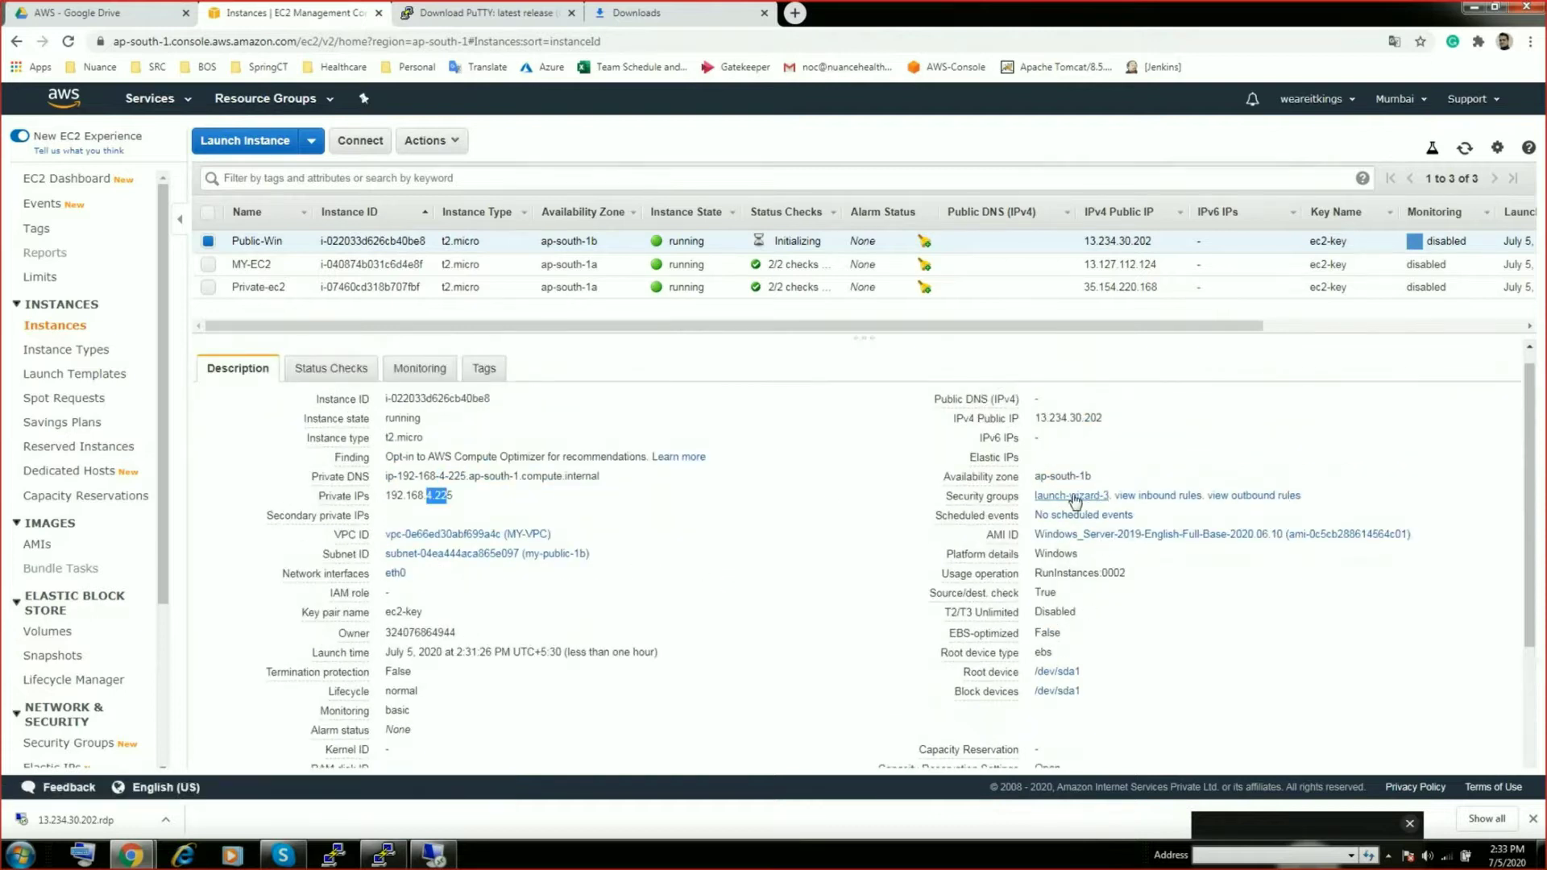
click(1144, 687)
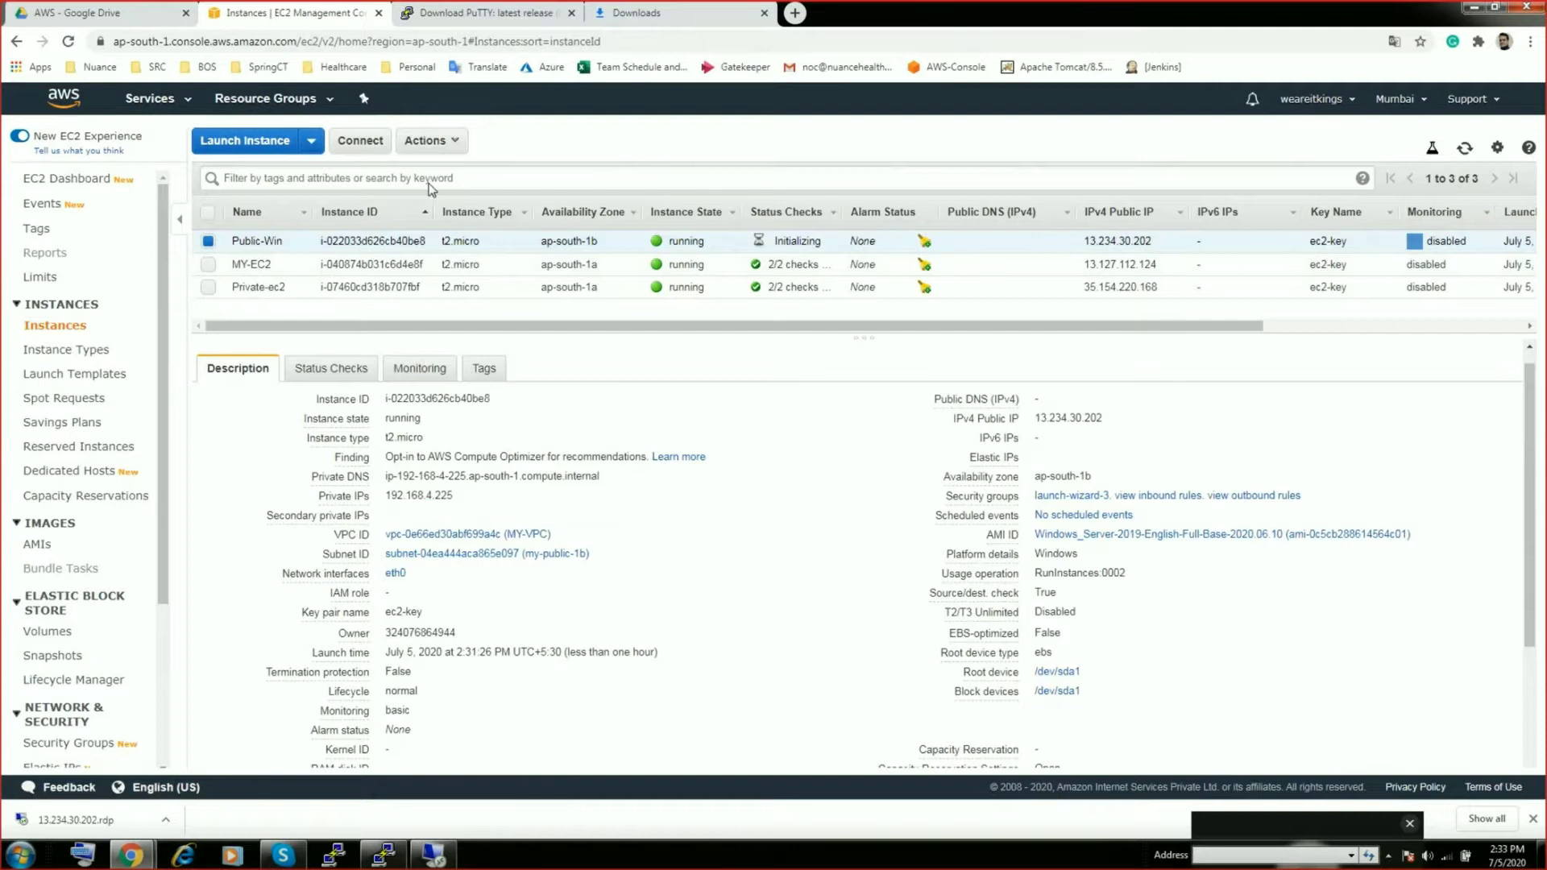
Open the connection options for Public-Win and request its Windows password for a standalone RDP client
click(427, 141)
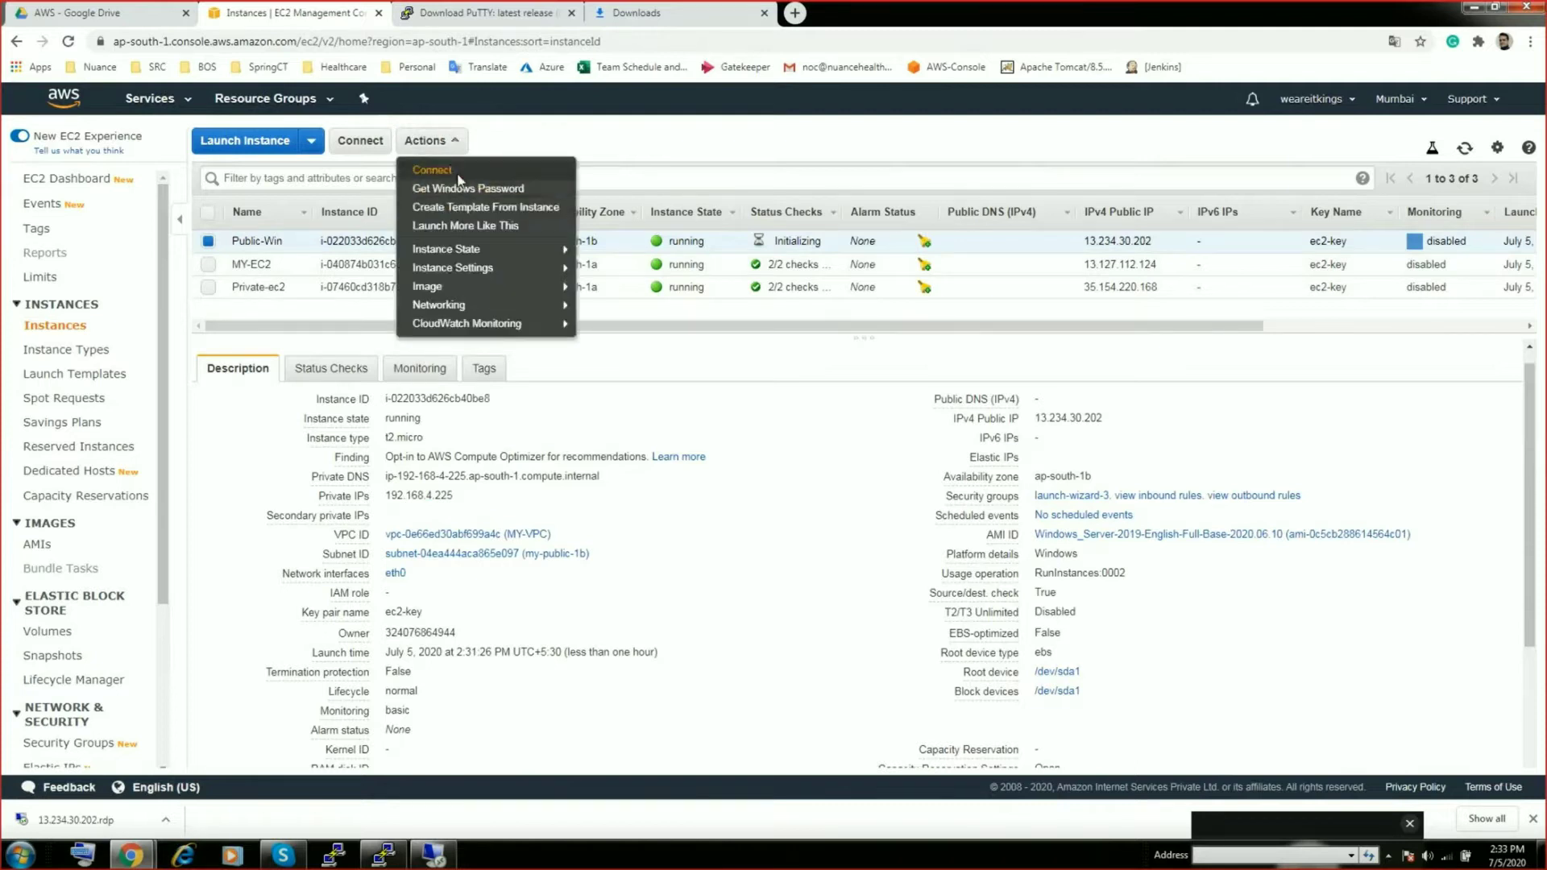
click(458, 171)
click(873, 512)
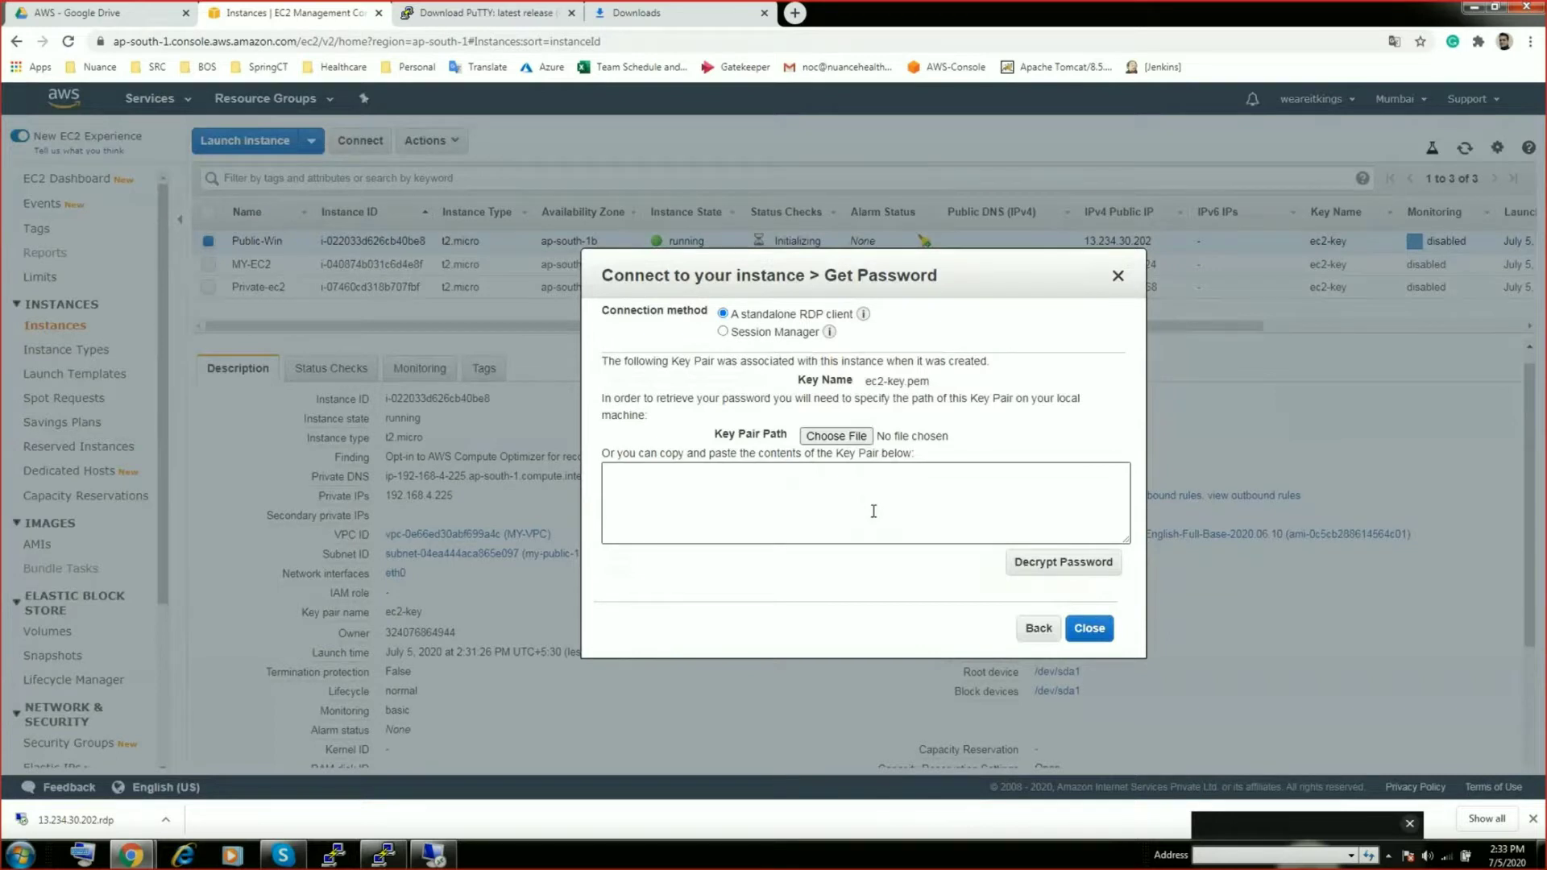
Load the ec2-key.pem file from the Desktop as the key pair and review the loaded key contents to the end
click(843, 438)
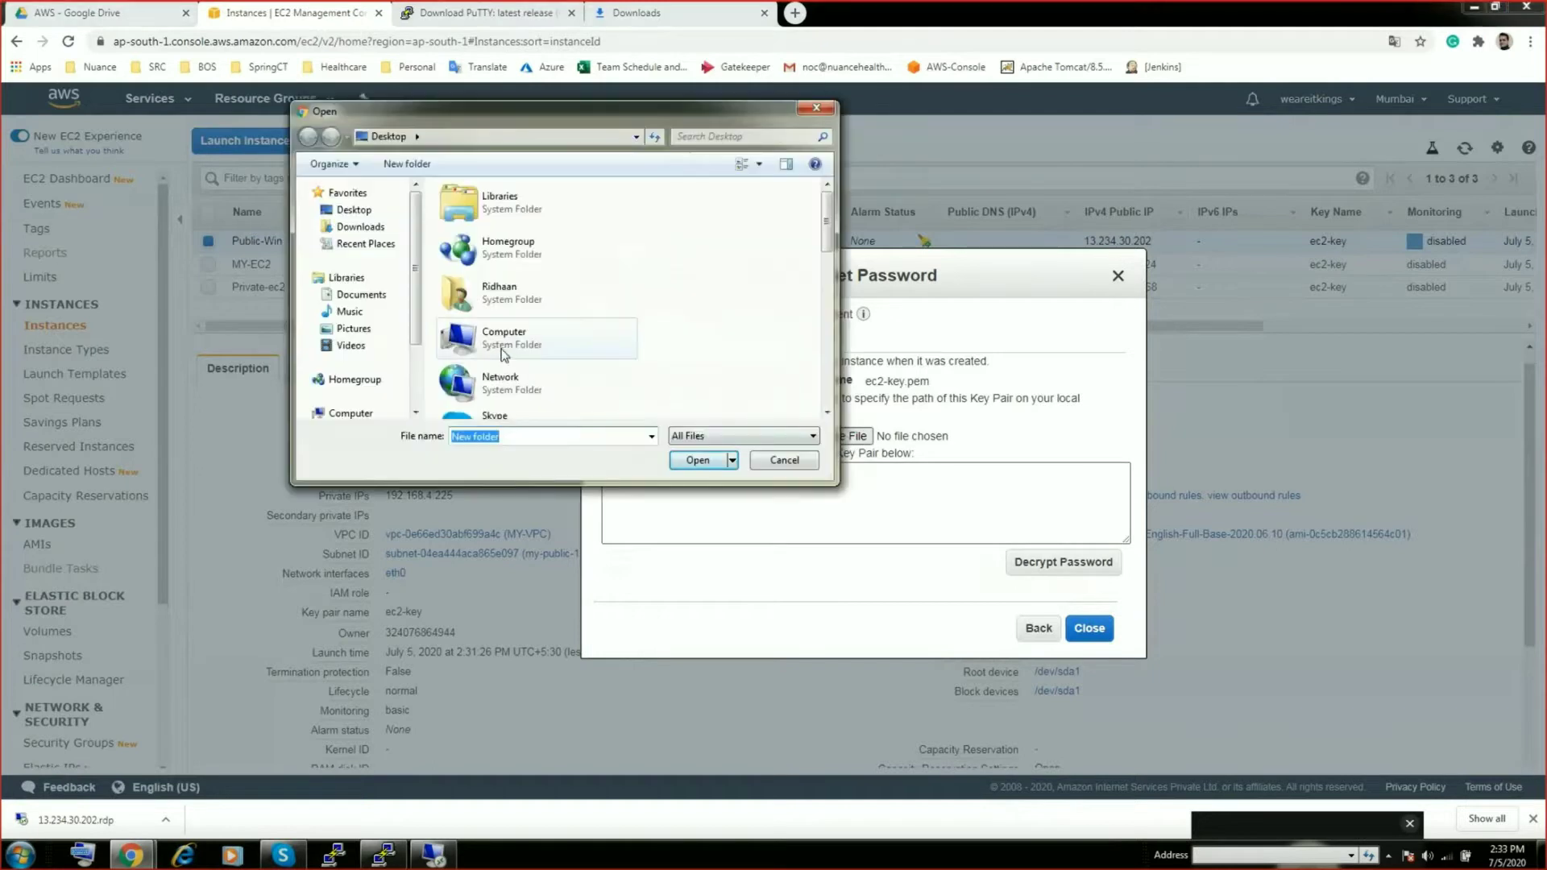
drag(830, 217, 844, 283)
click(519, 338)
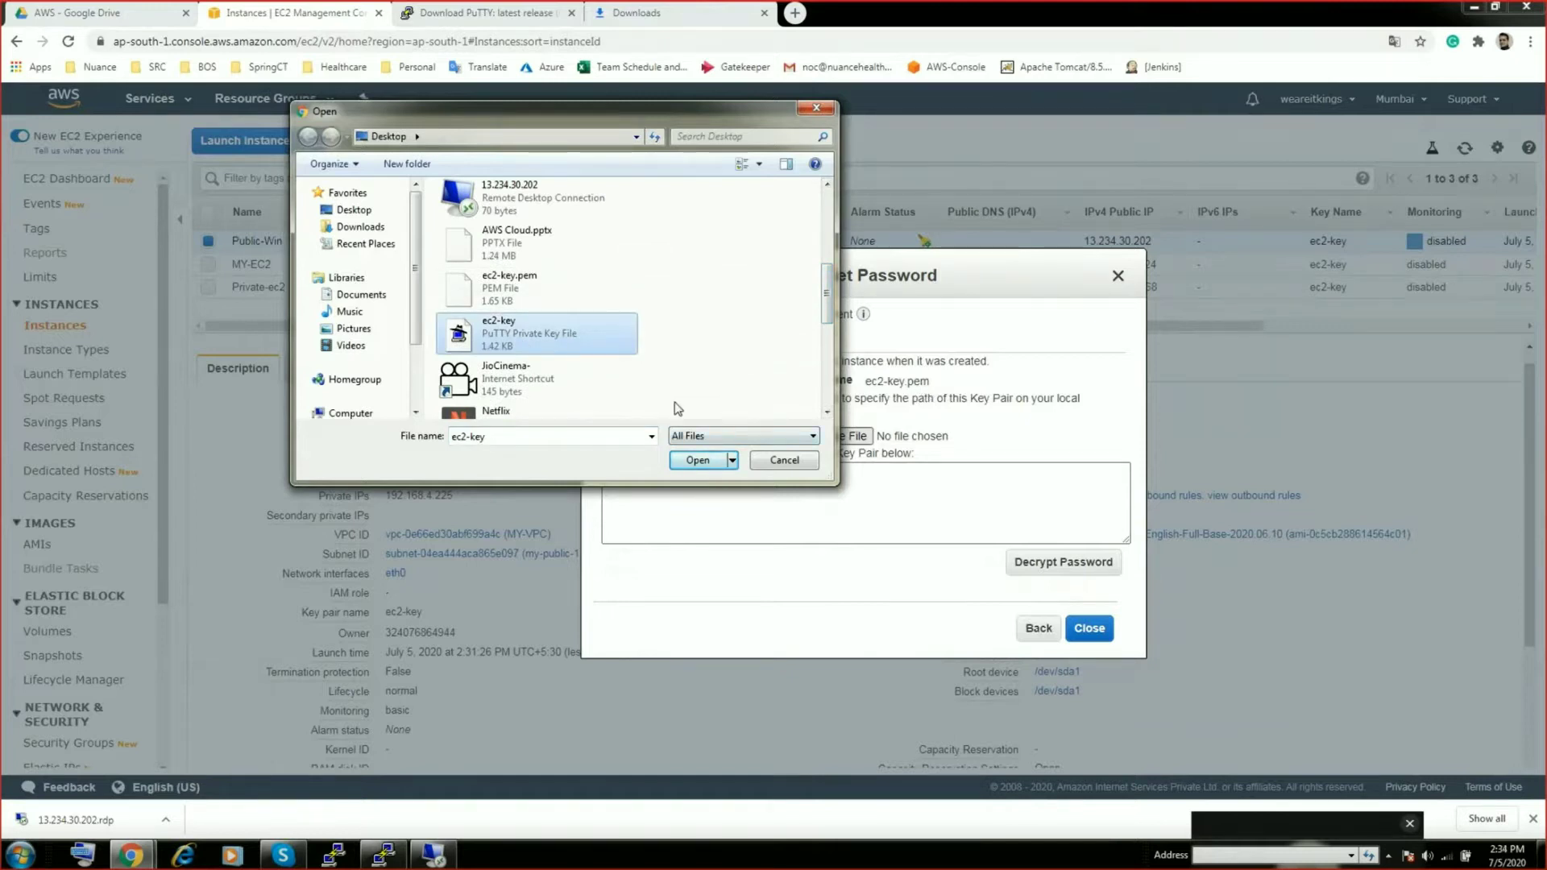
click(514, 290)
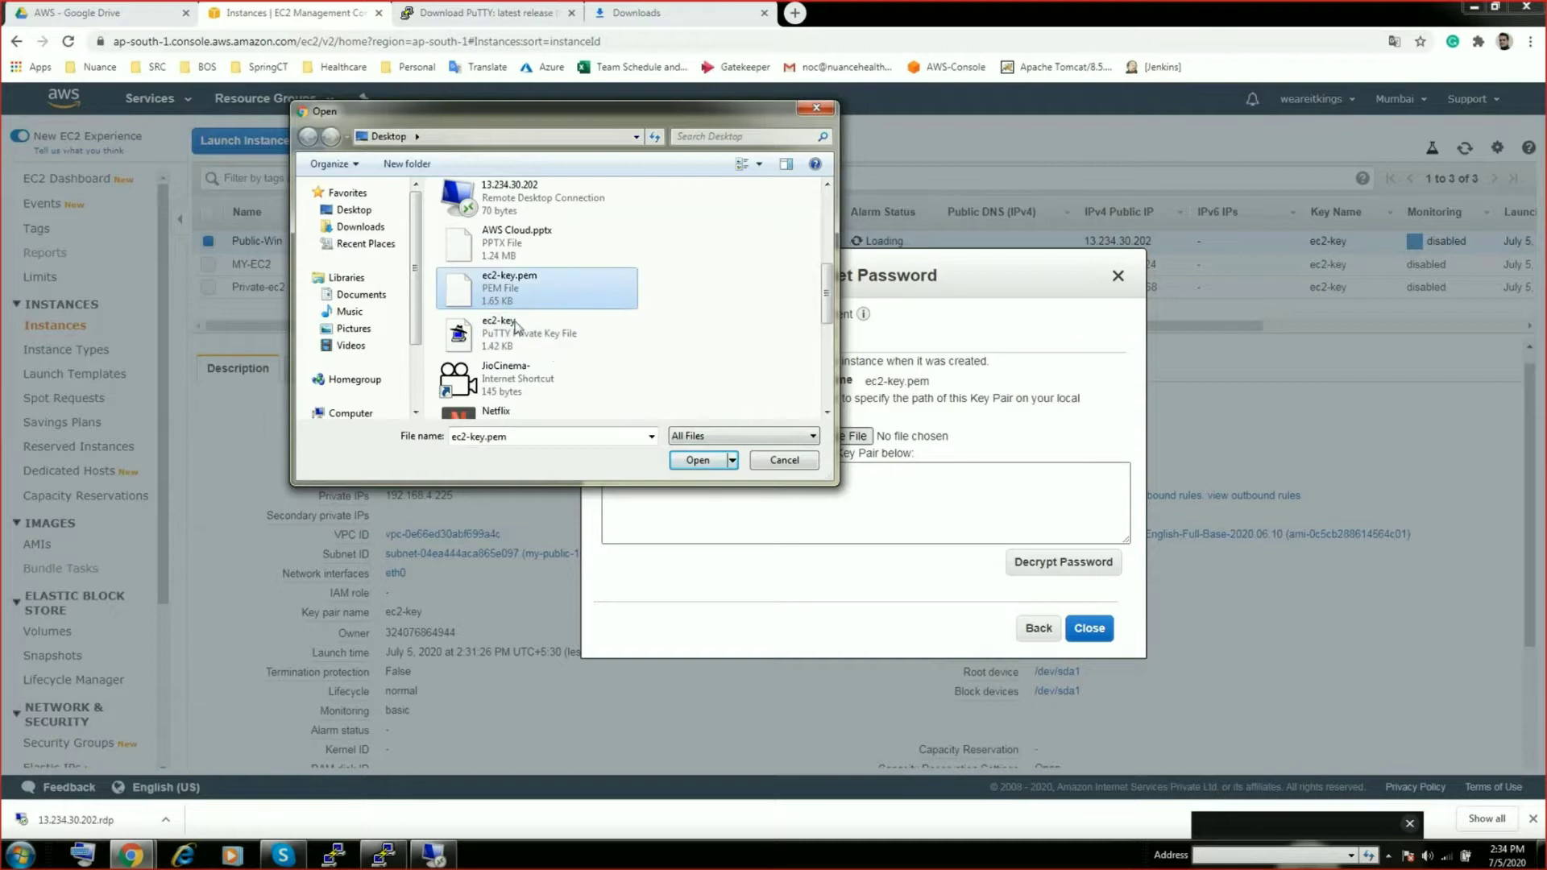
click(697, 460)
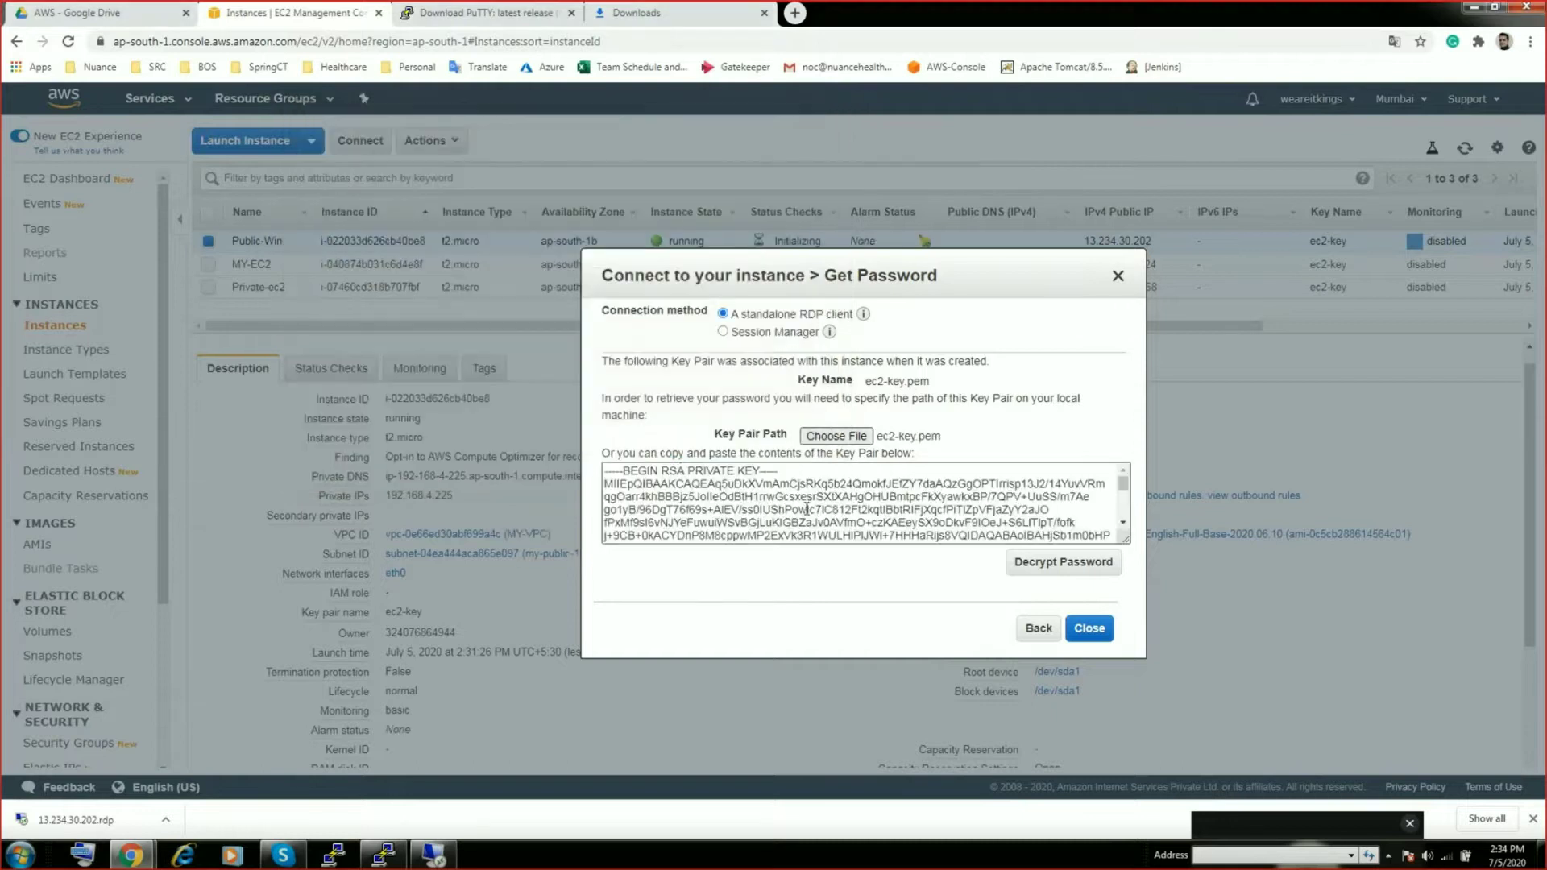
scroll(808, 503, down, 6)
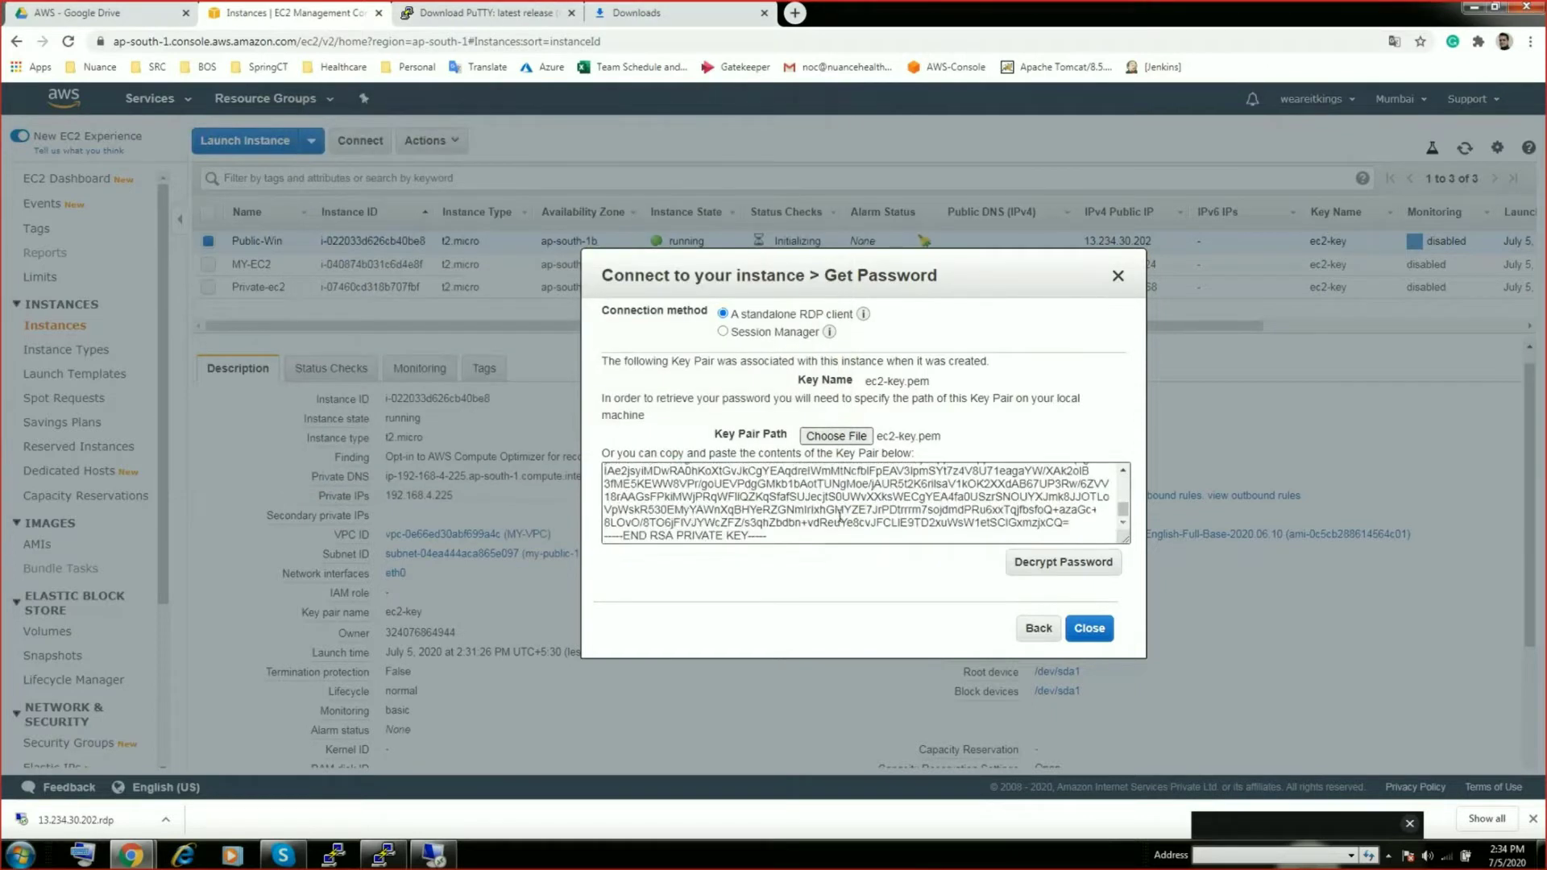
Decrypt the Windows password for Public-Win with the loaded ec2-key.pem key and copy the Administrator password
drag(786, 535, 580, 443)
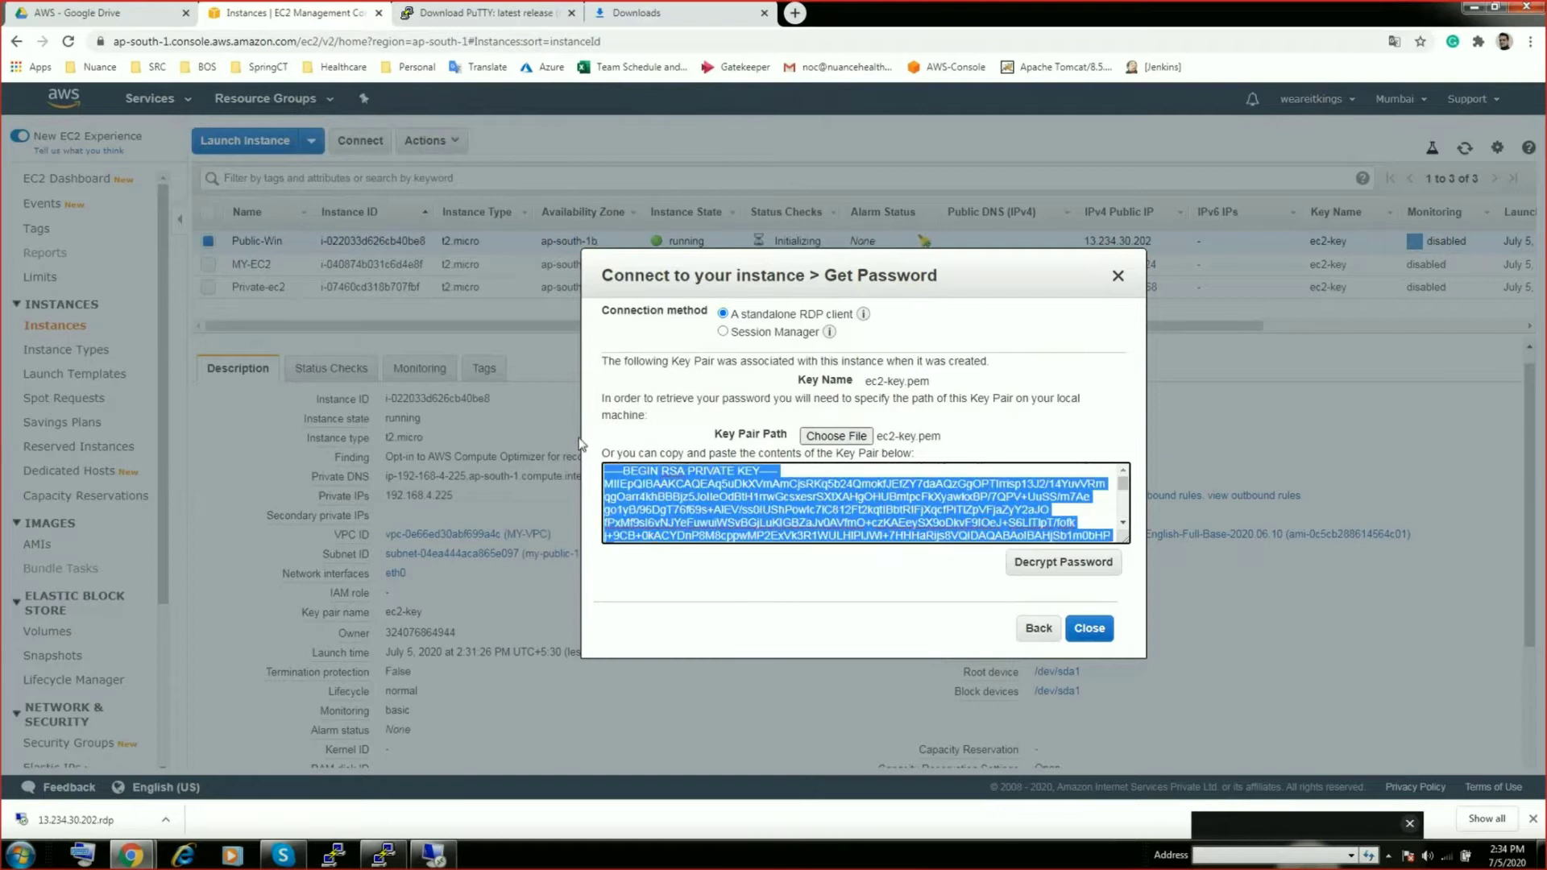
click(1039, 562)
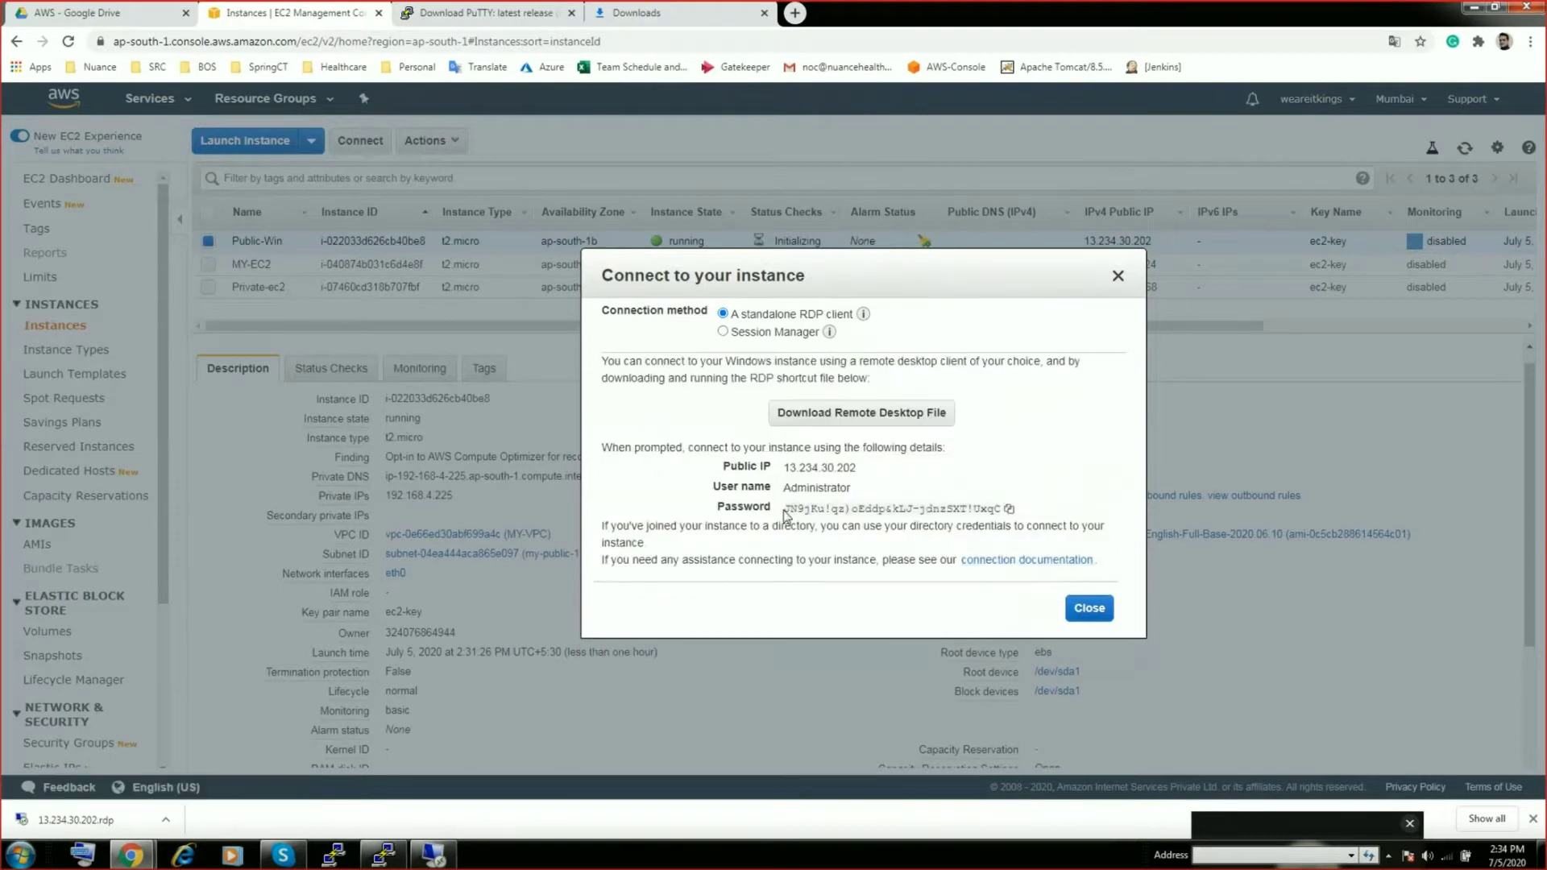
click(1009, 509)
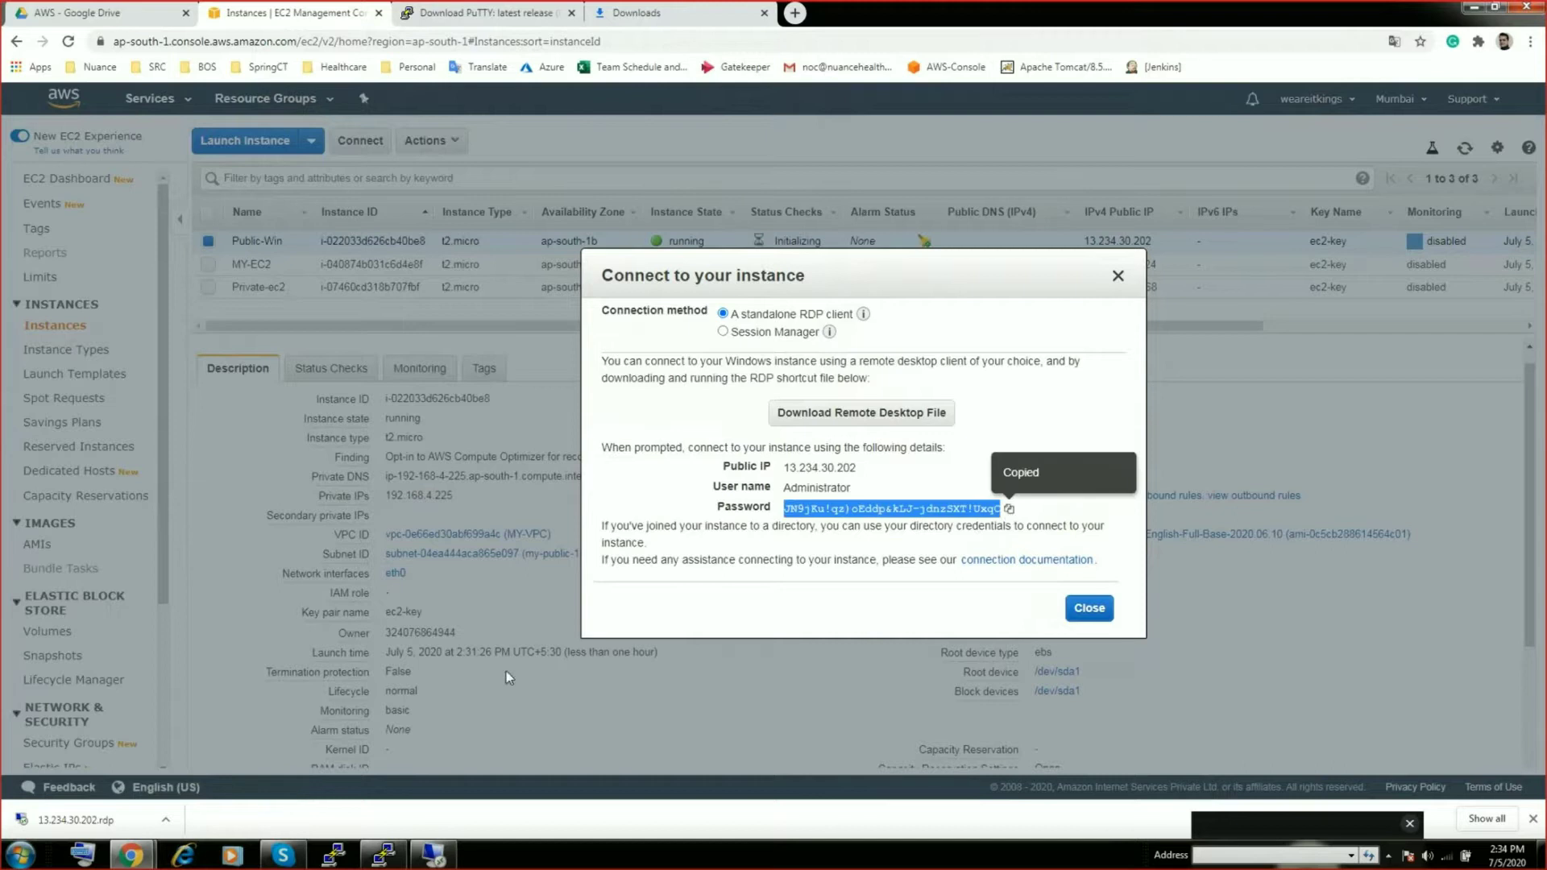
Enter the copied Administrator password for the Remote Desktop connection to 13.234.30.202 and accept the certificate warning to log on
key(ctrl+v)
click(838, 510)
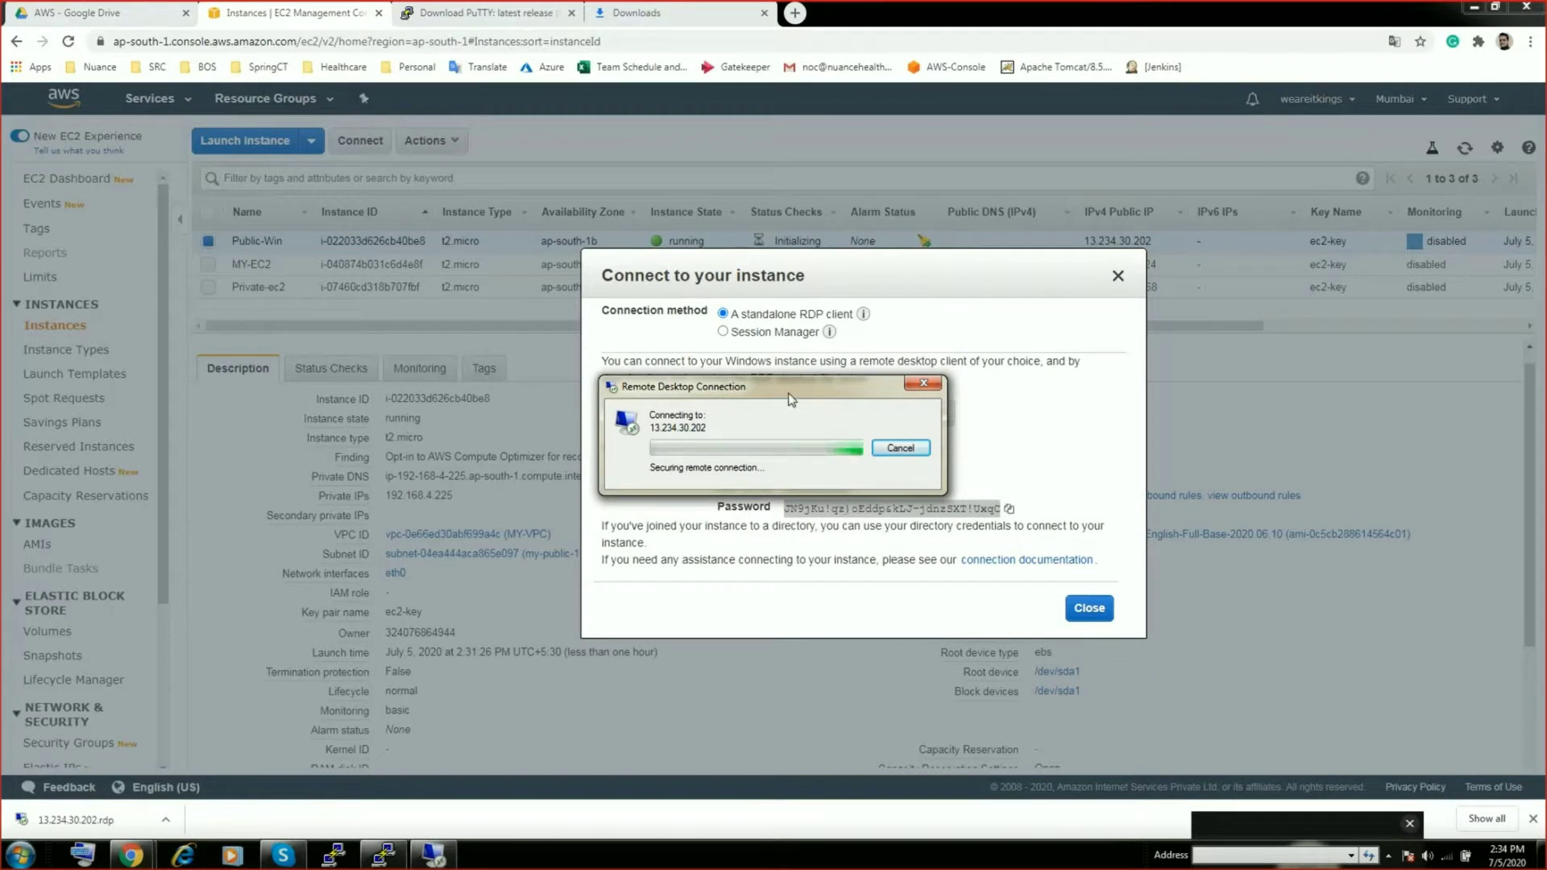
drag(792, 395, 855, 286)
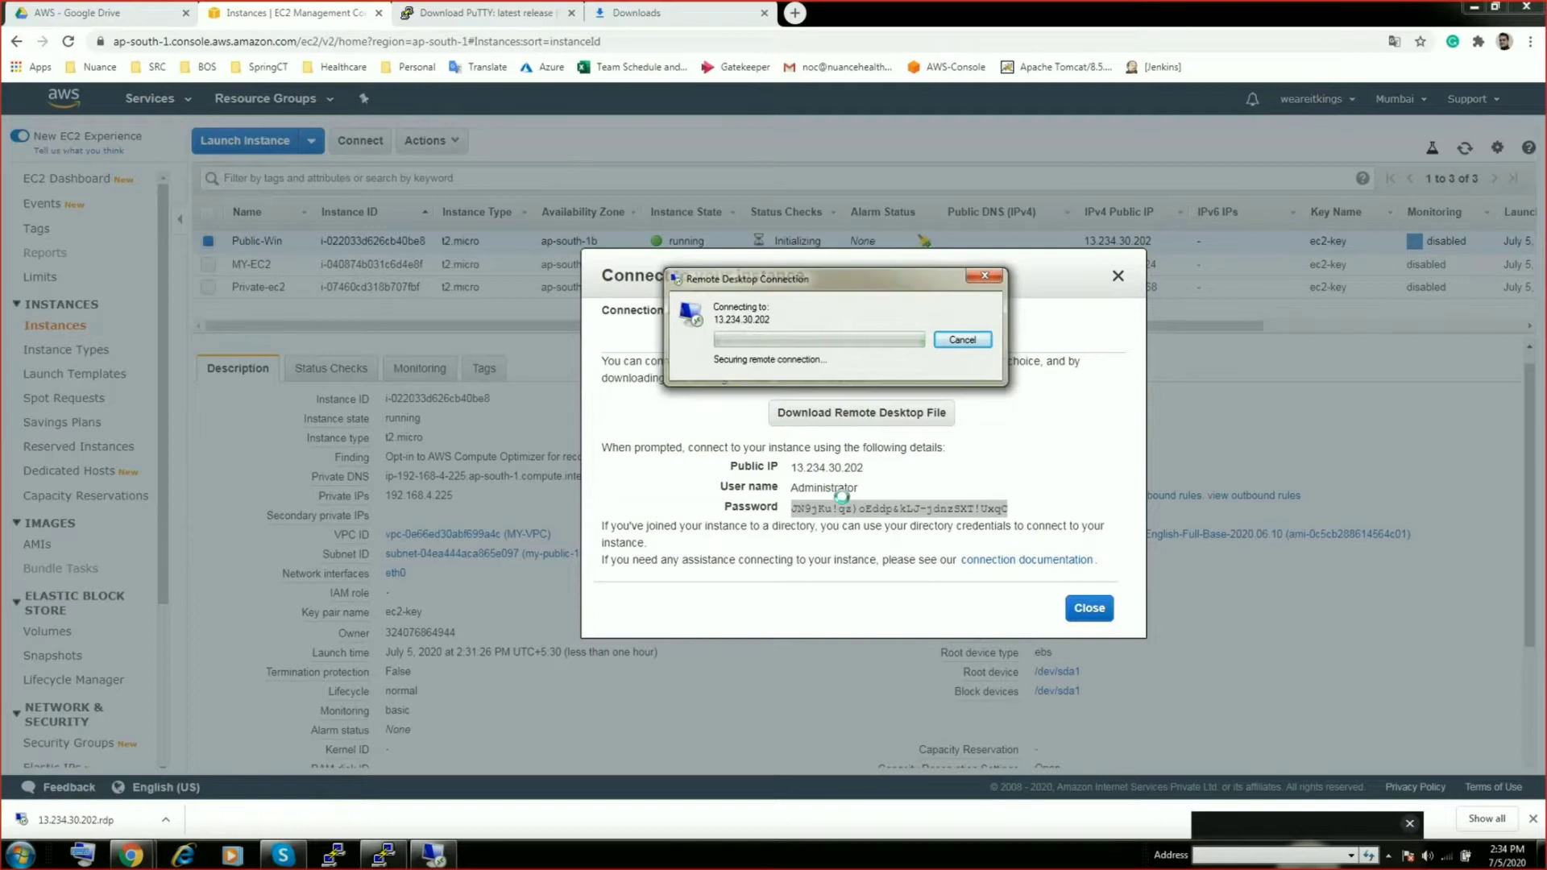
click(815, 557)
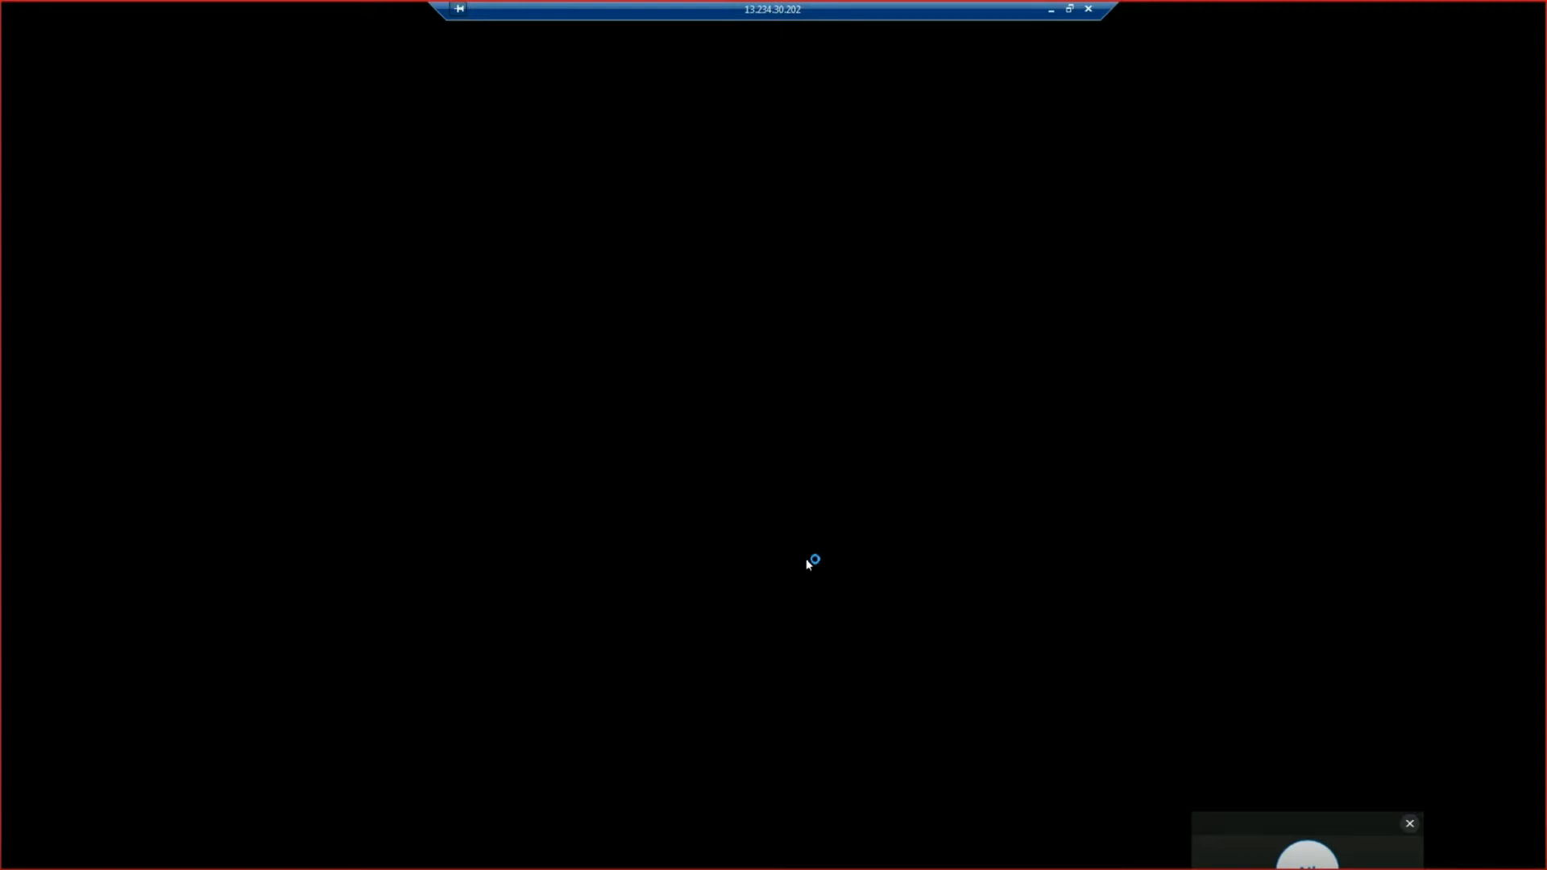
Decline making the server discoverable on Network 2 and refresh the remote desktop twice
click(1409, 823)
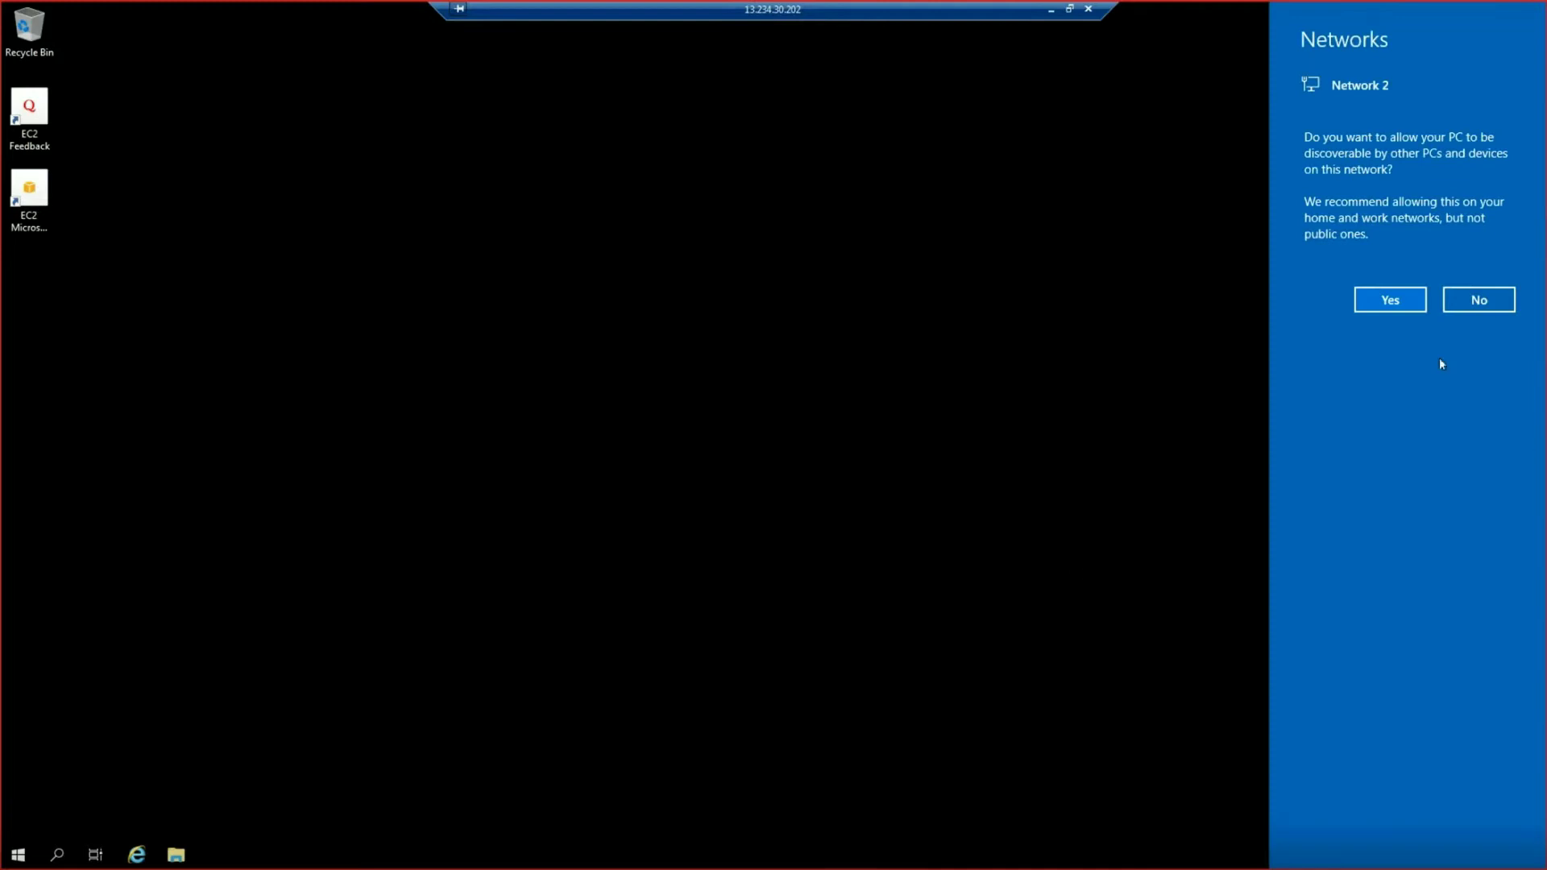
click(1474, 300)
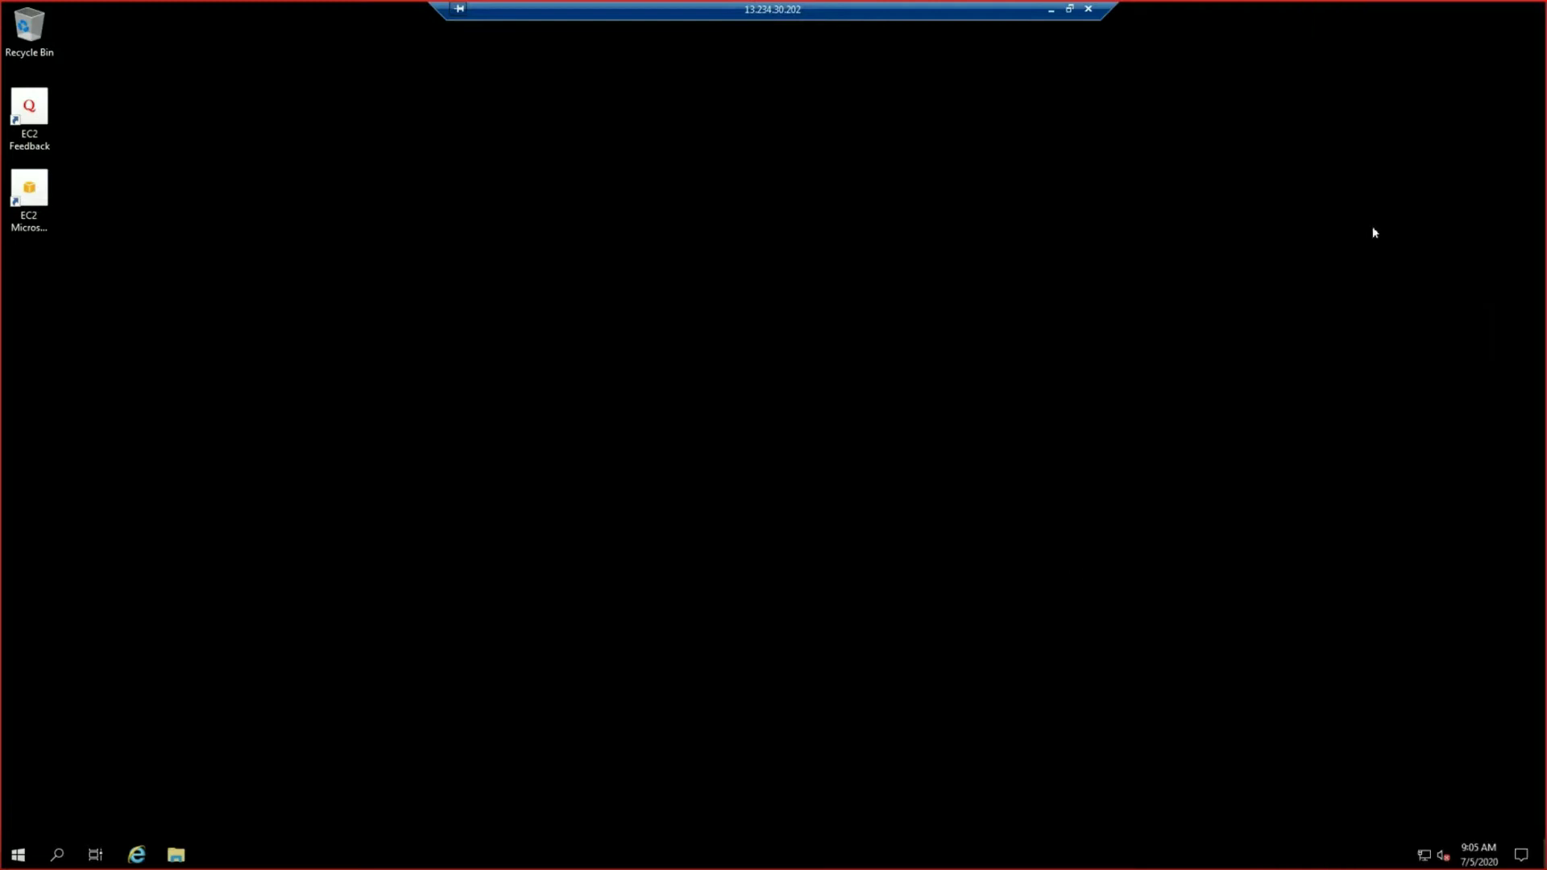
right_click(488, 249)
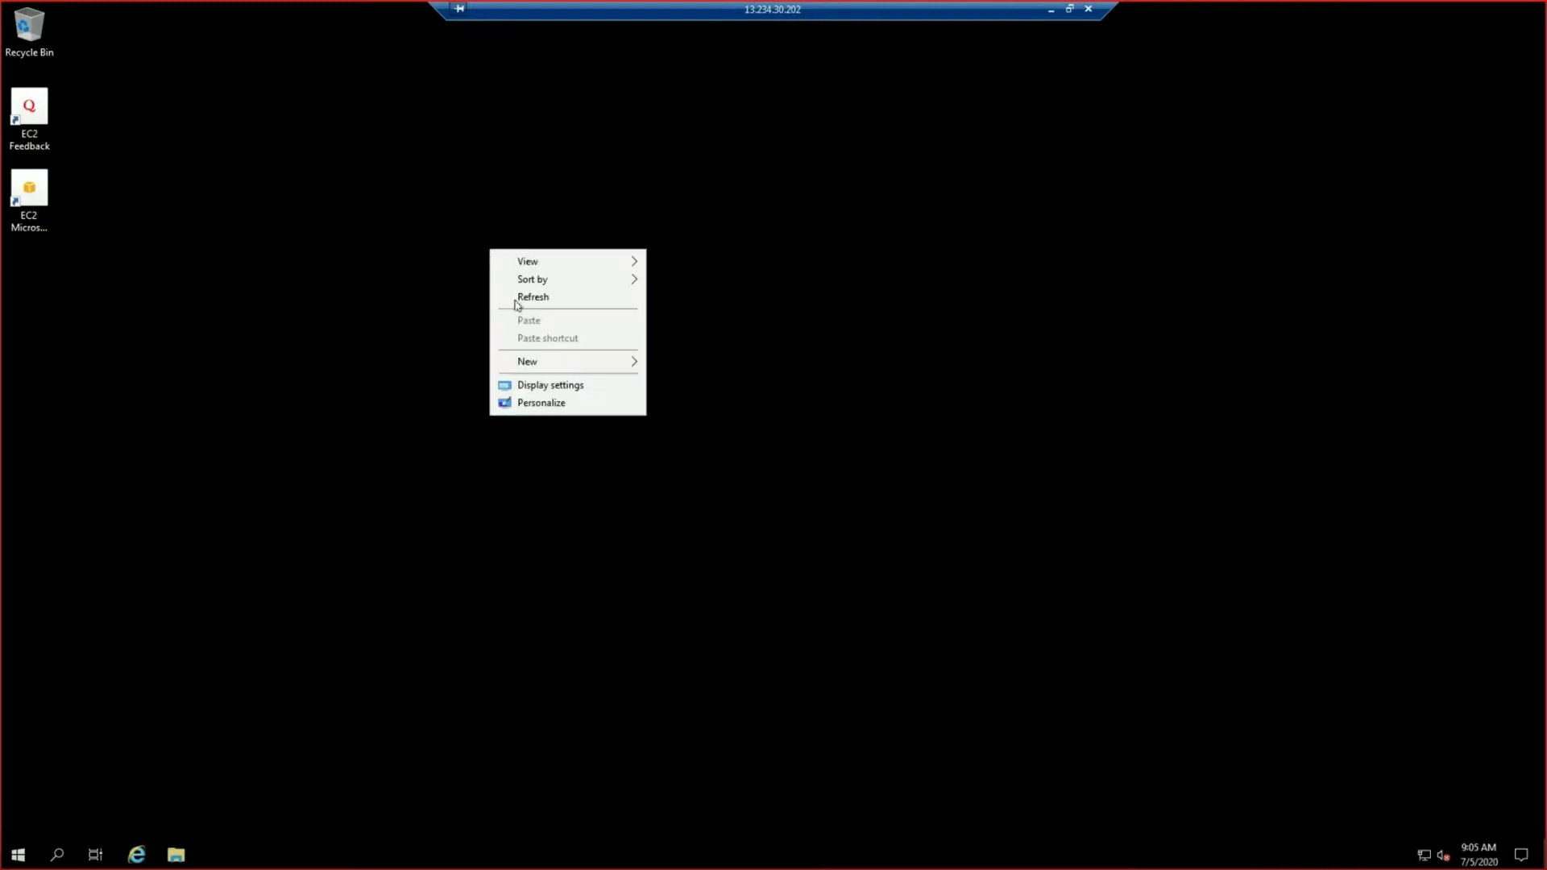
click(516, 302)
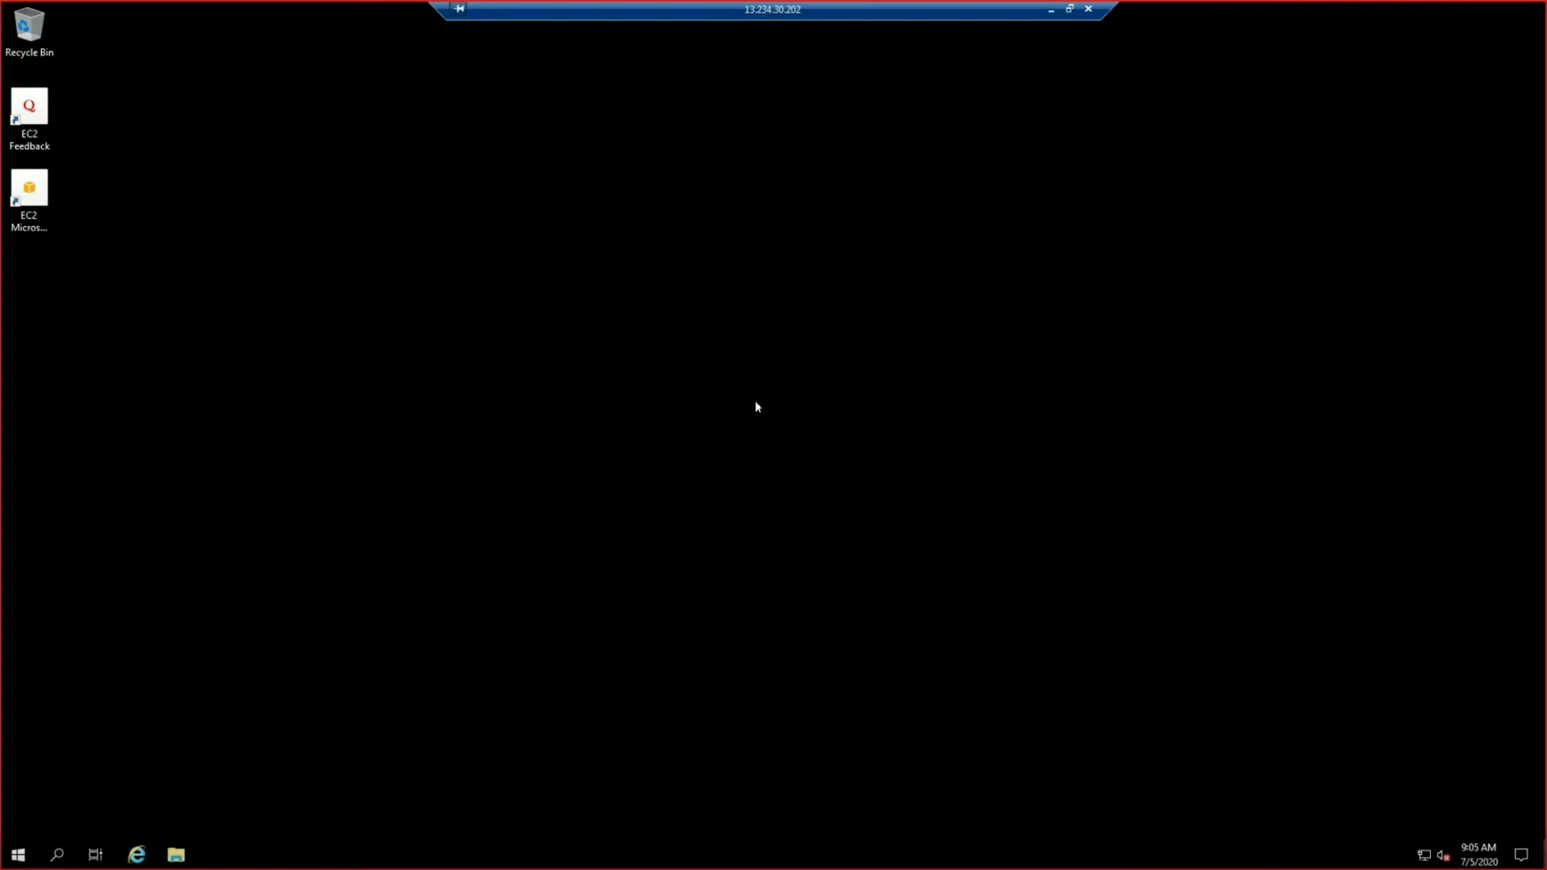
right_click(396, 312)
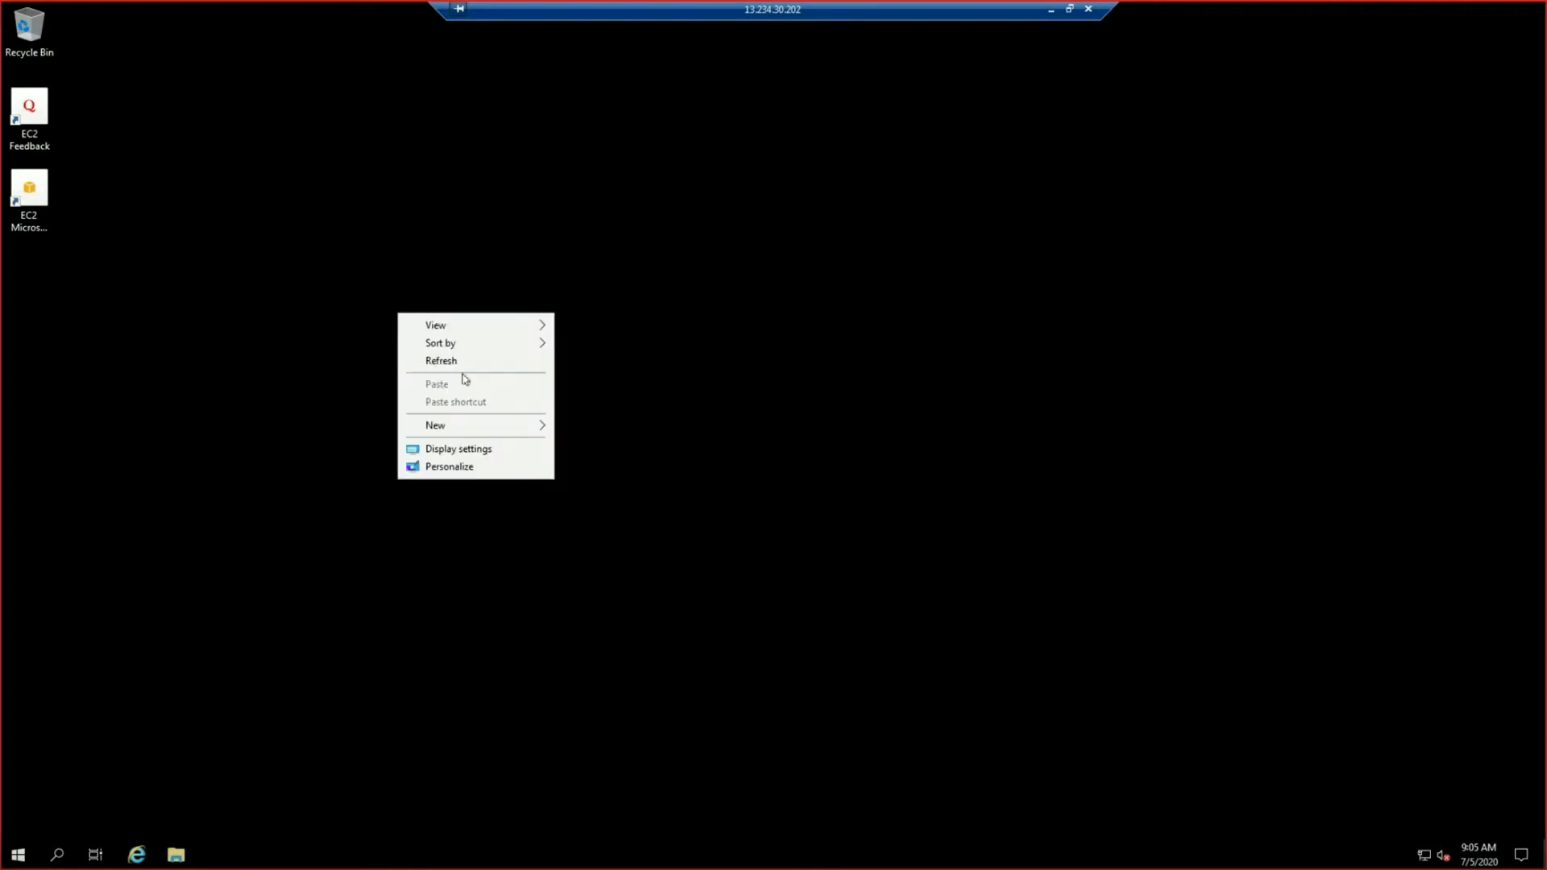
click(445, 360)
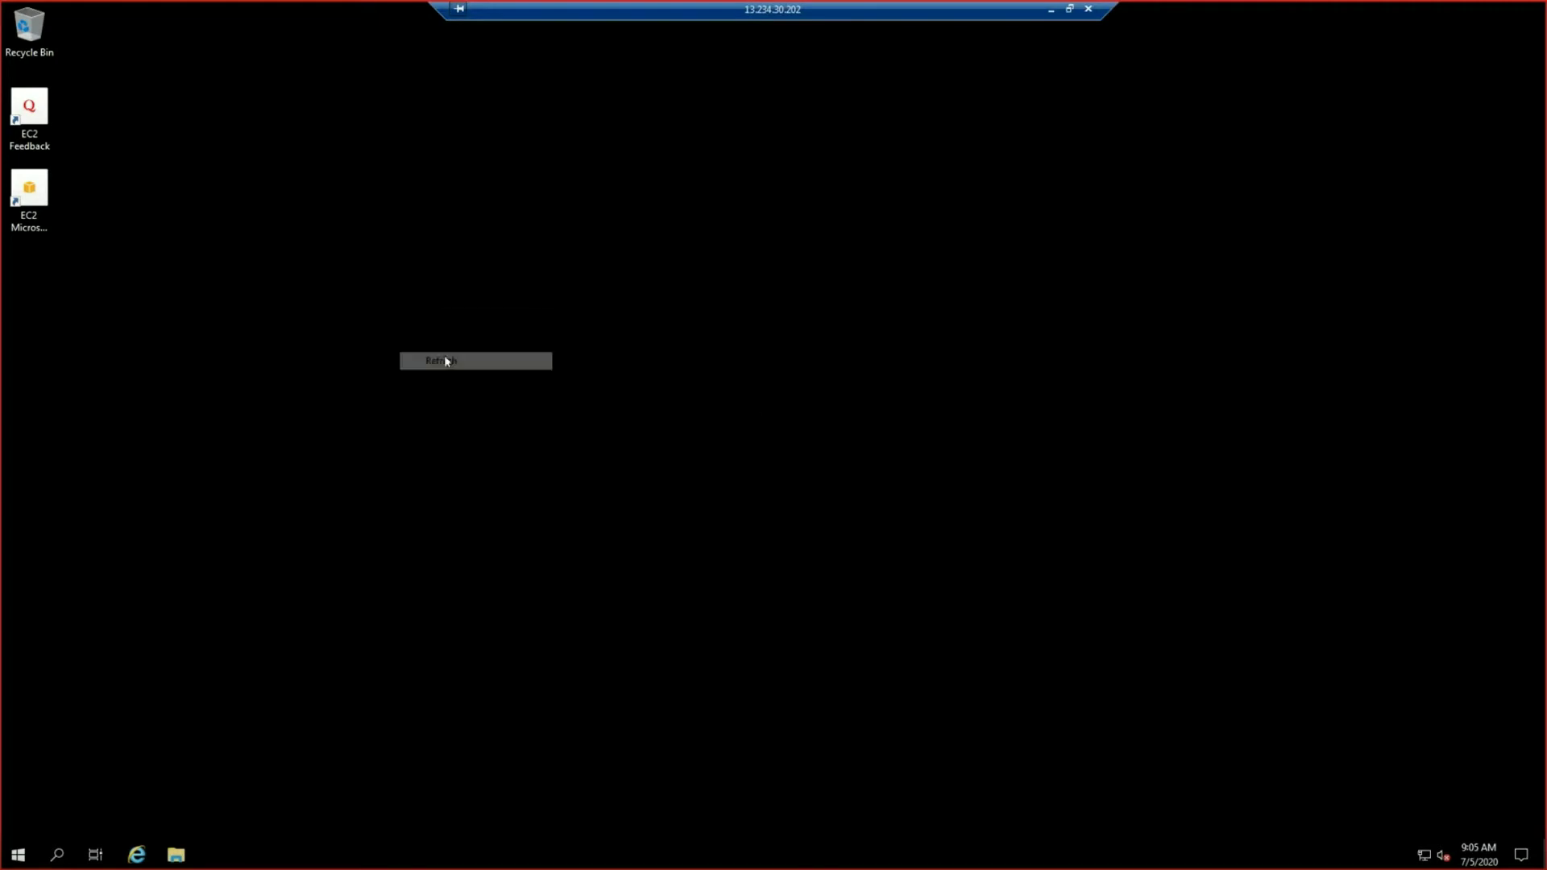
Try to refresh the remote desktop again and switch the session to a window and back to full screen
right_click(518, 150)
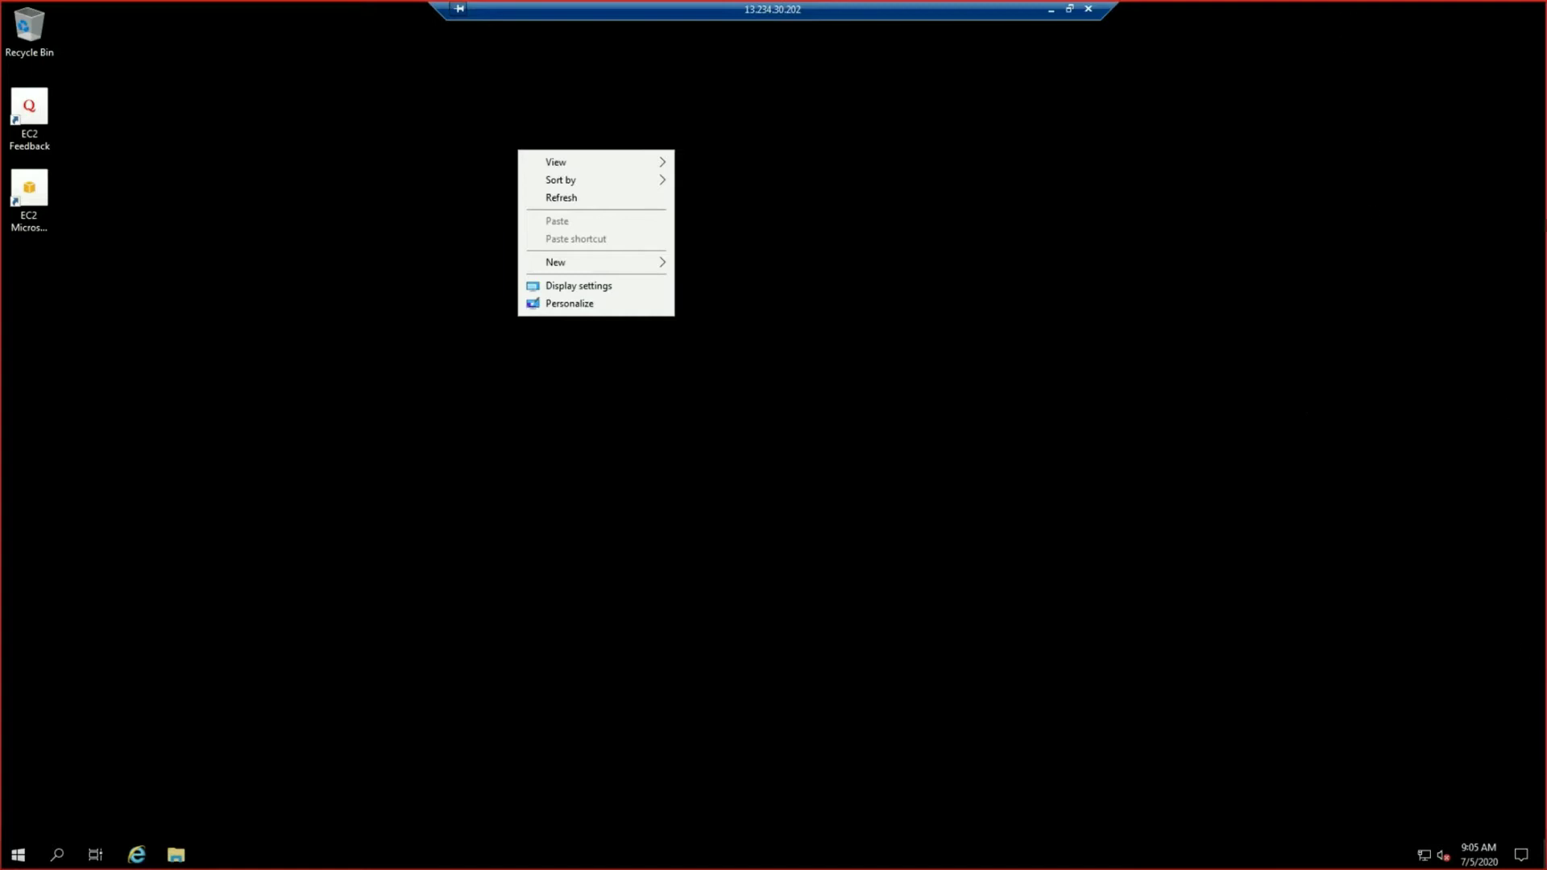
key(Down)
key(Down)
key(Down)
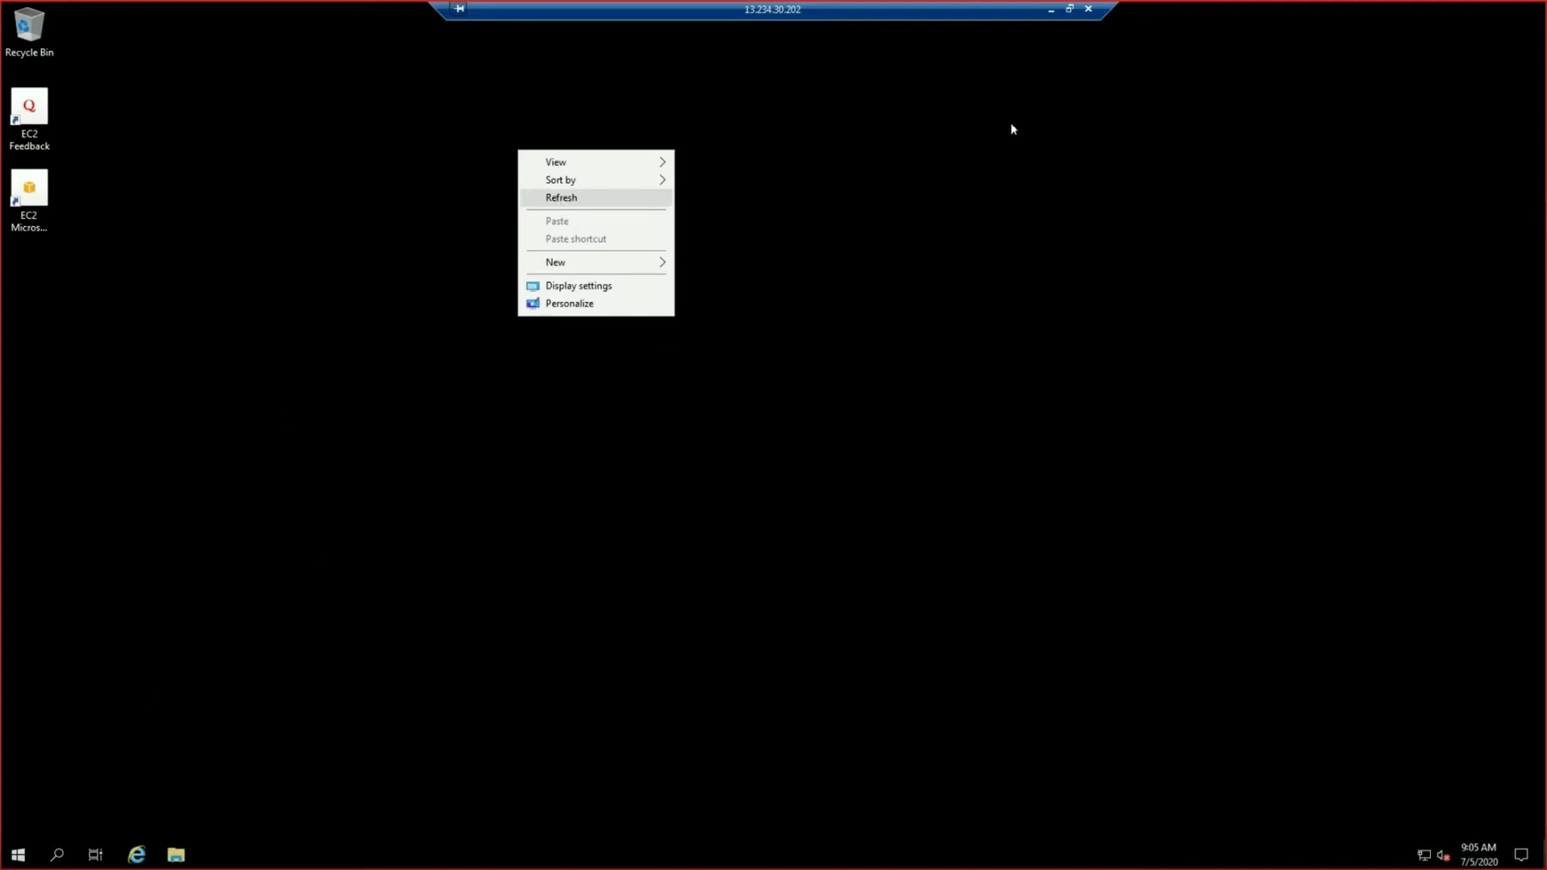
click(1070, 10)
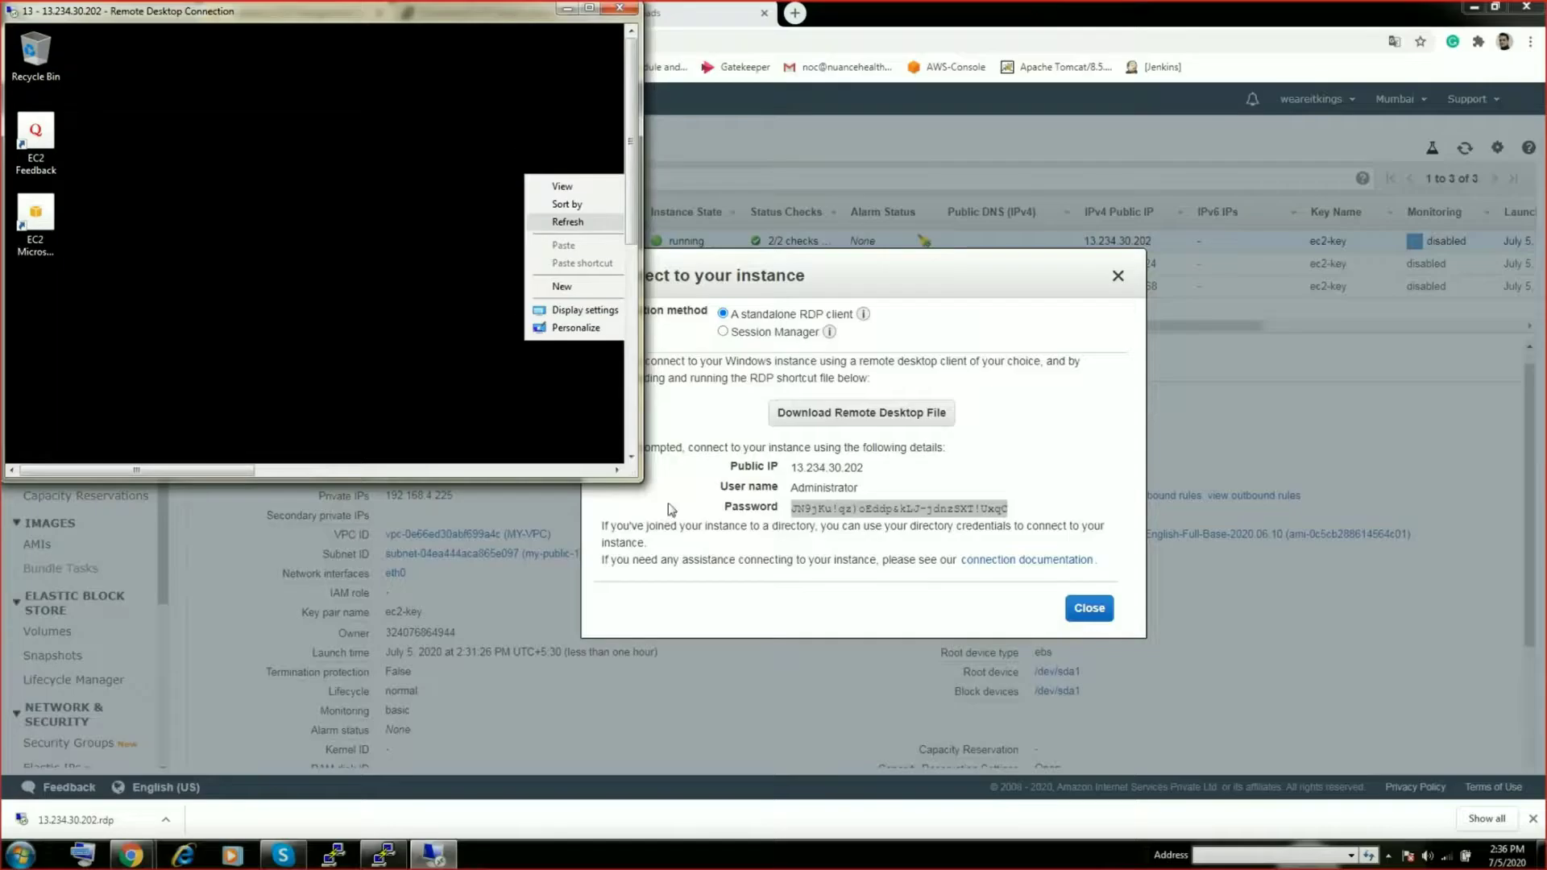
drag(333, 13, 761, 152)
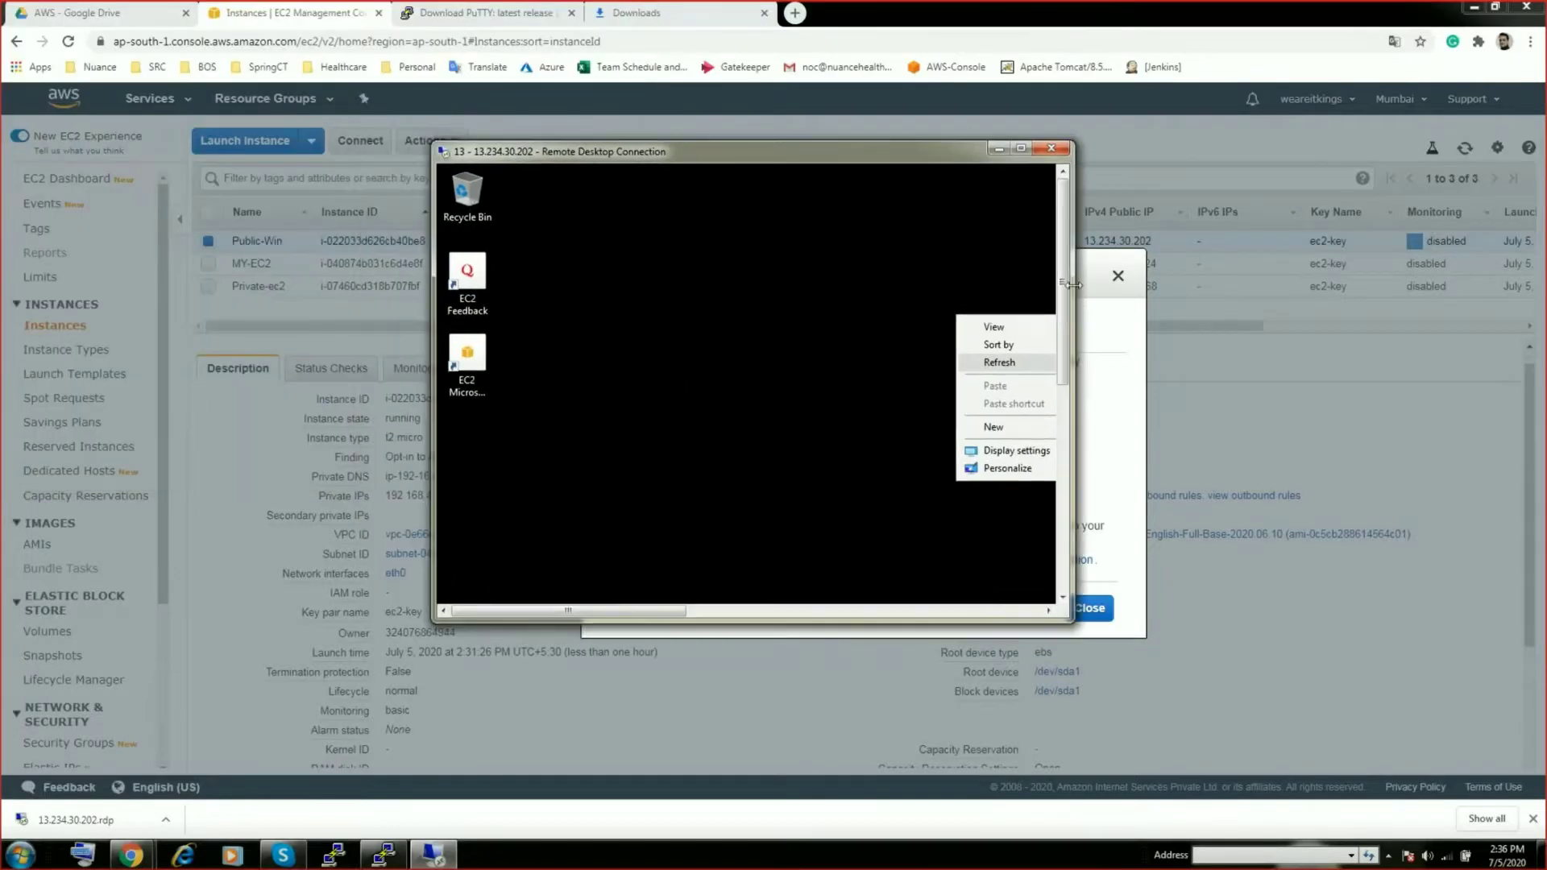
click(1020, 149)
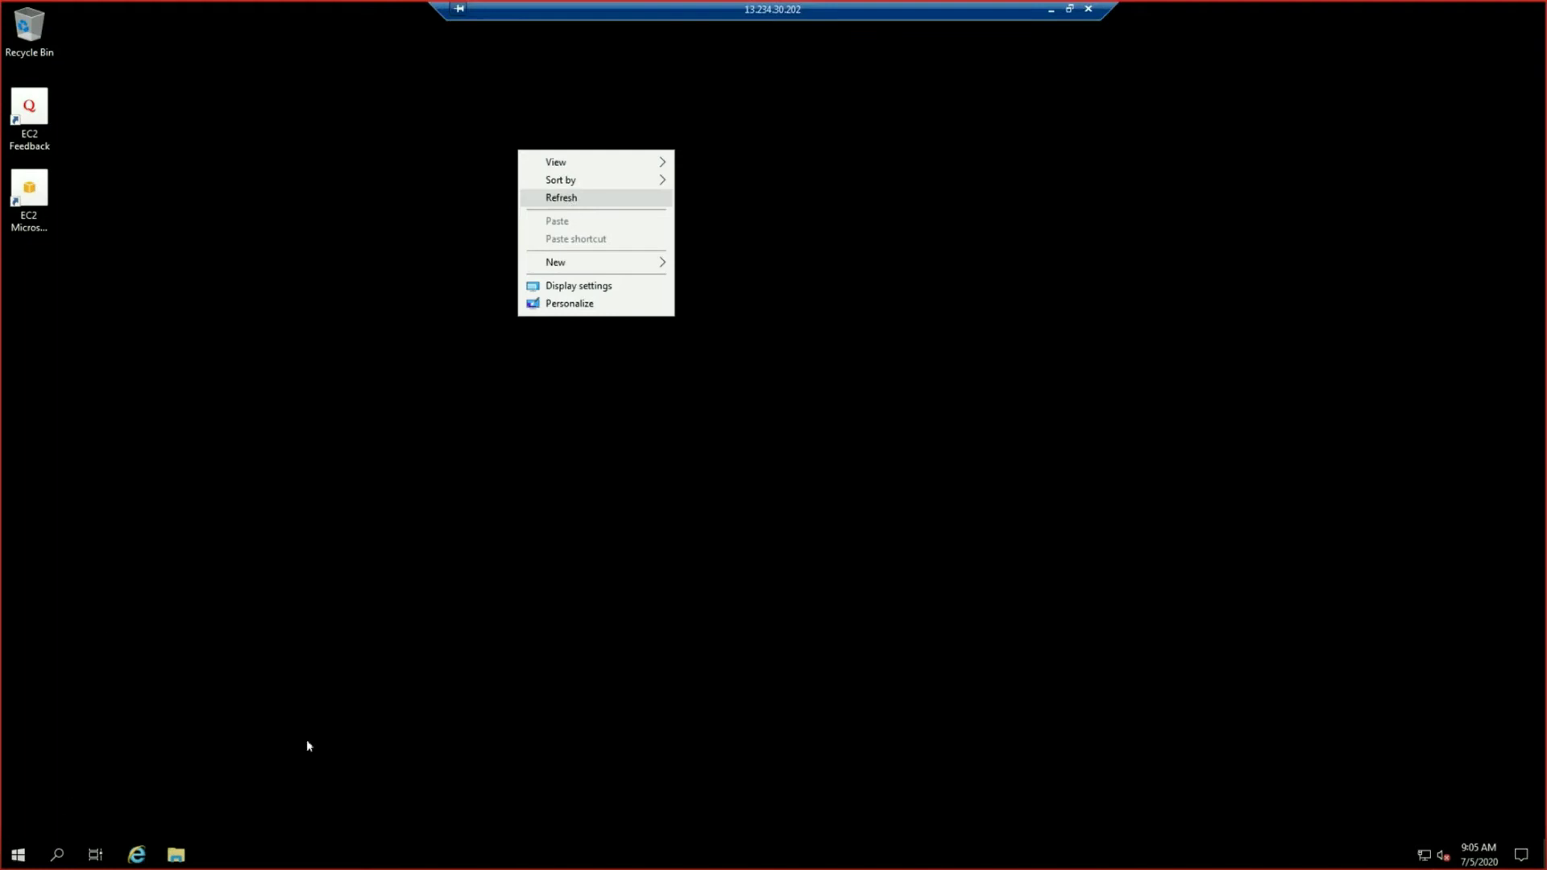
Minimize and restore the Remote Desktop session to 13.234.30.202, and close it
click(1051, 11)
click(232, 857)
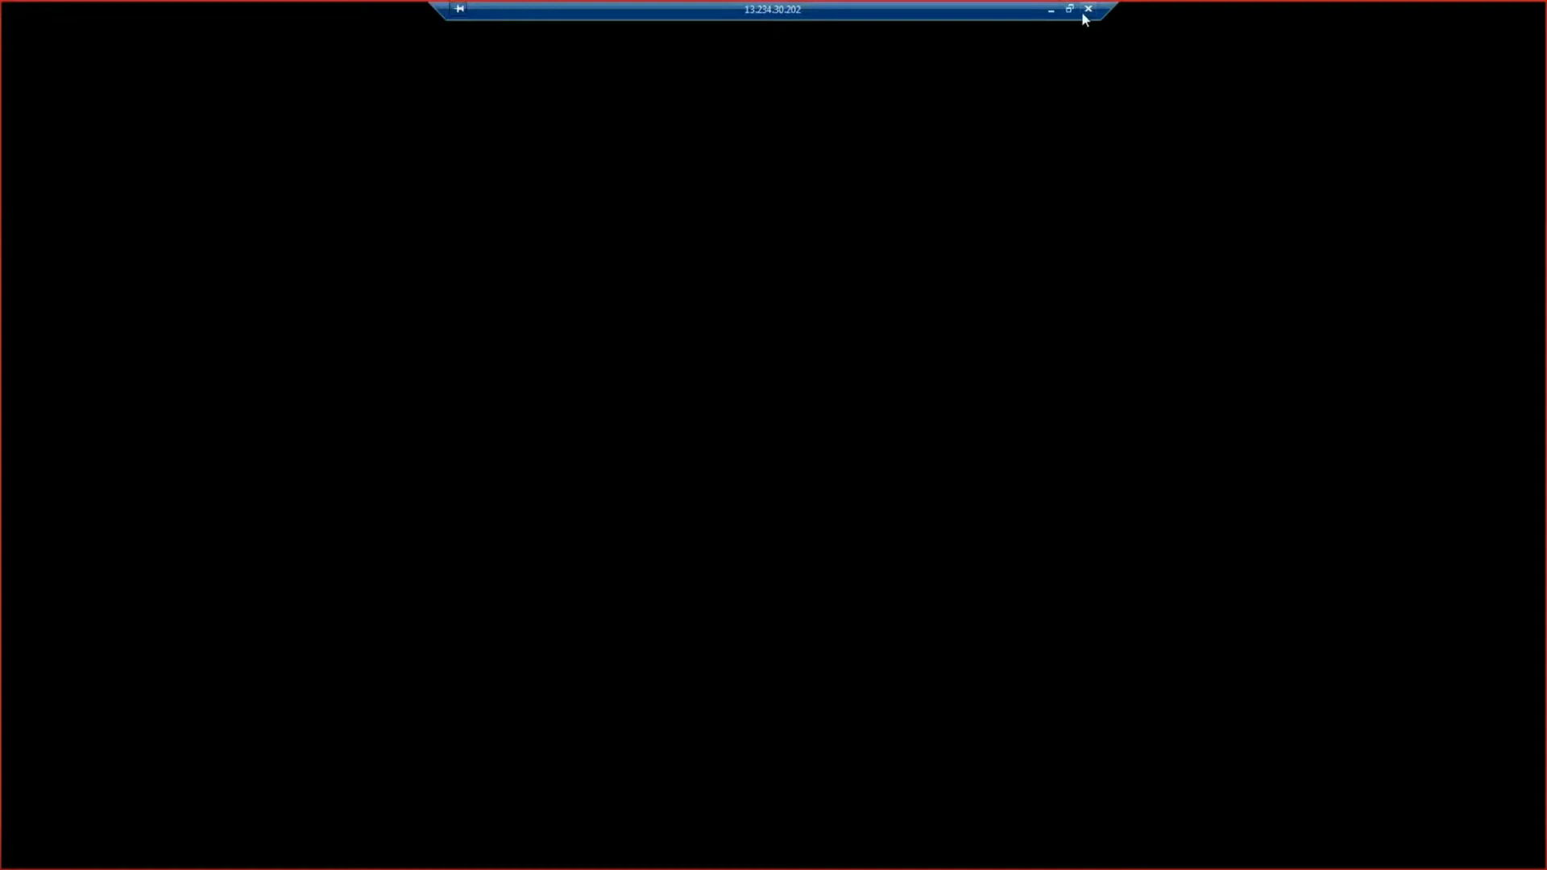
click(1089, 11)
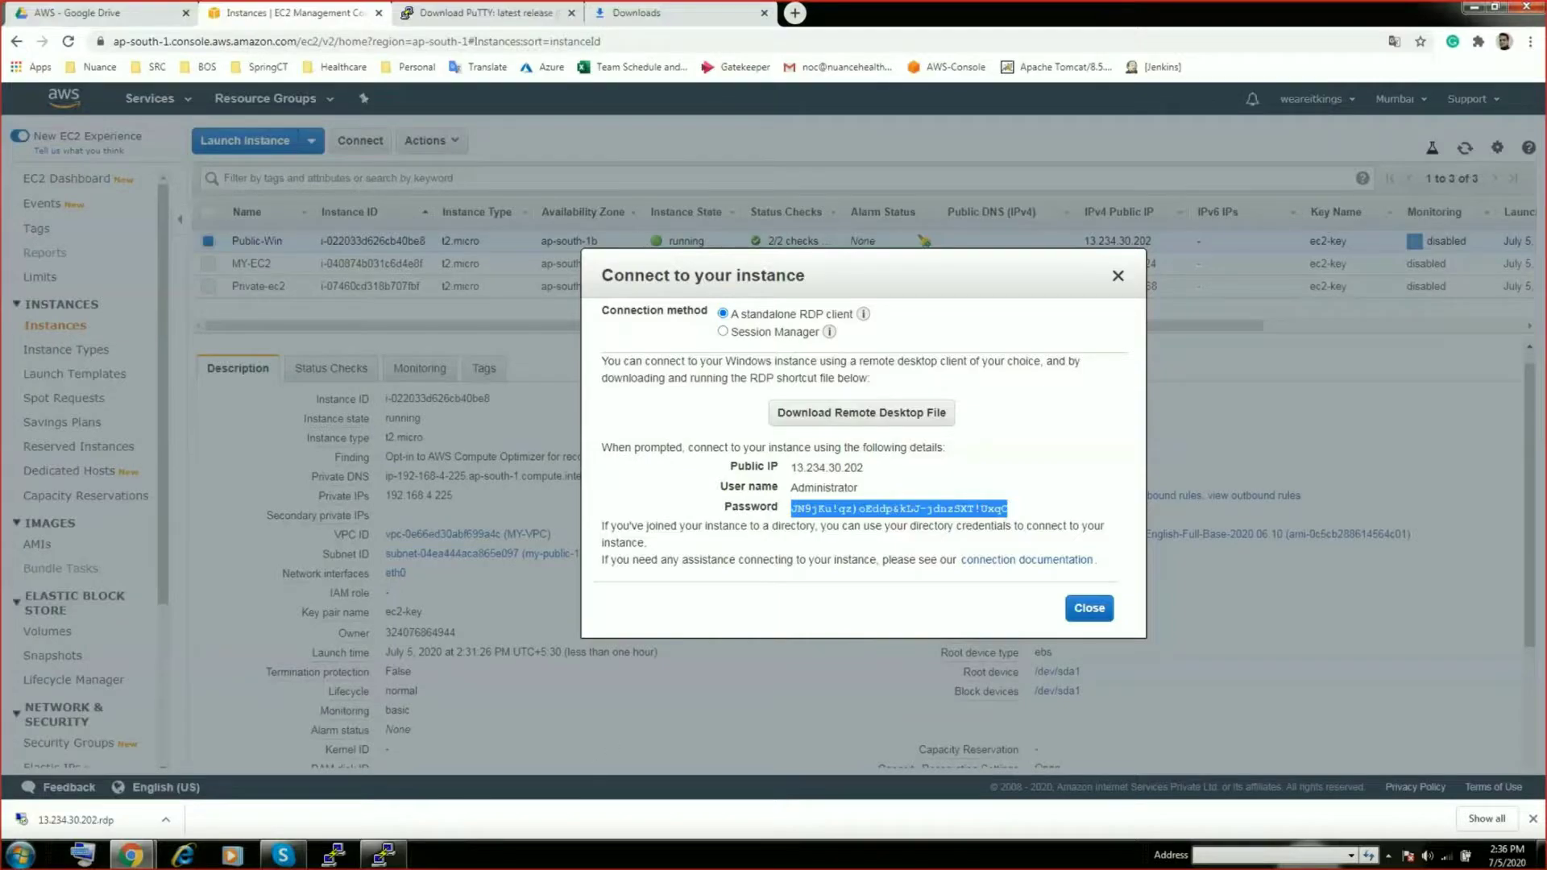
Reconnect using the 13.234.30.202 desktop file, enter the Administrator password and accept the certificate warning
click(1471, 7)
double_click(1136, 282)
click(856, 514)
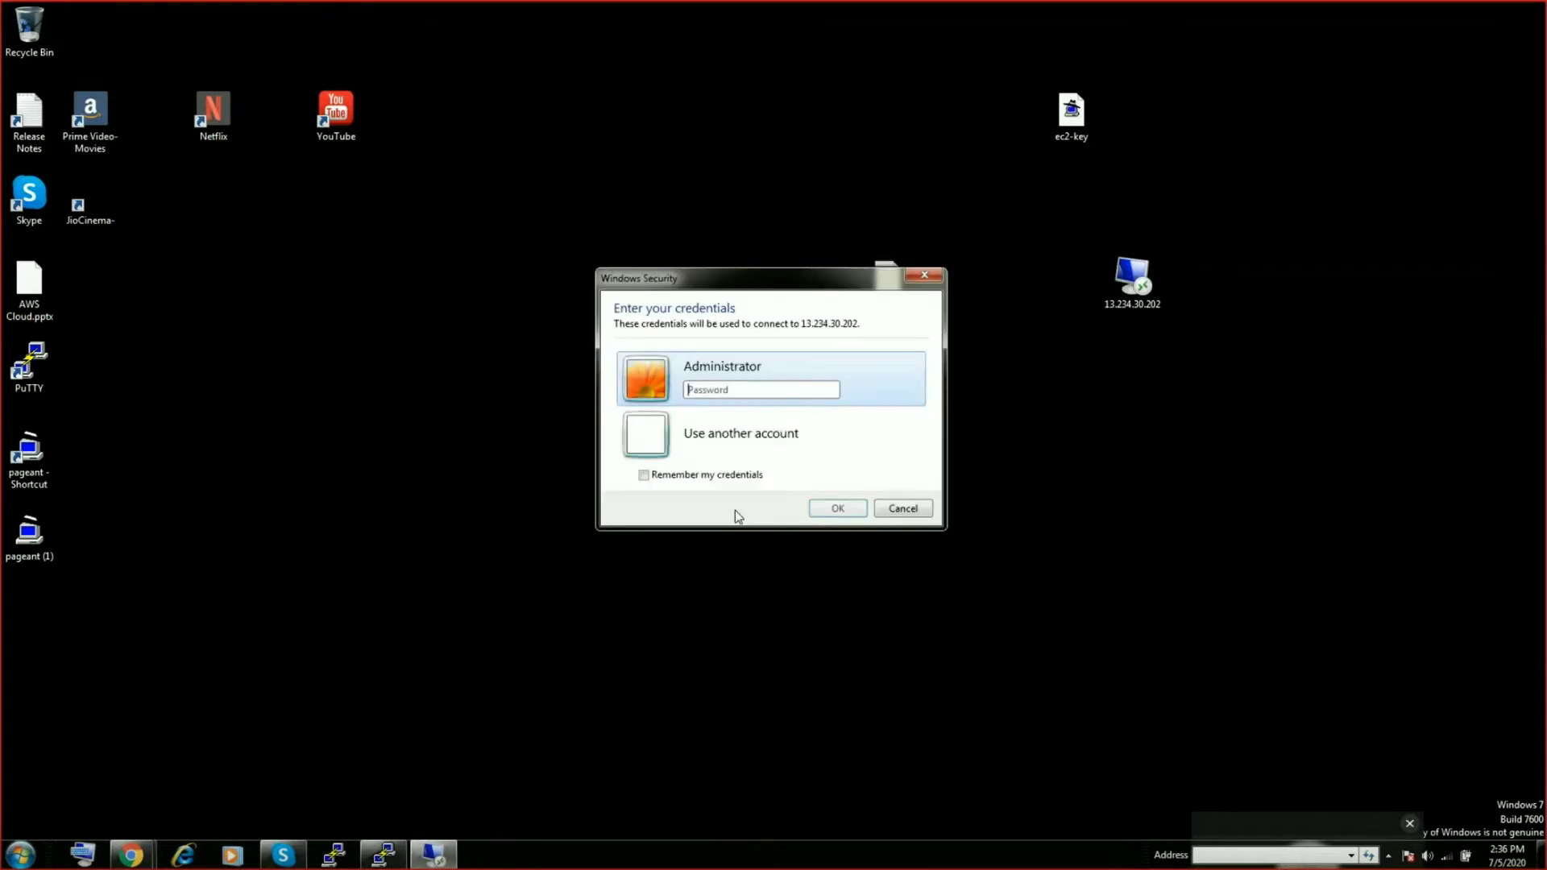
key(ctrl+v)
click(834, 508)
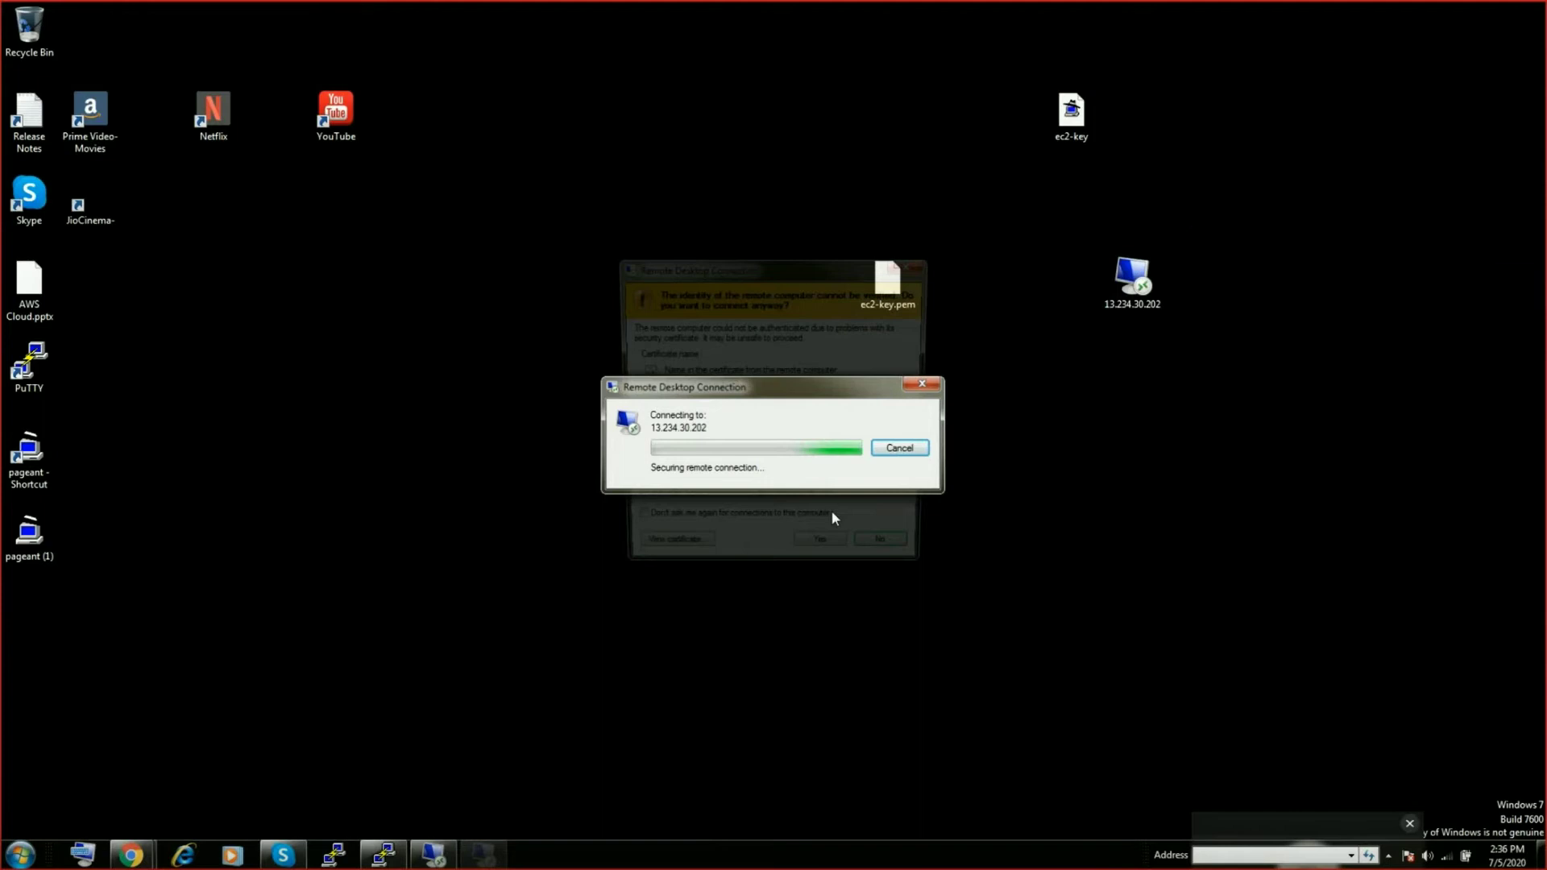
click(824, 559)
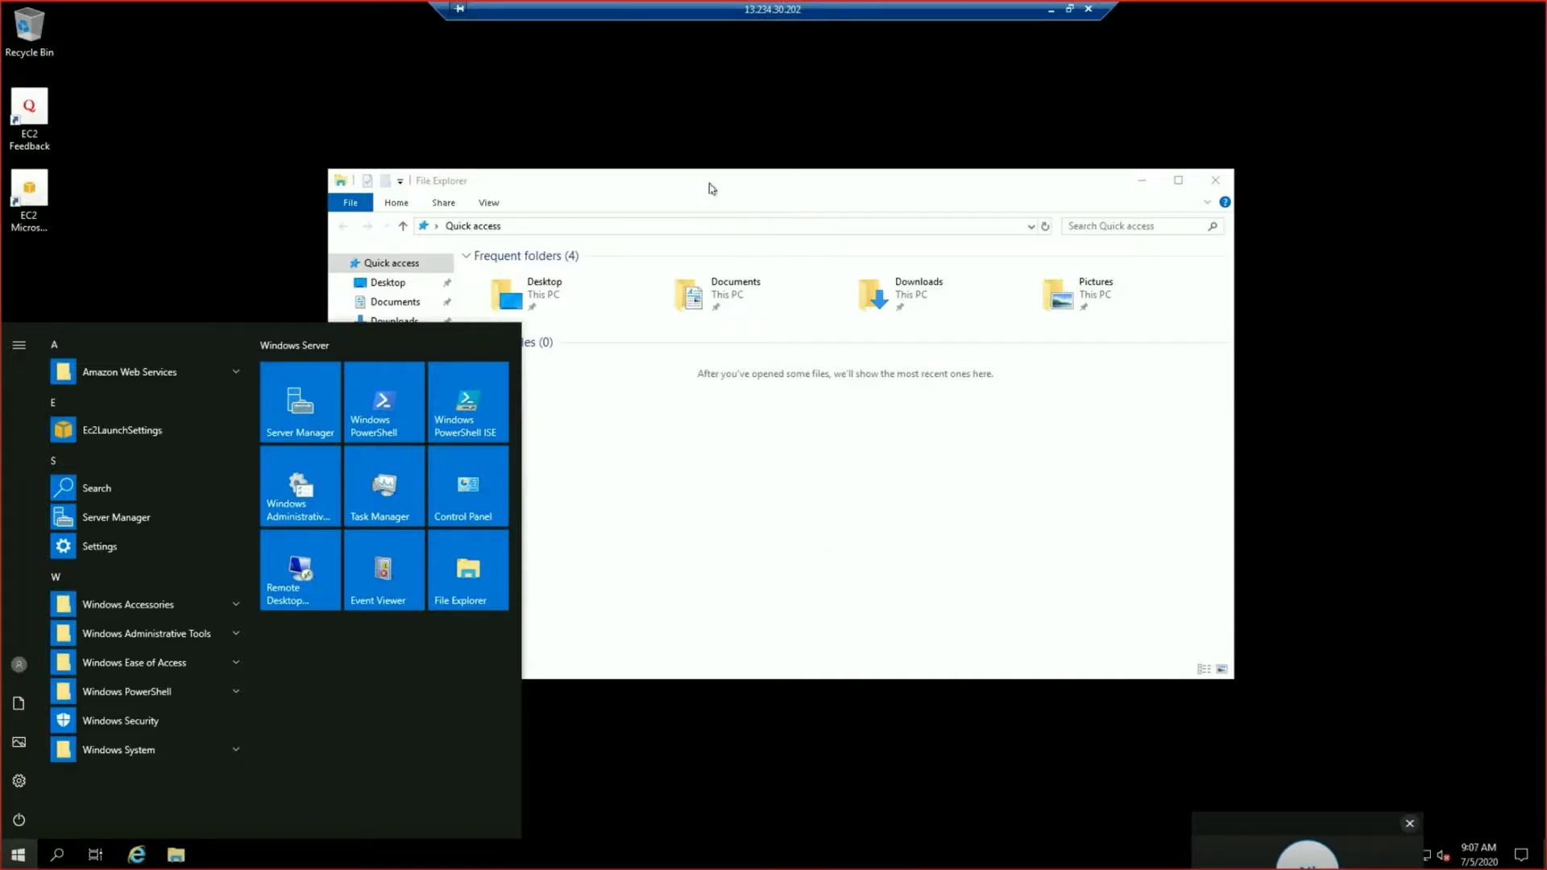
Examine the server's This PC properties for the Windows edition, processor and memory, and close the System and File Explorer windows
drag(715, 180, 645, 127)
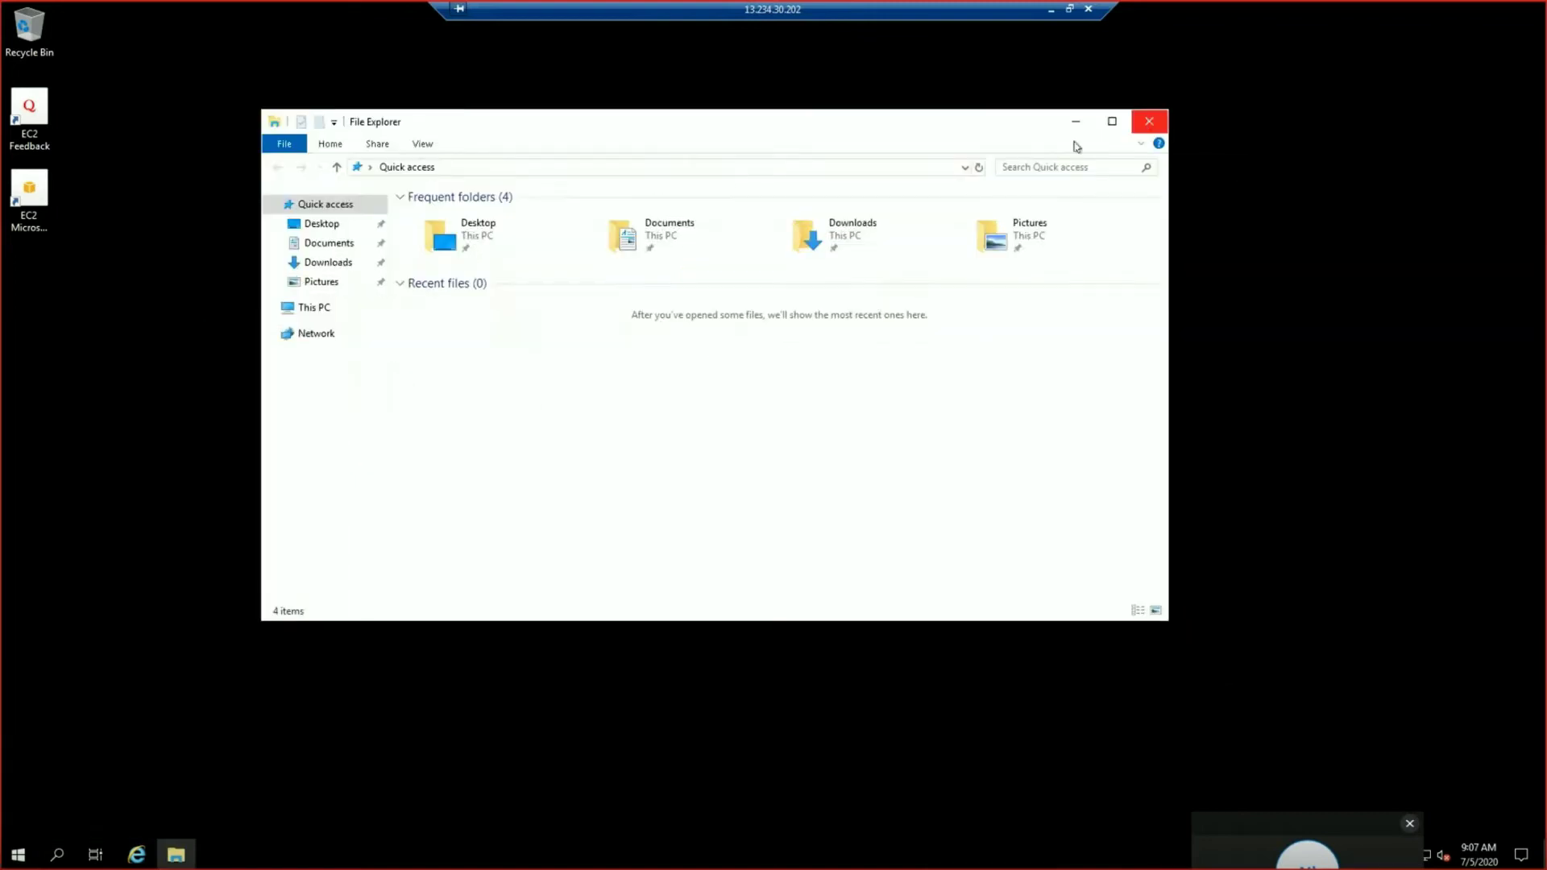
right_click(306, 314)
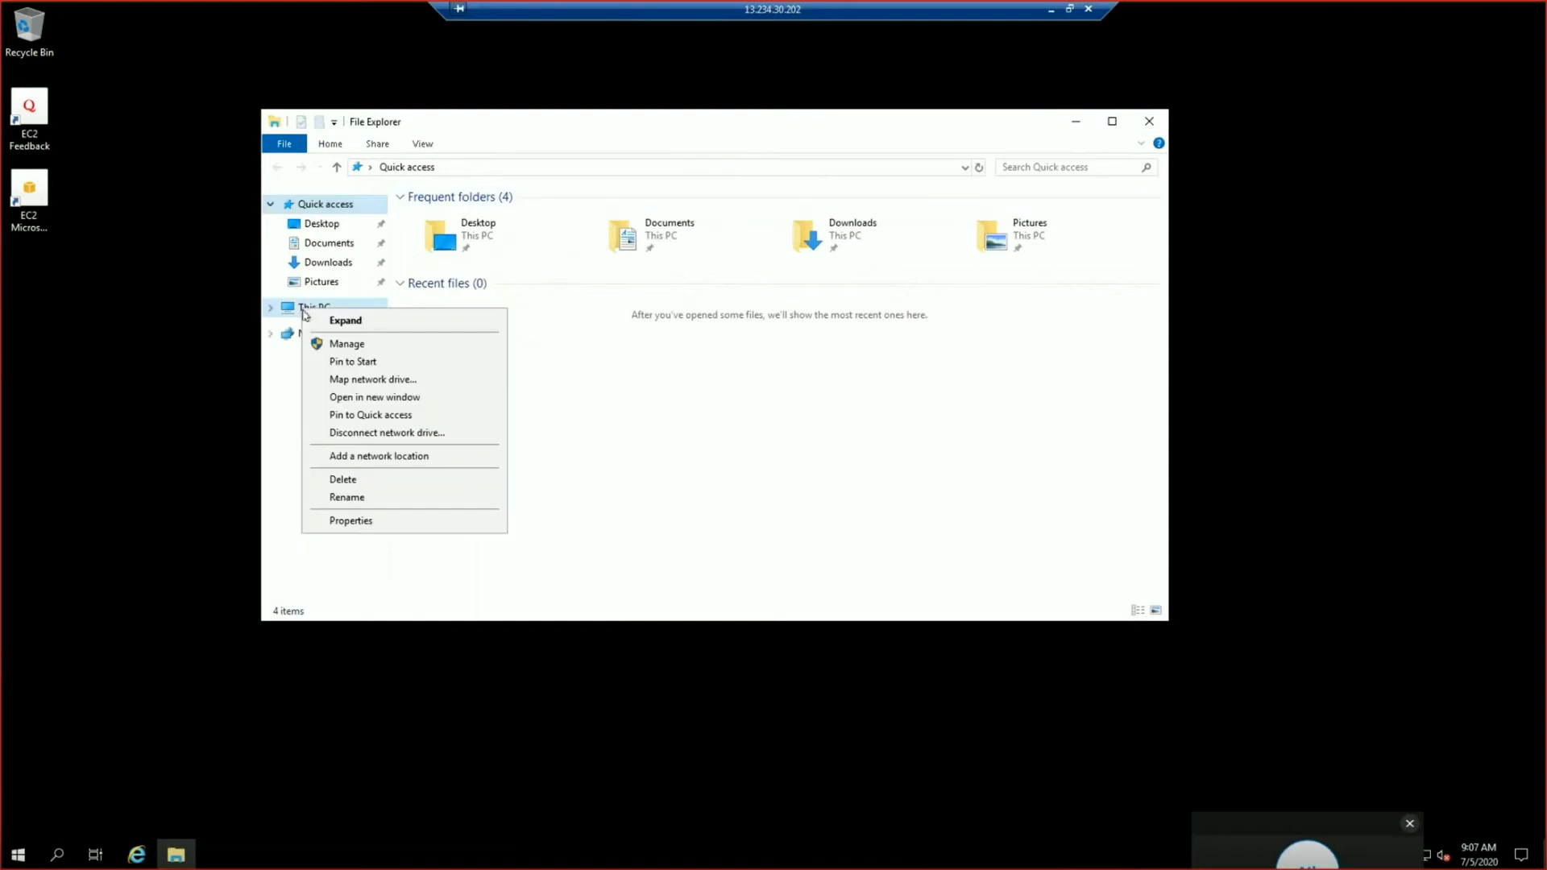
click(361, 523)
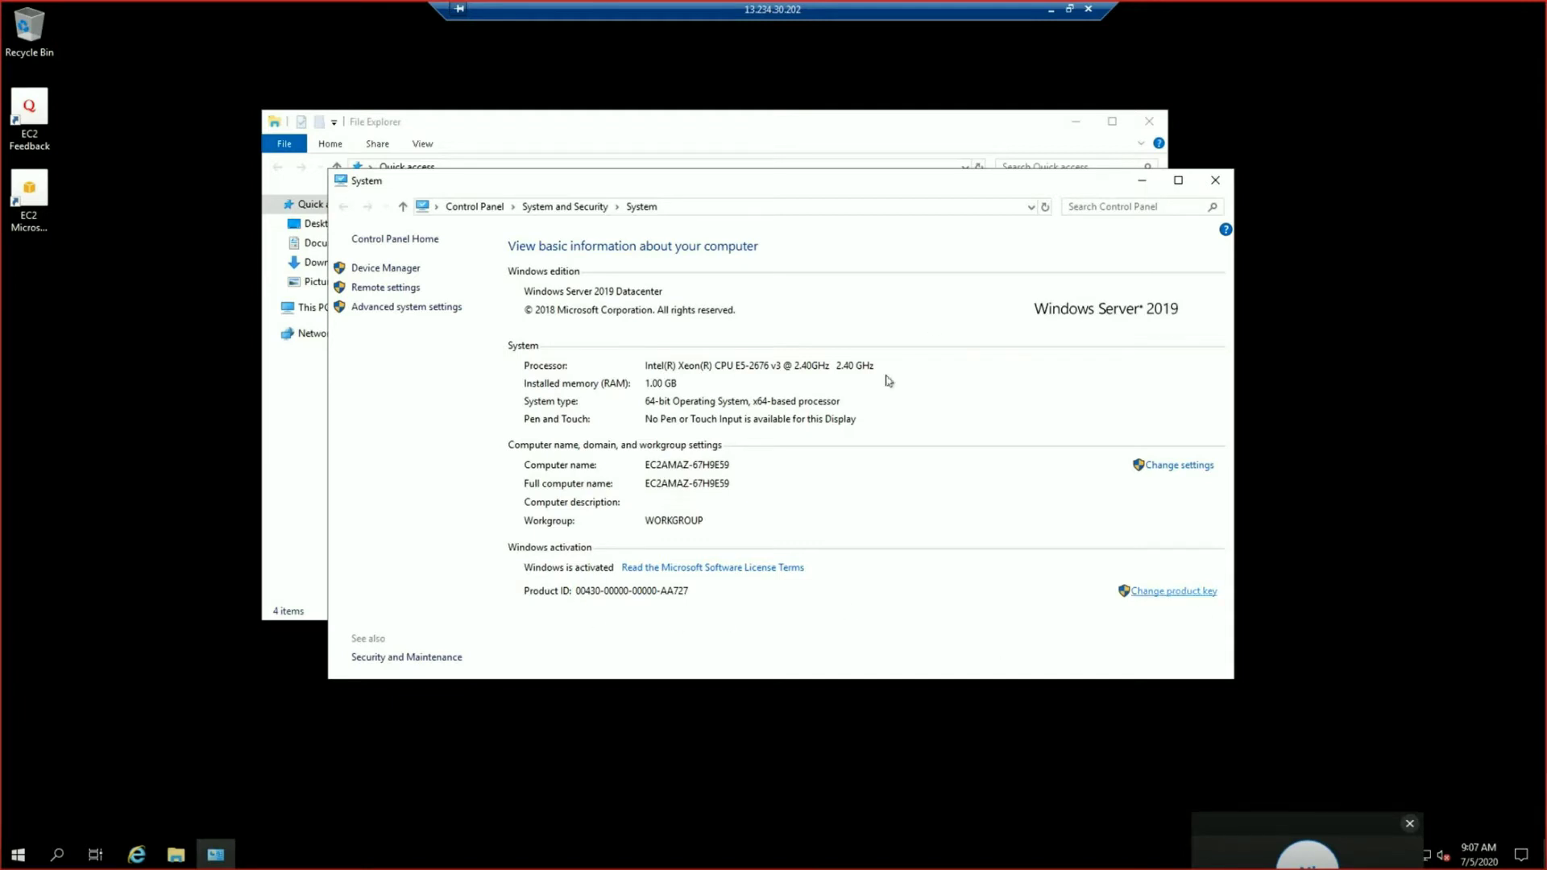
click(1215, 179)
click(1151, 122)
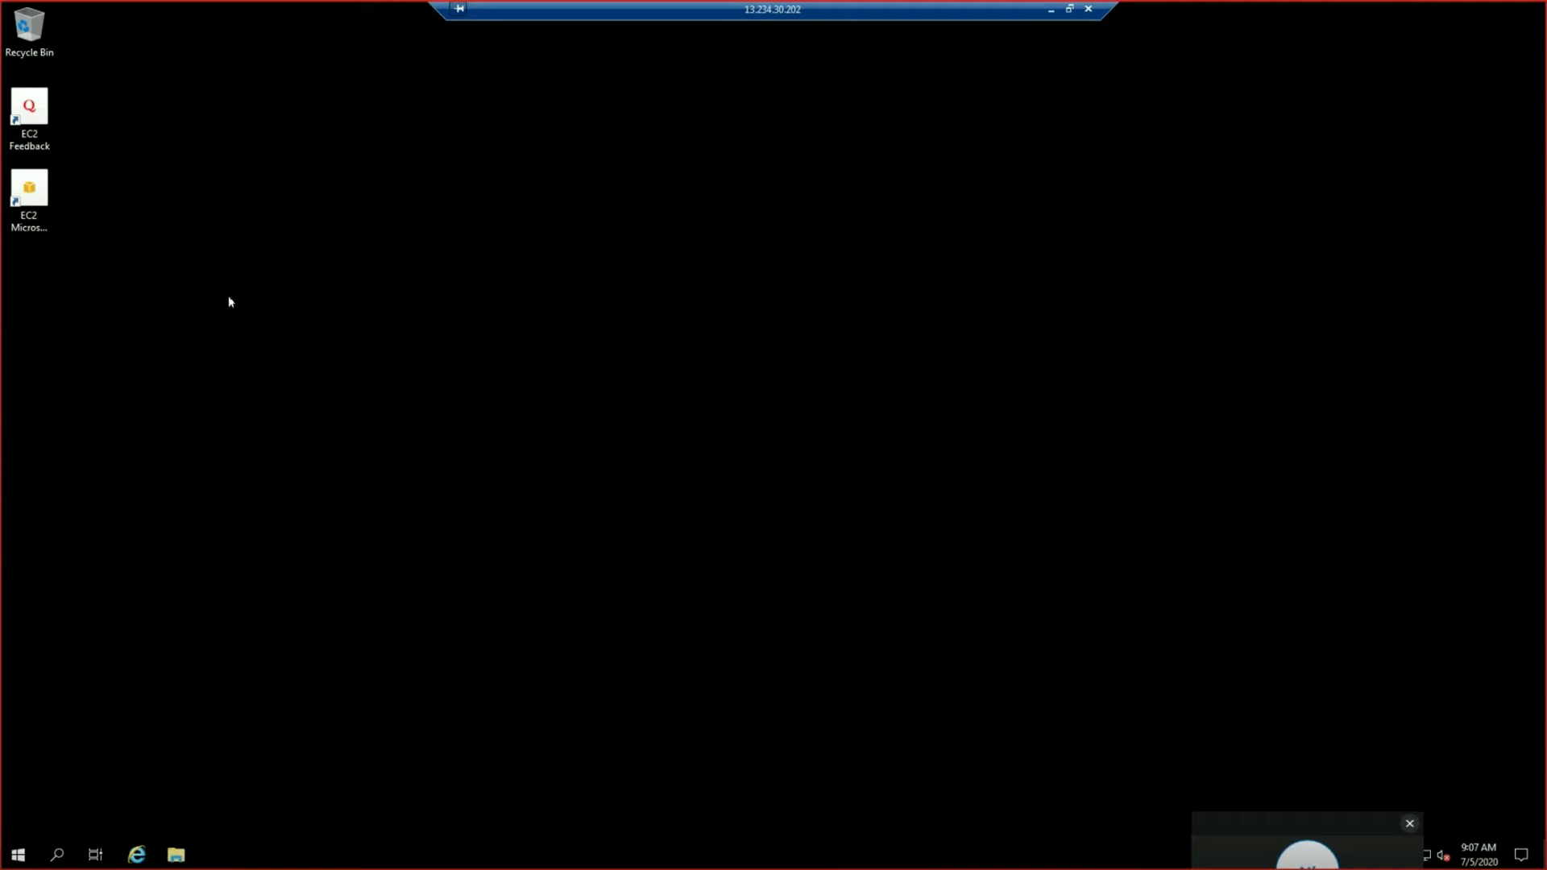
right_click(283, 282)
click(293, 327)
right_click(297, 327)
click(338, 374)
right_click(216, 201)
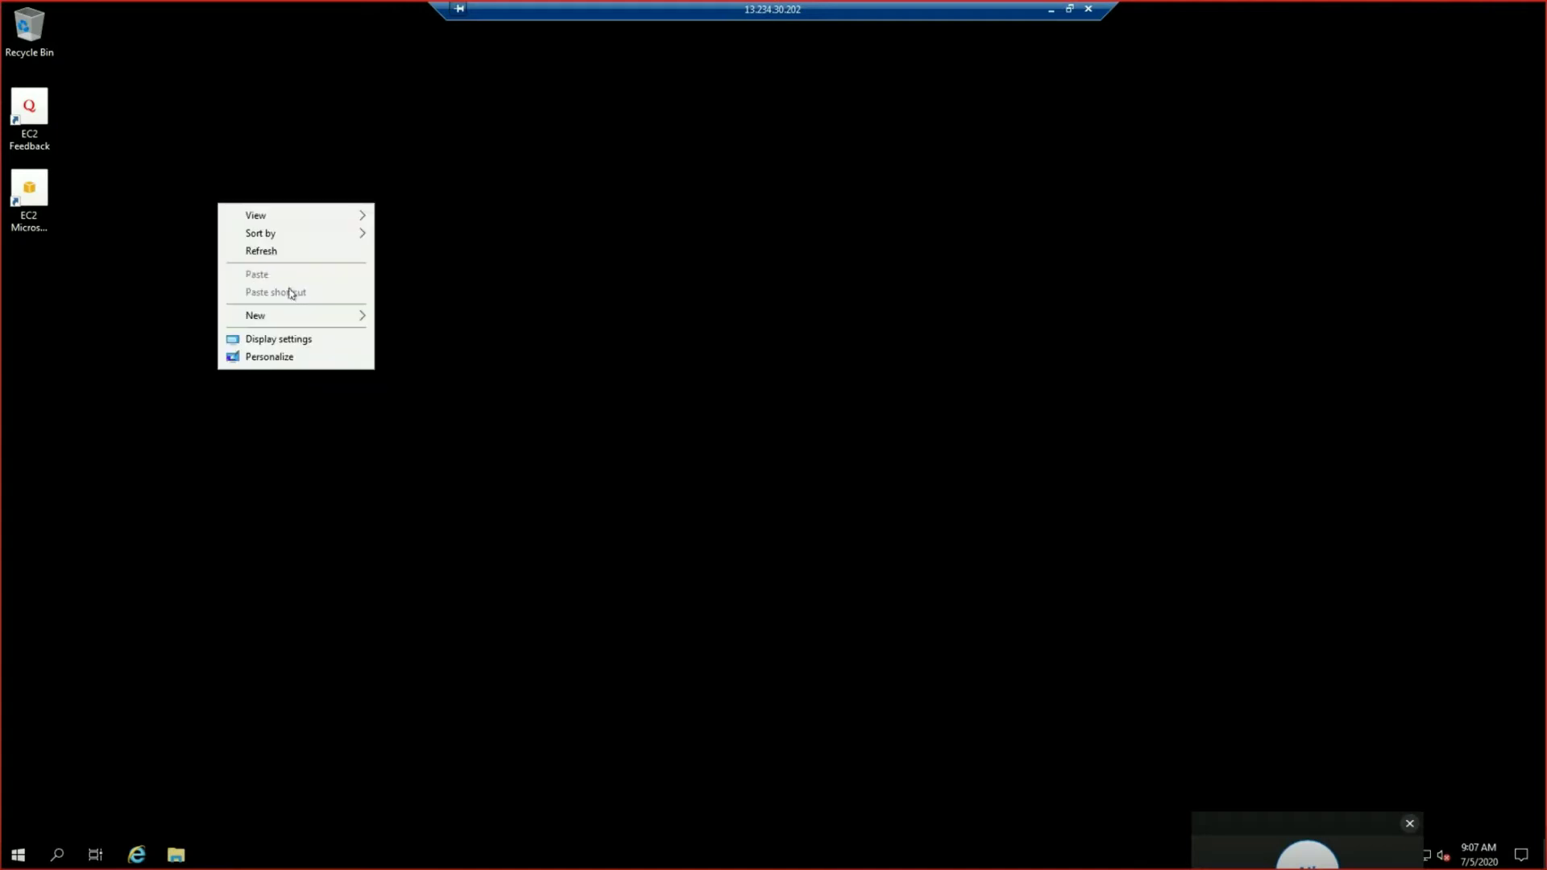
click(271, 256)
right_click(267, 250)
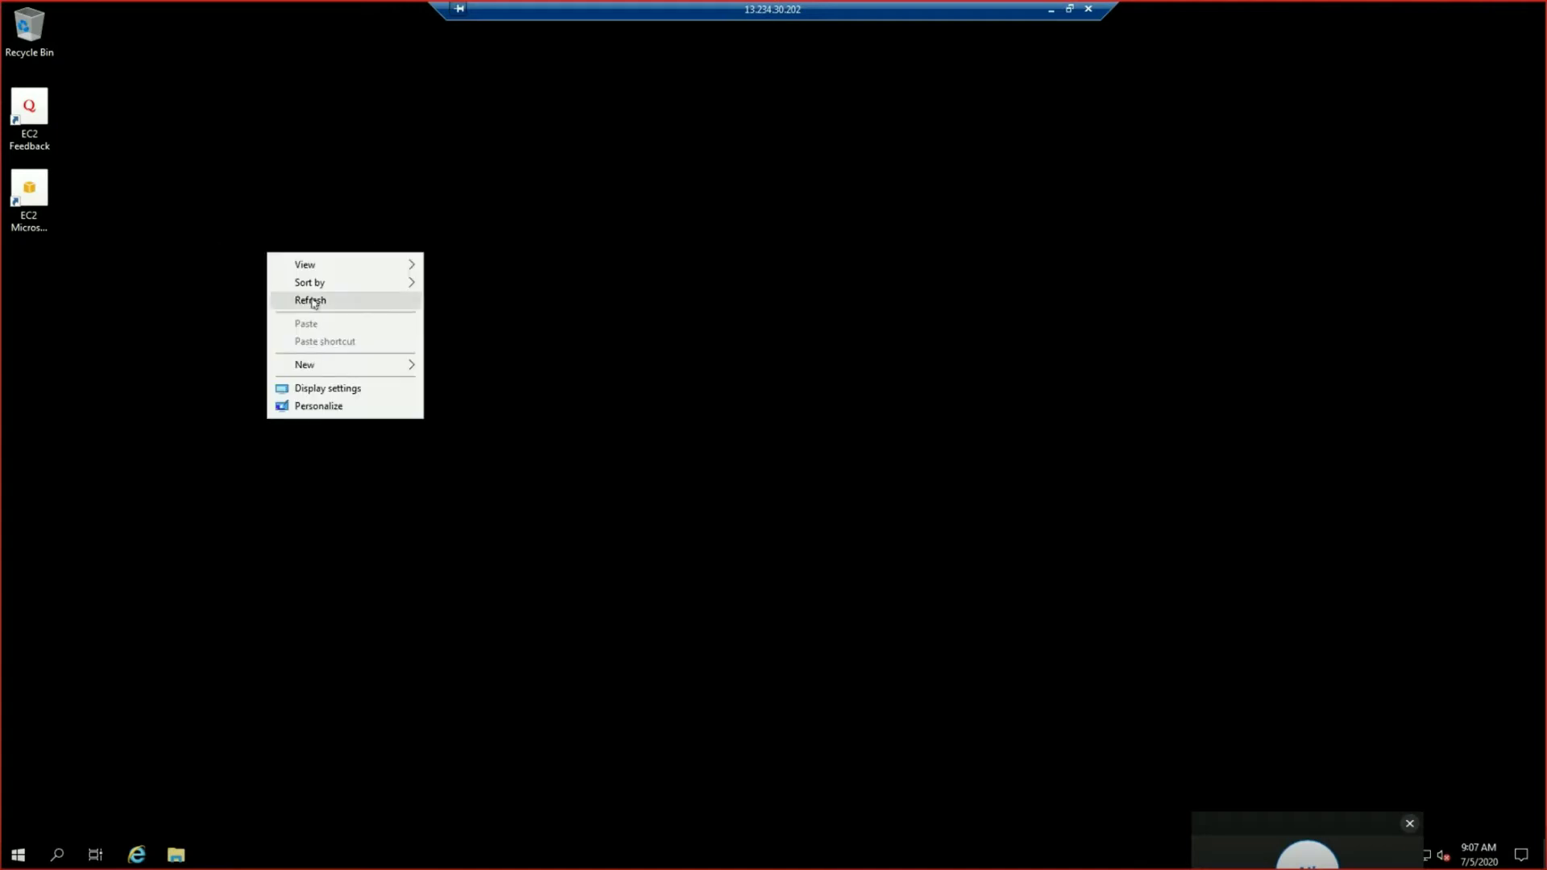
click(315, 300)
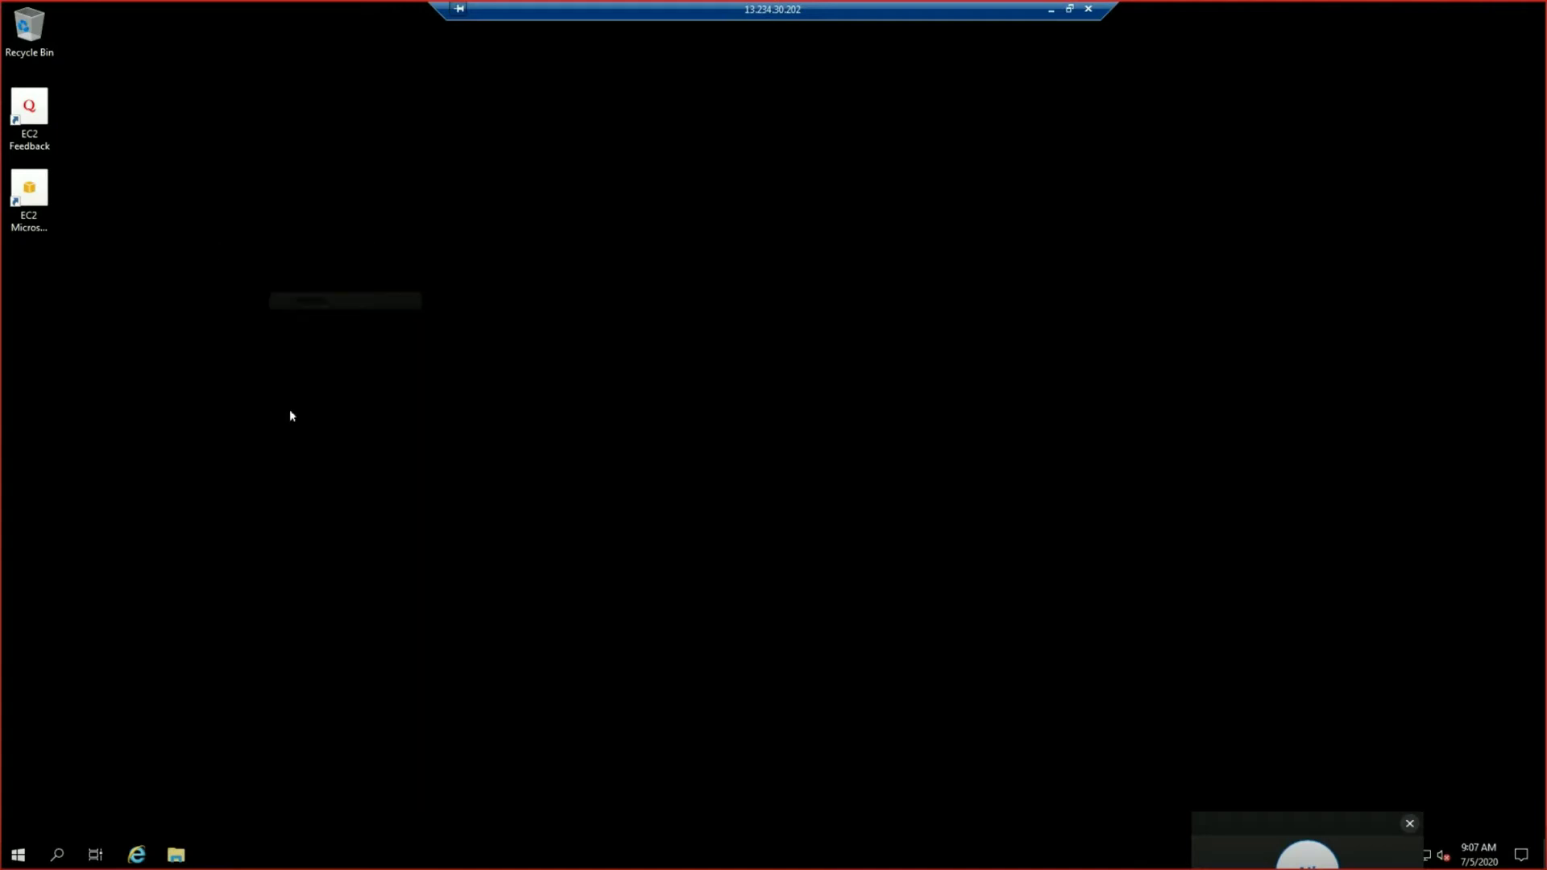
Disconnect the Remote Desktop session from 13.234.30.202 and confirm the disconnection
click(1088, 11)
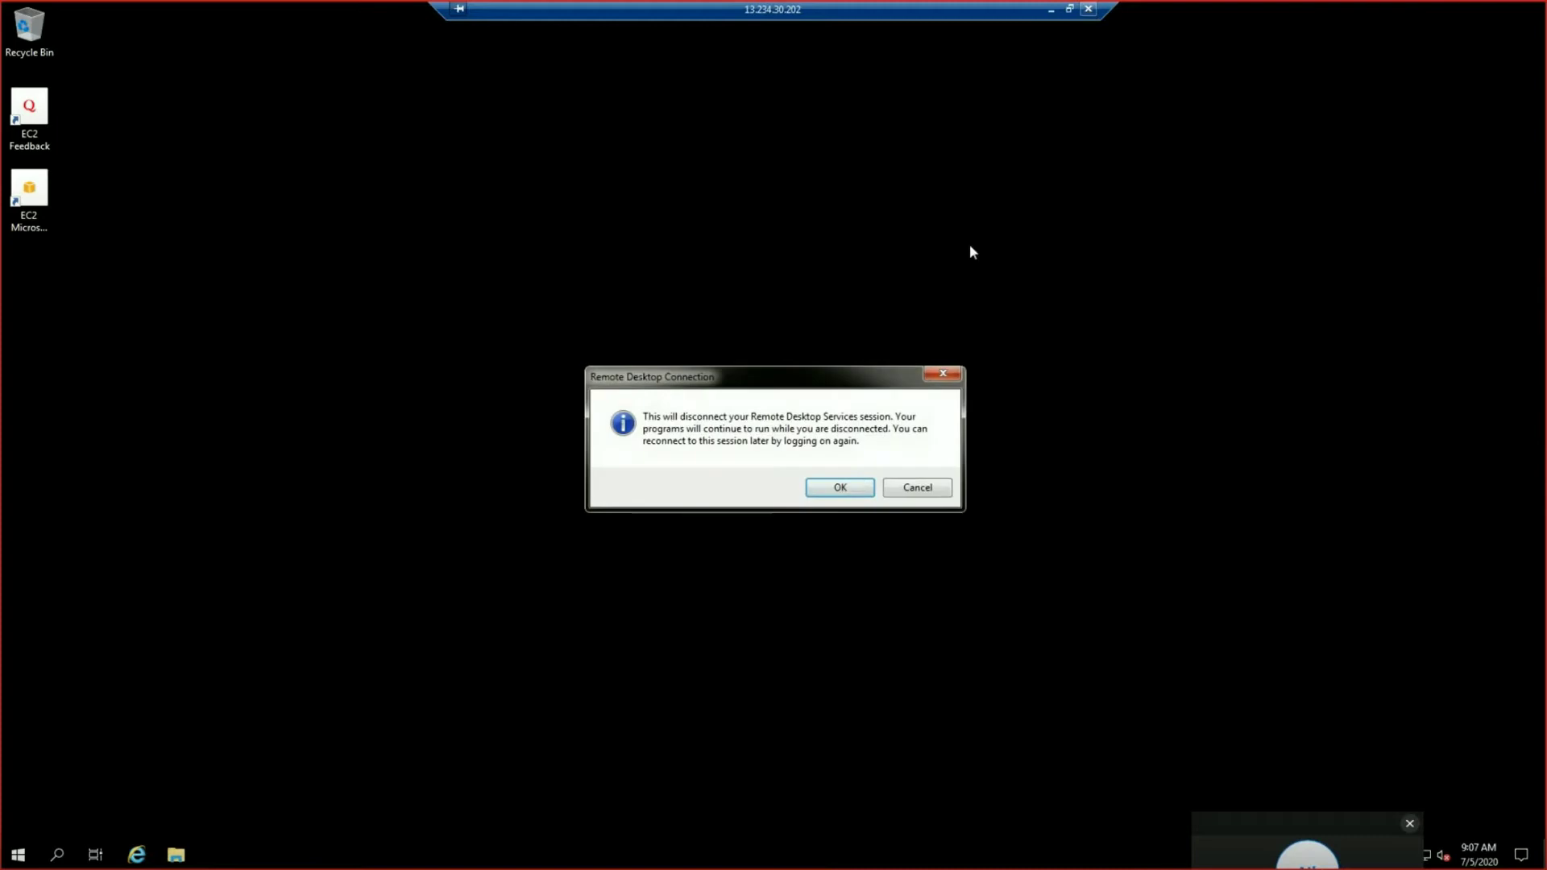
click(840, 488)
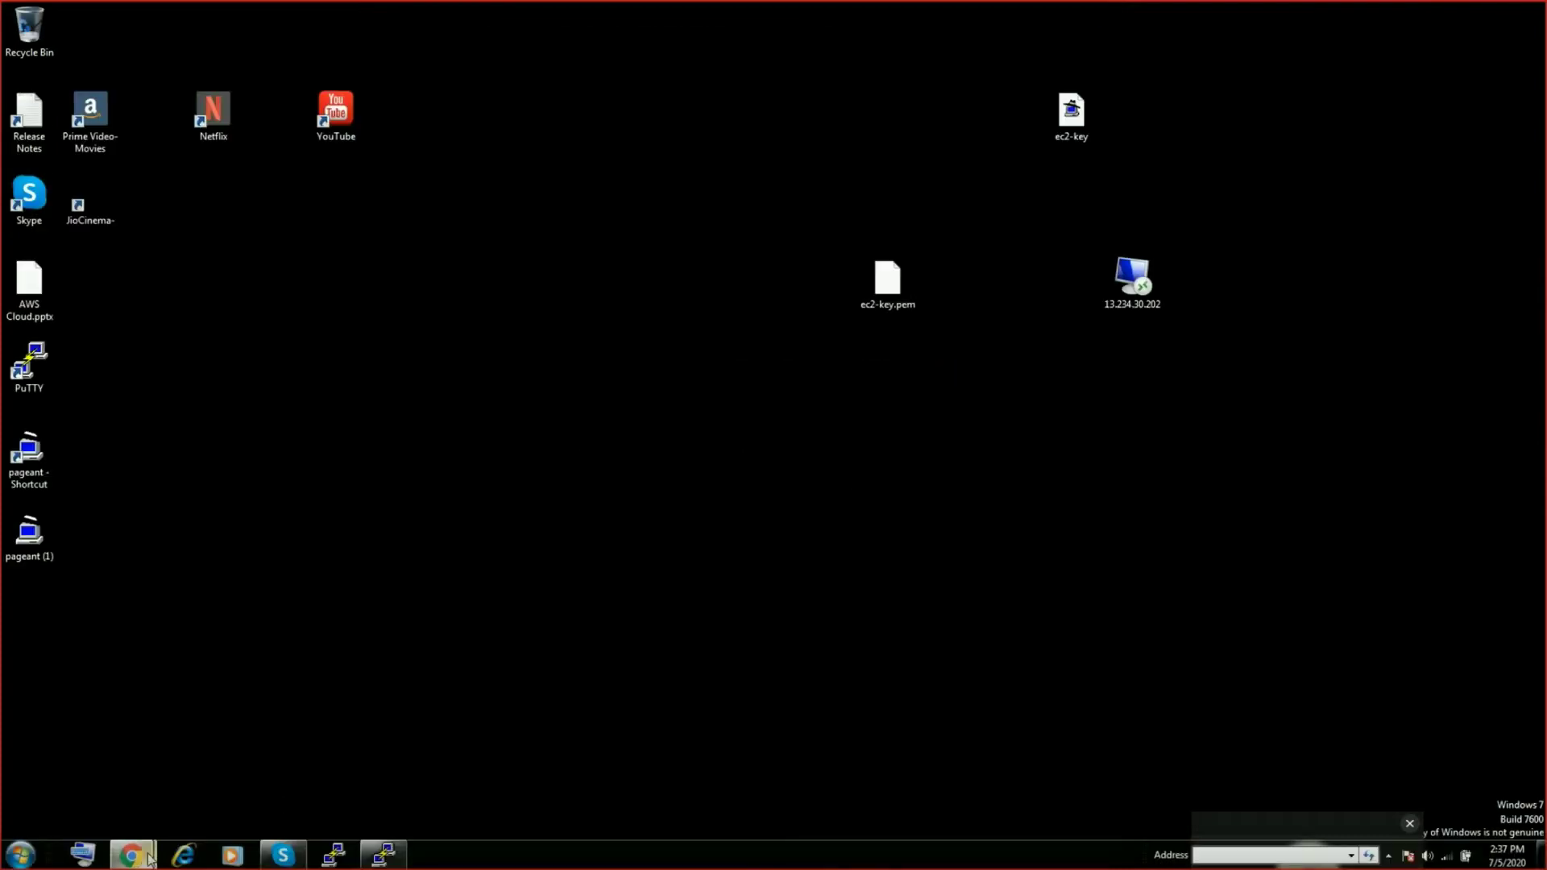
Switch to the presentation in Chrome and advance to the Instance purchasing options slide
mouse_move(131, 854)
click(324, 771)
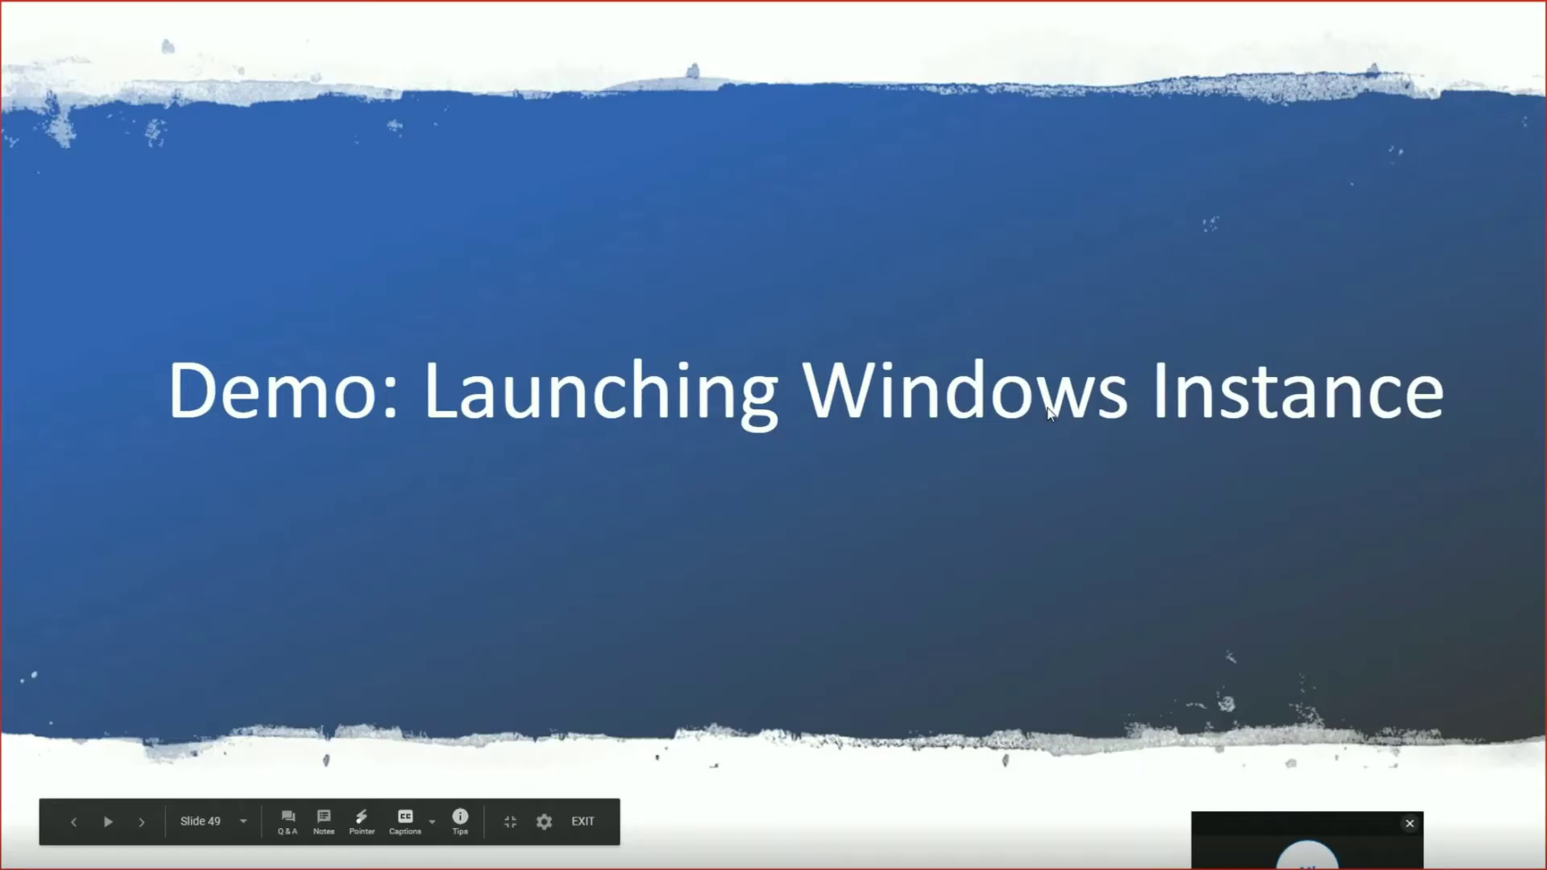
key(Right)
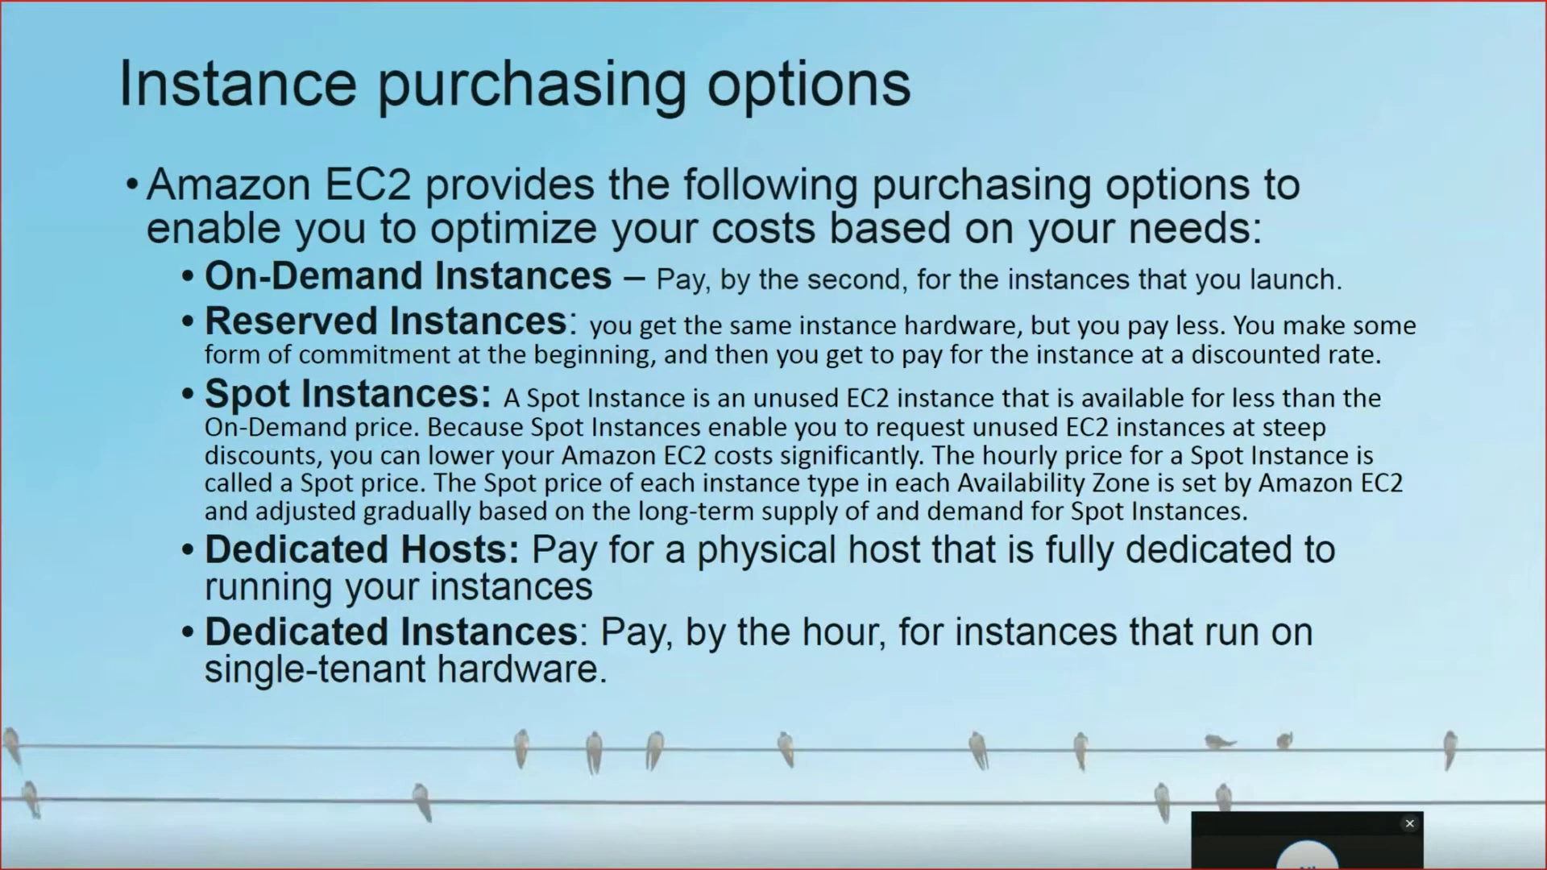
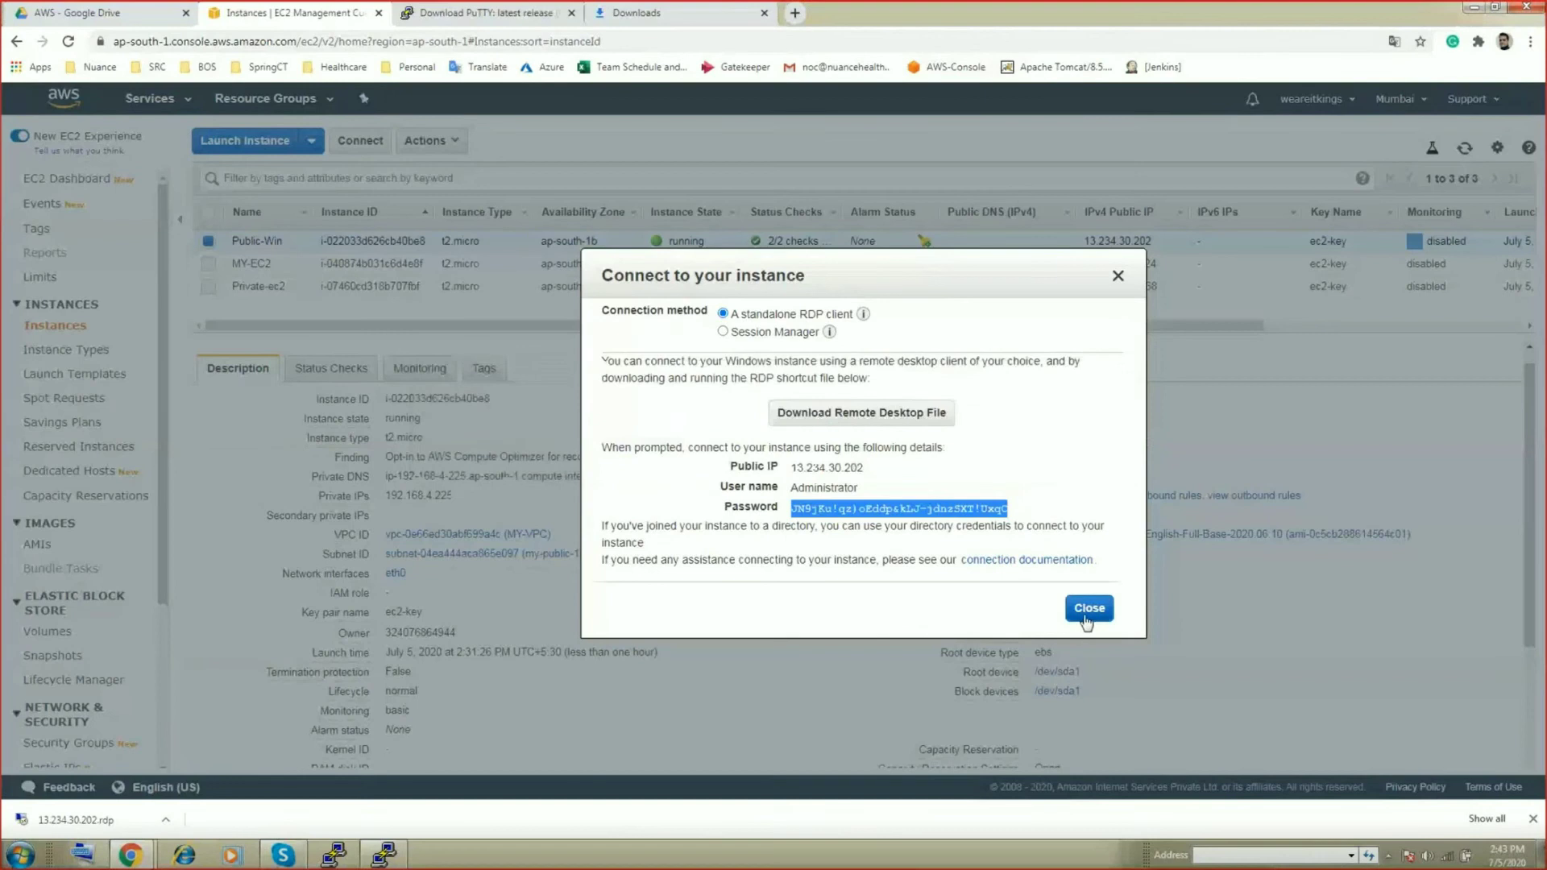
Close the connection details for Public-Win in the EC2 console
click(1089, 611)
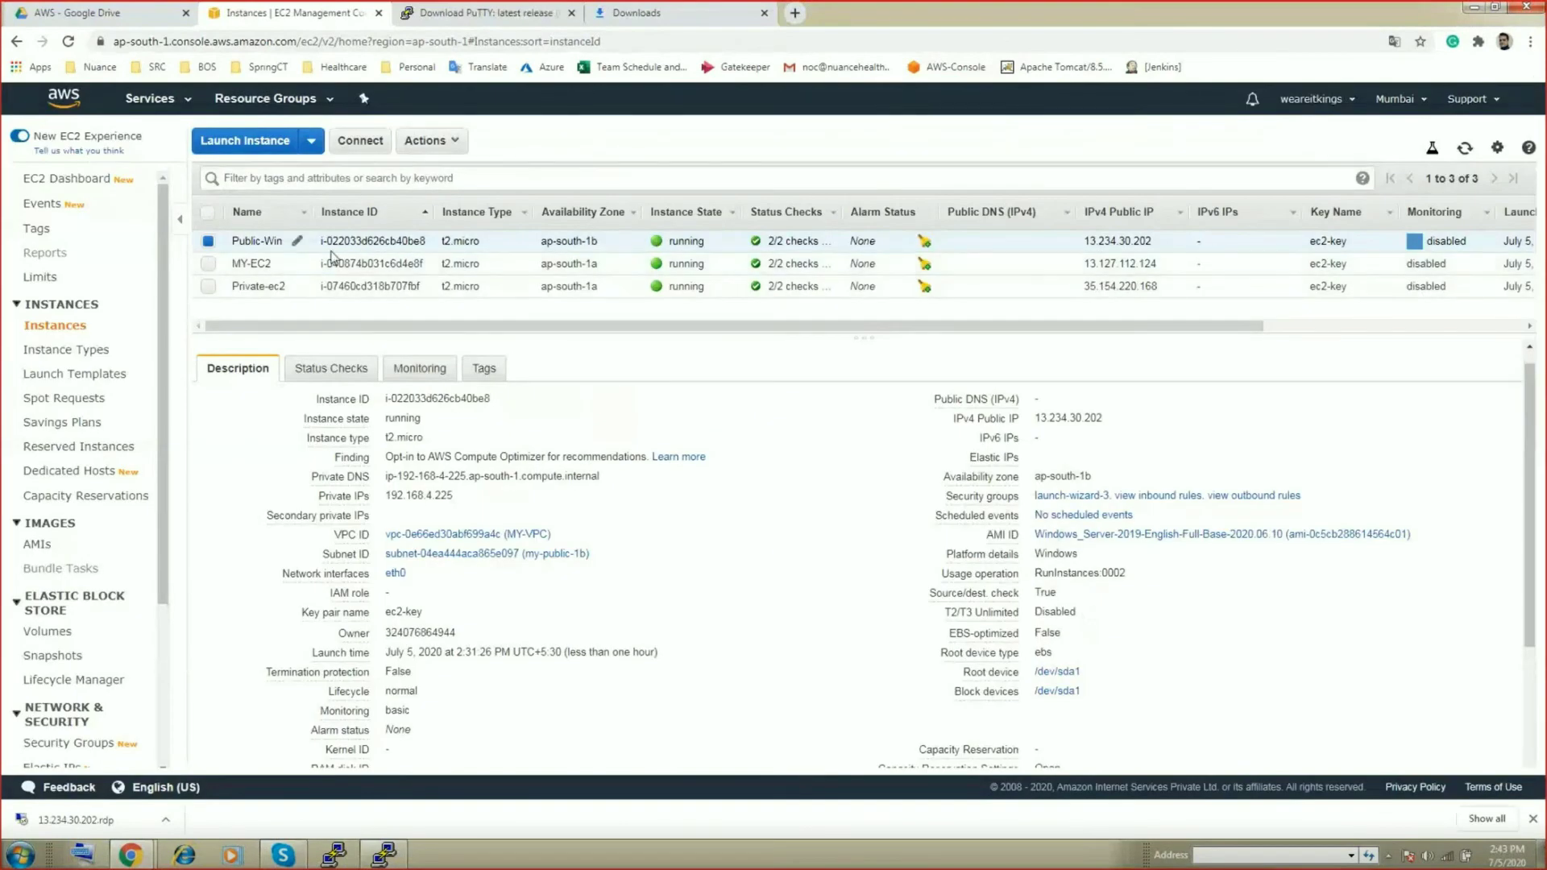
Examine the instance state options available for the Public-Win instance, including stop, reboot and terminate
mouse_move(1047, 420)
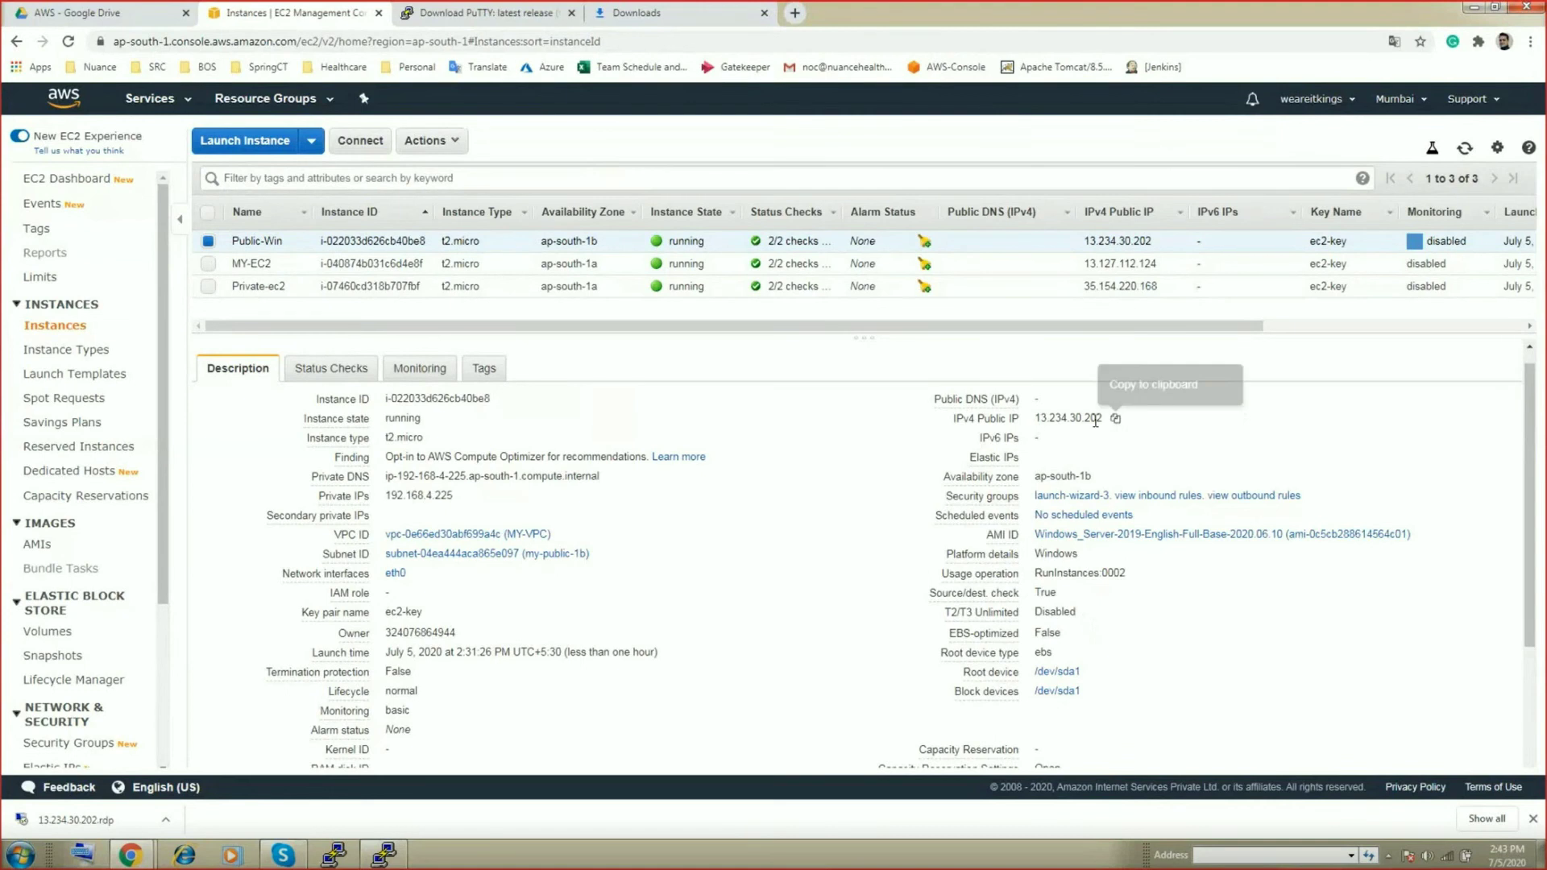
click(426, 140)
mouse_move(487, 258)
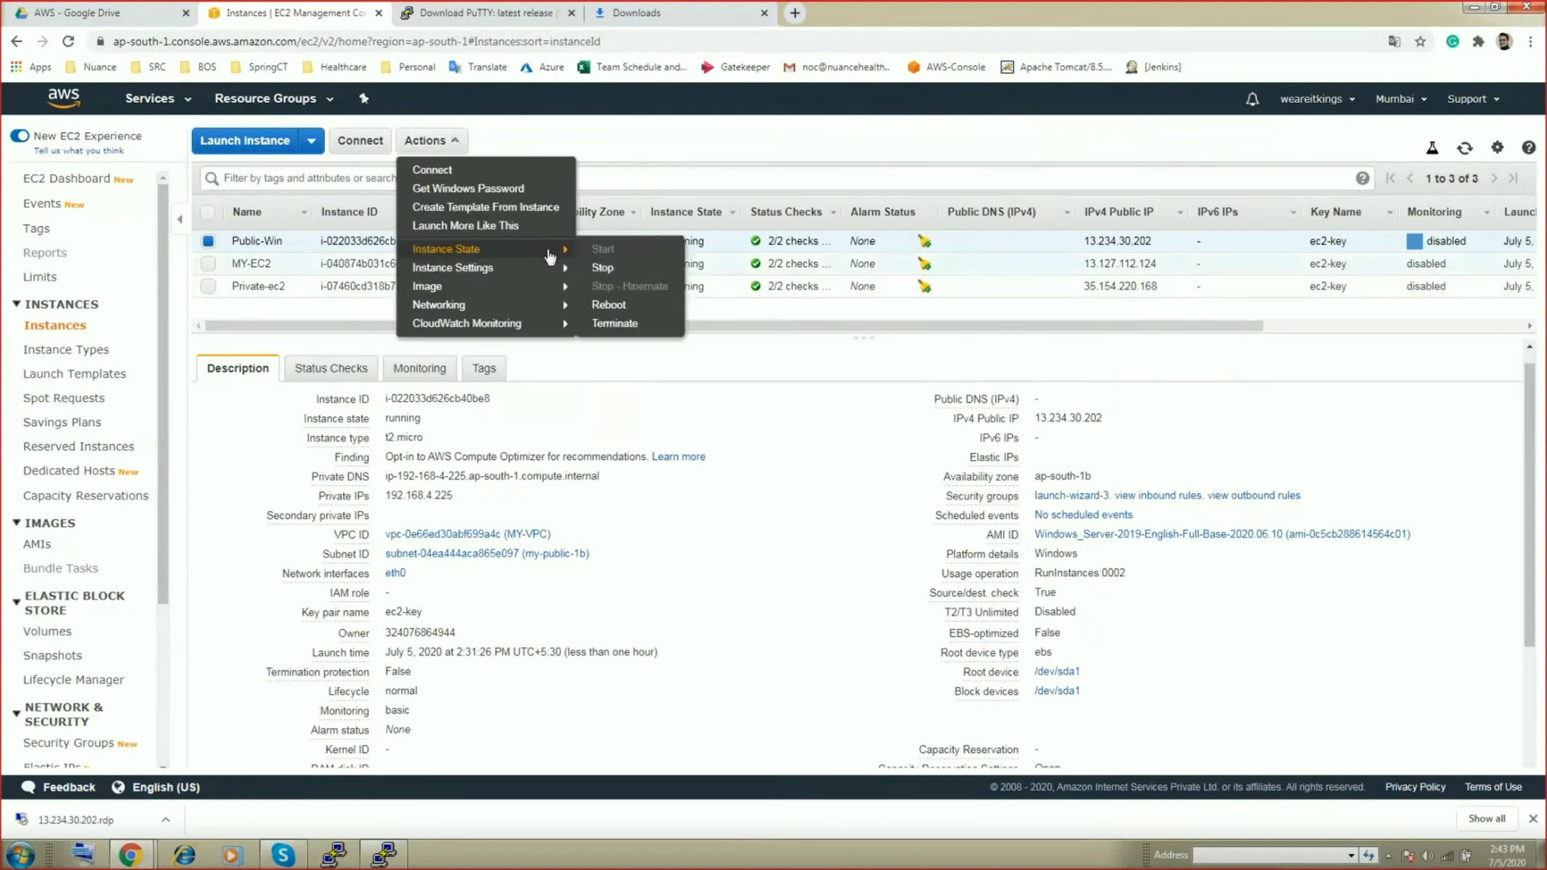
mouse_move(620, 293)
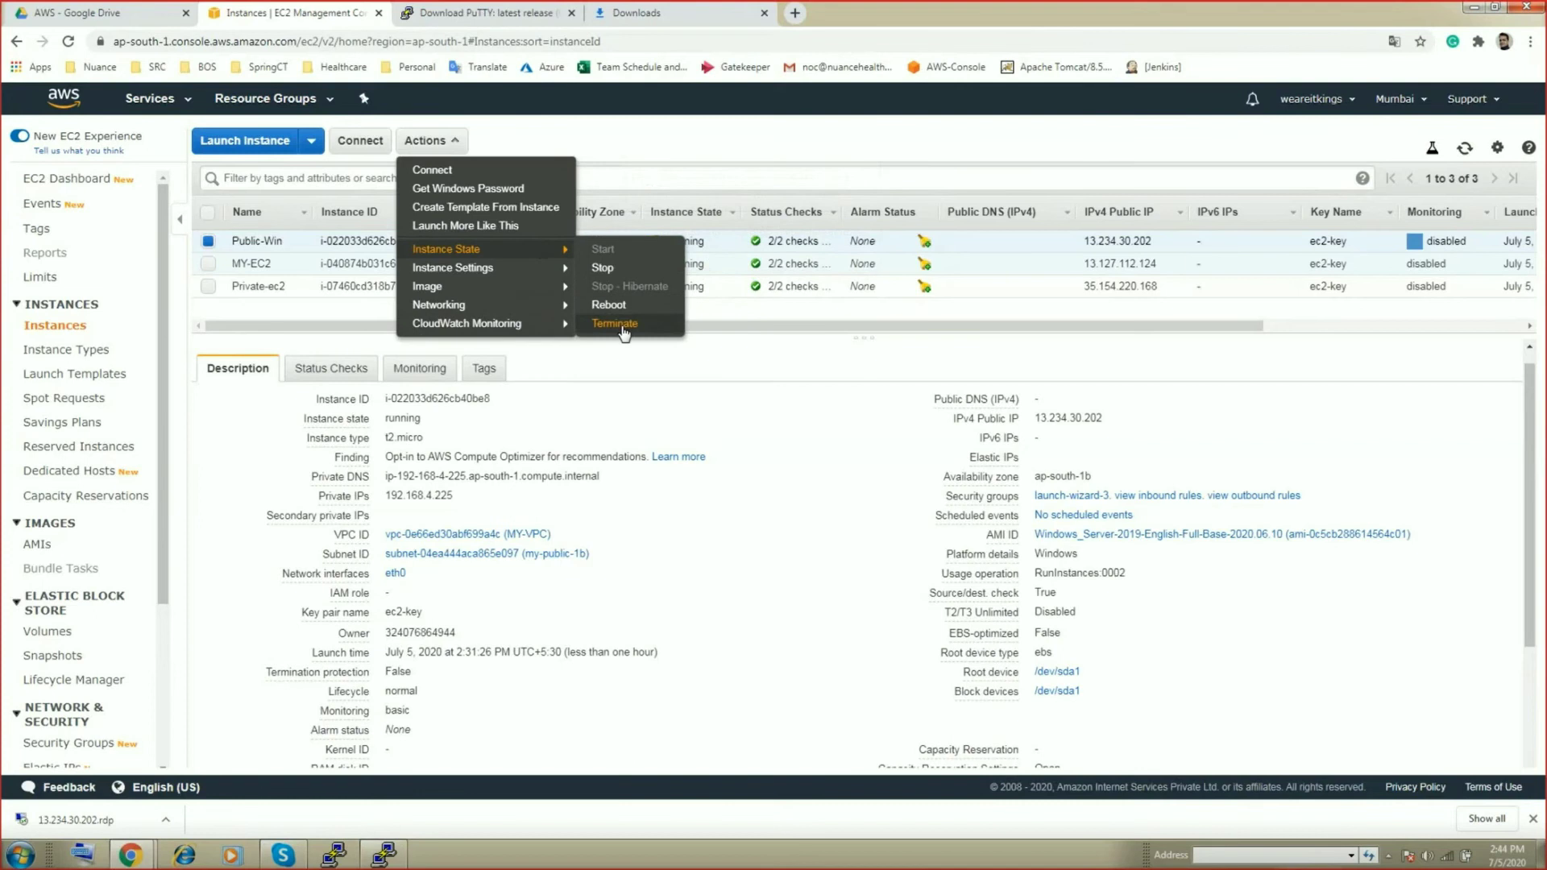
Select MY-EC2 and Private-ec2 along with Public-Win, terminate all three instances and confirm the termination
click(207, 263)
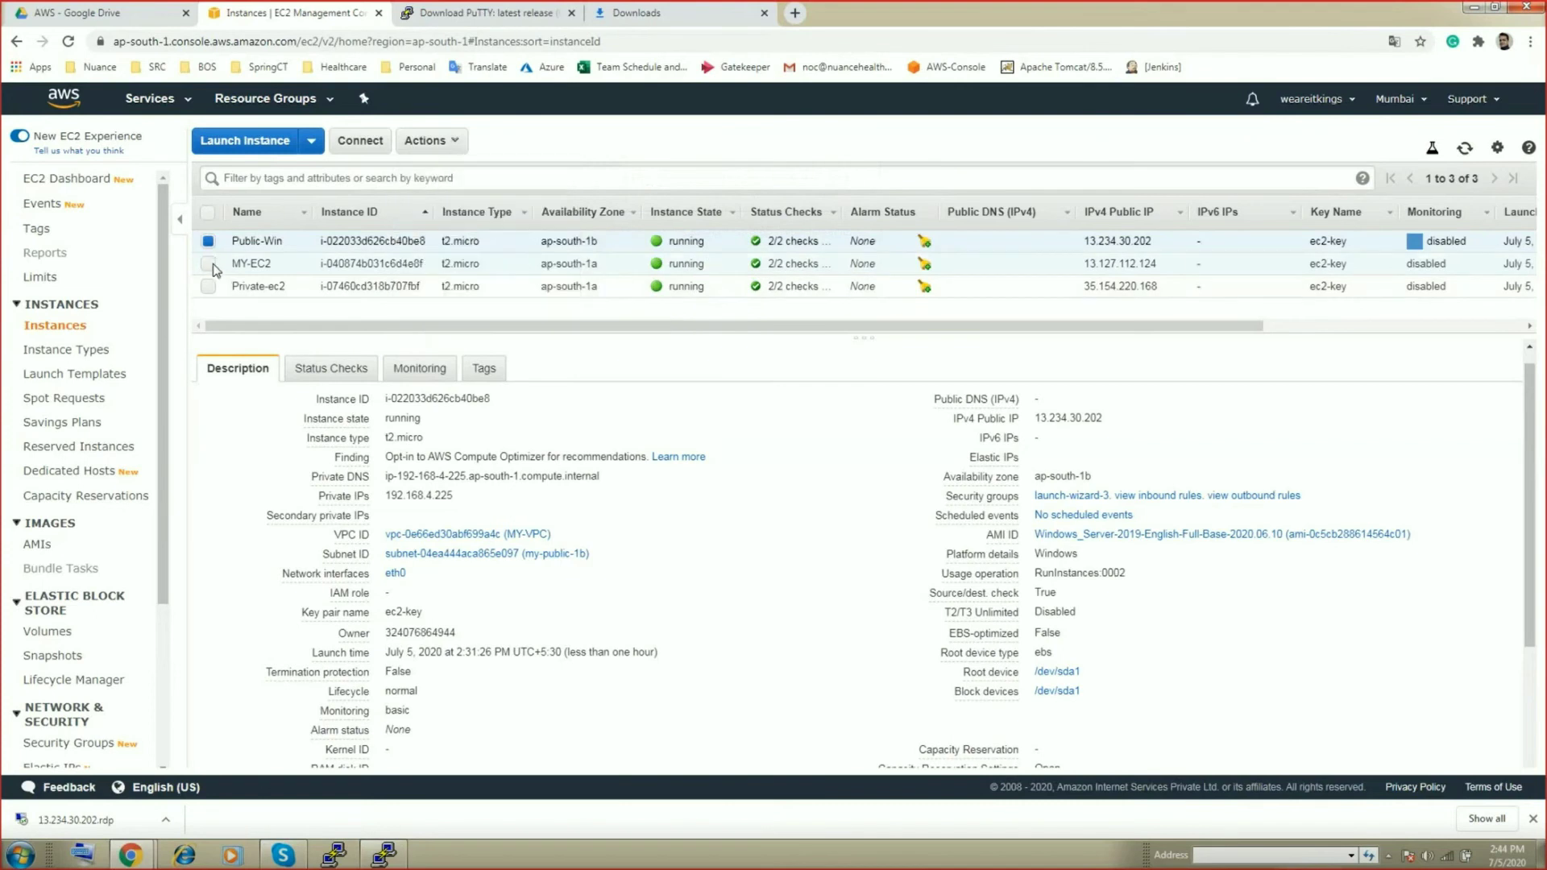
click(208, 287)
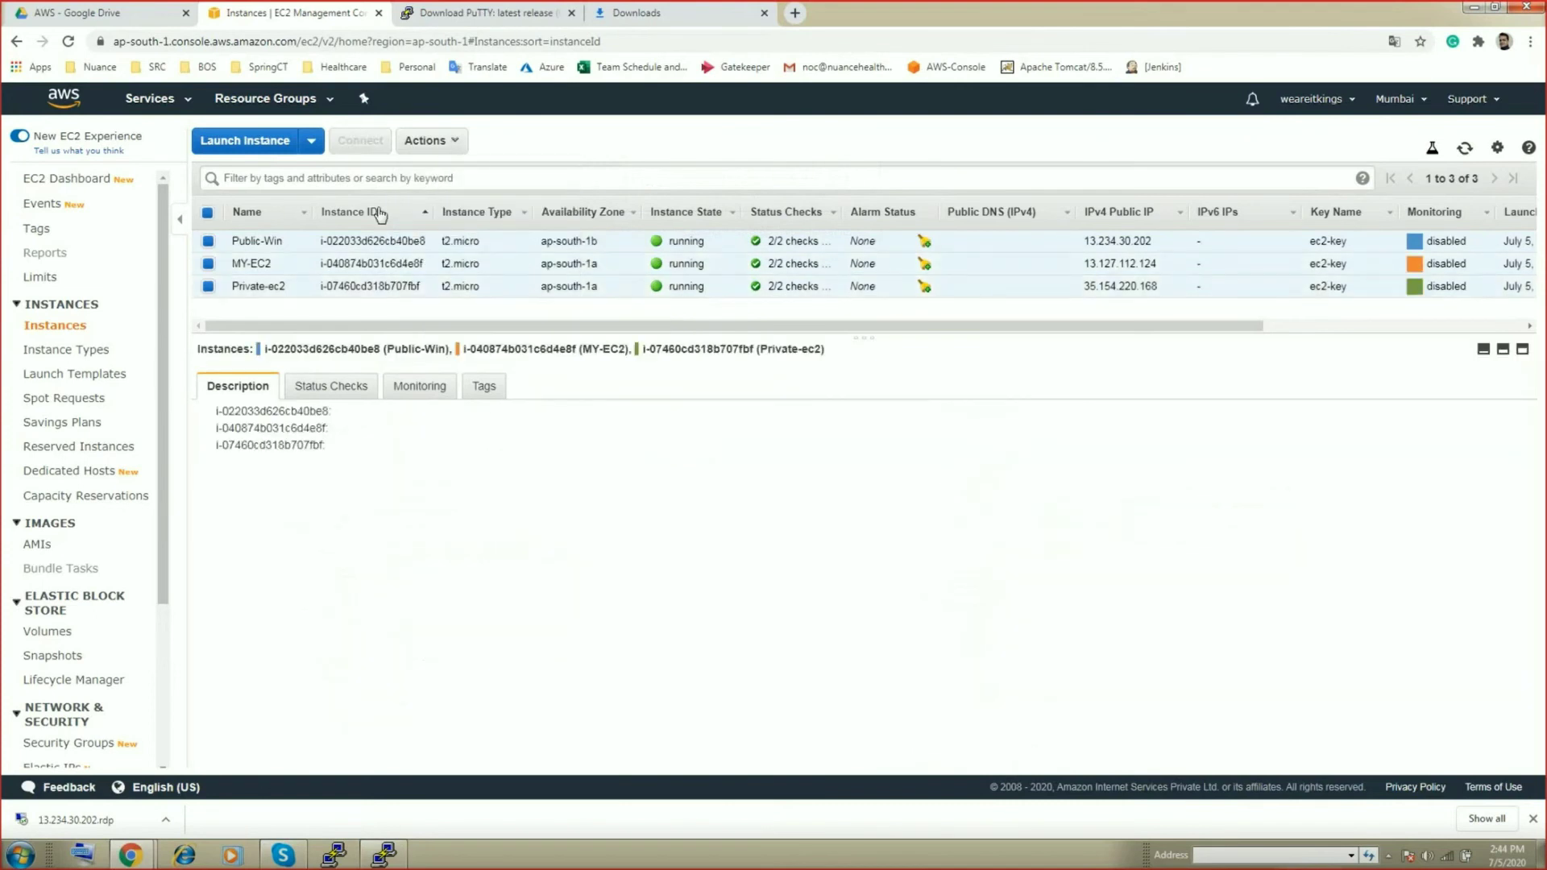
click(426, 140)
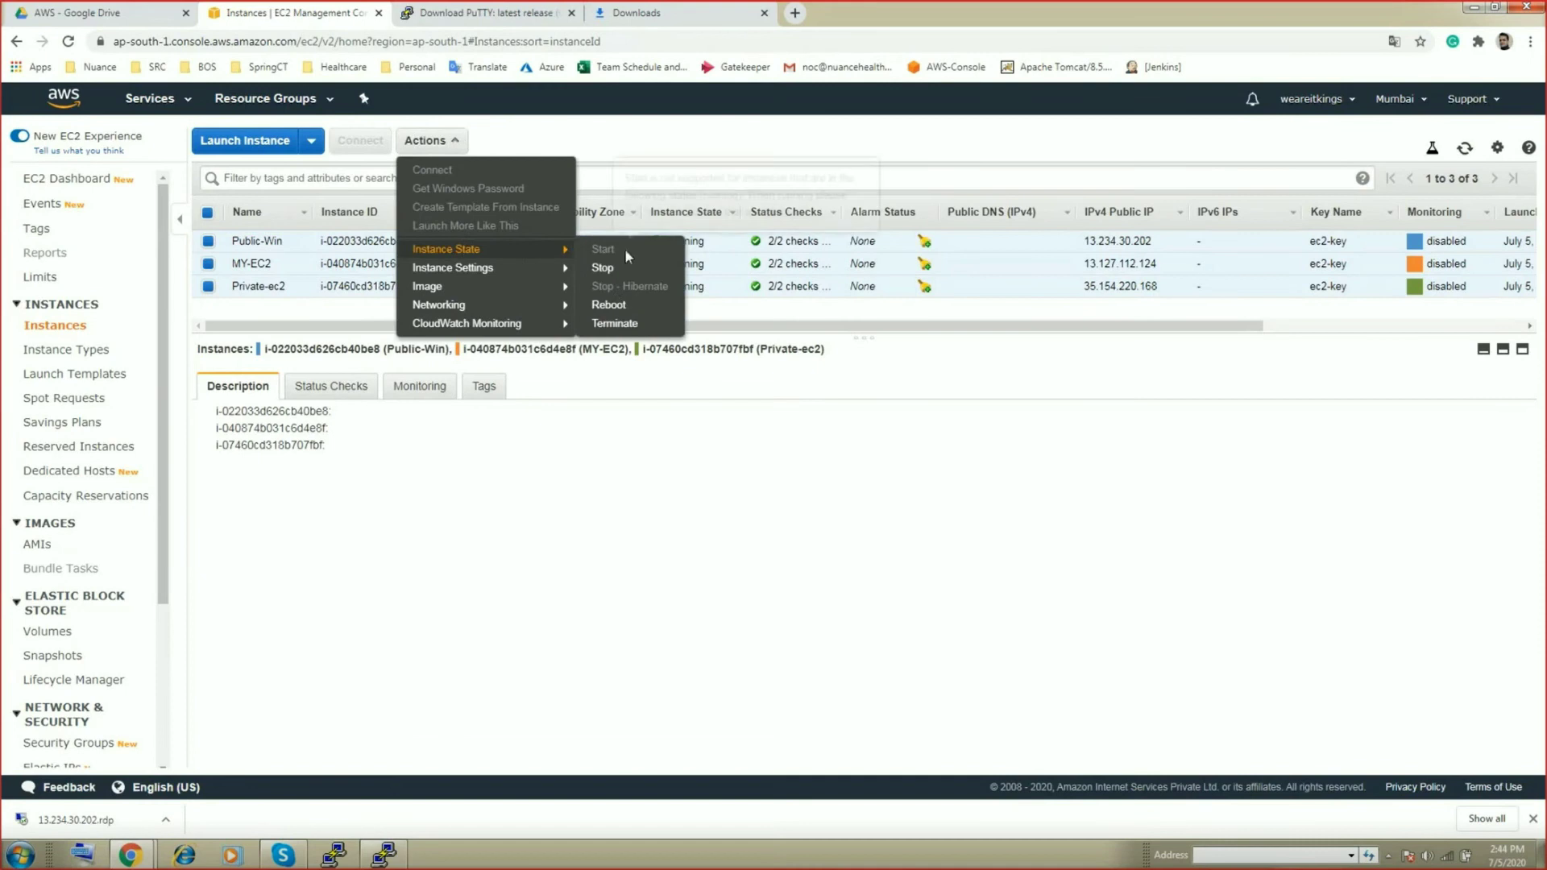
click(610, 325)
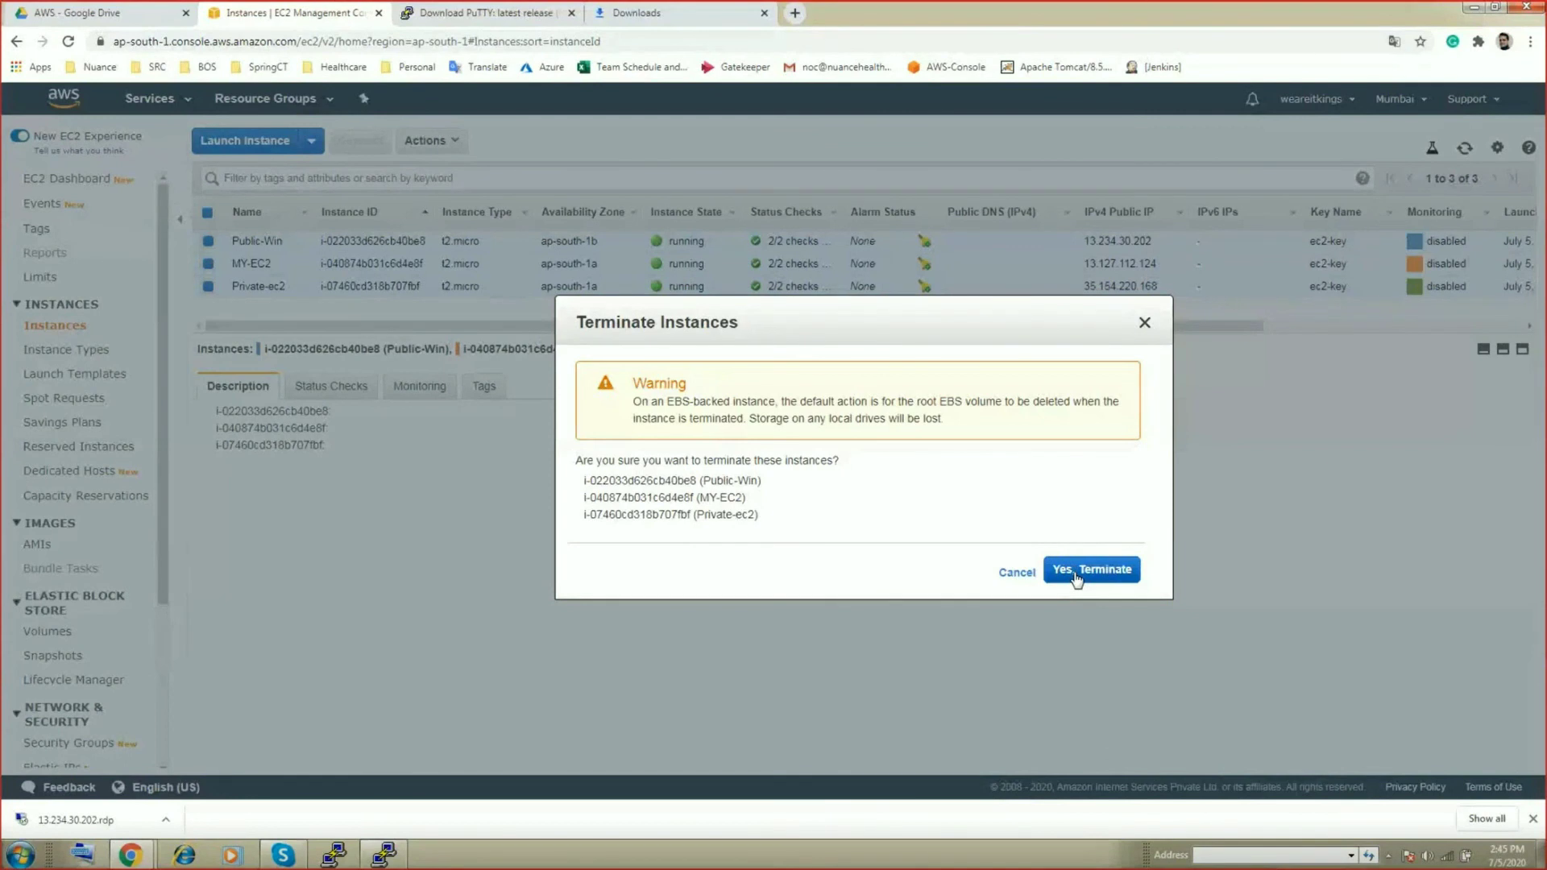
click(1076, 574)
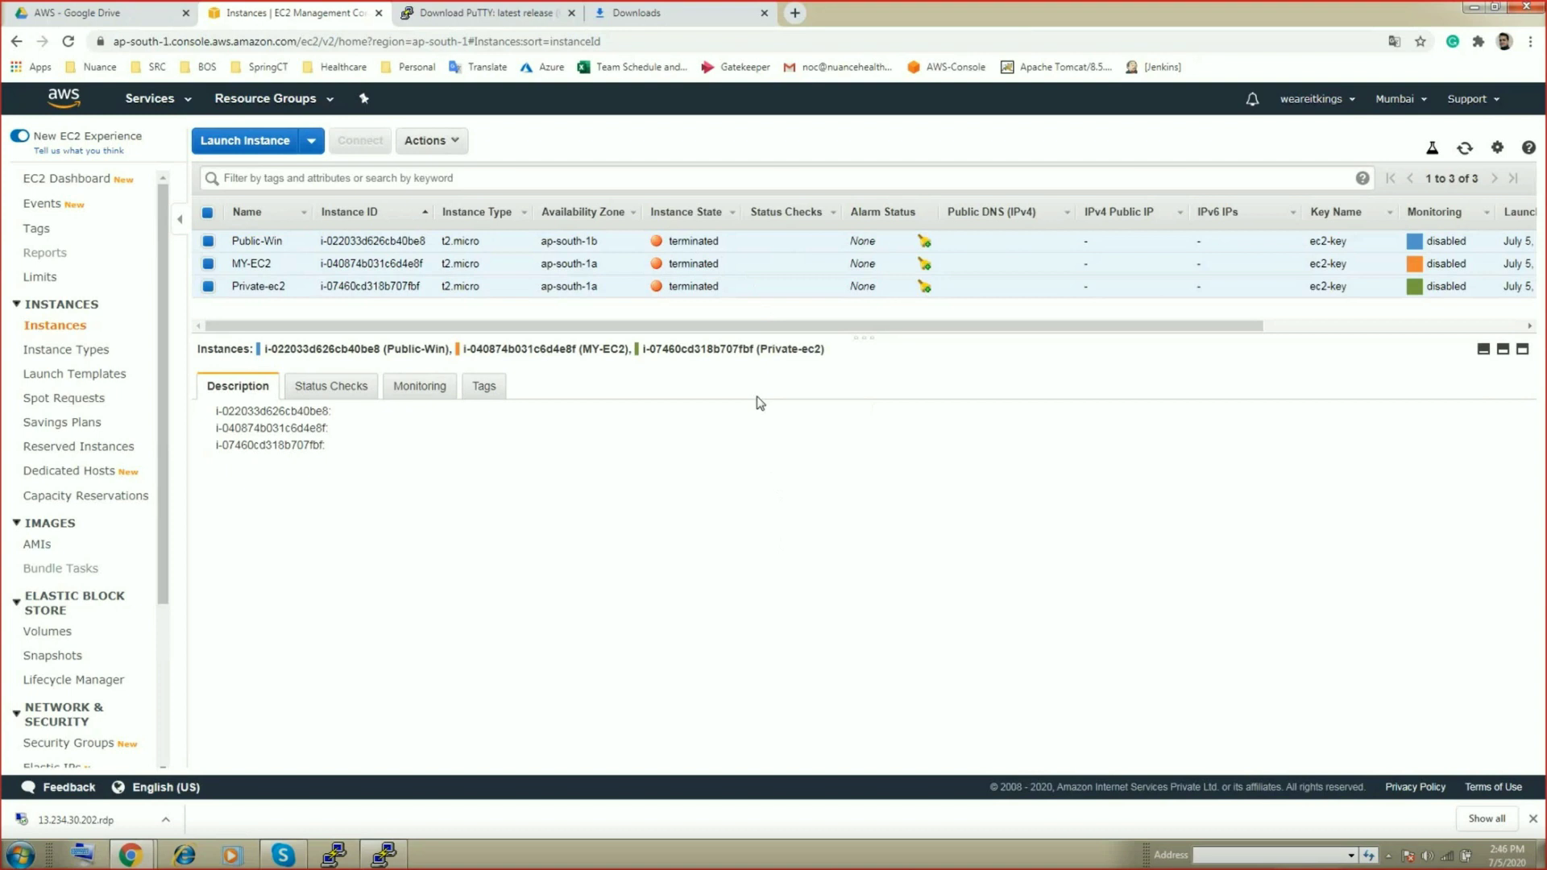
Switch from the EC2 console to the slideshow at the Stopping and terminating Instance demo slide
key(alt+Tab)
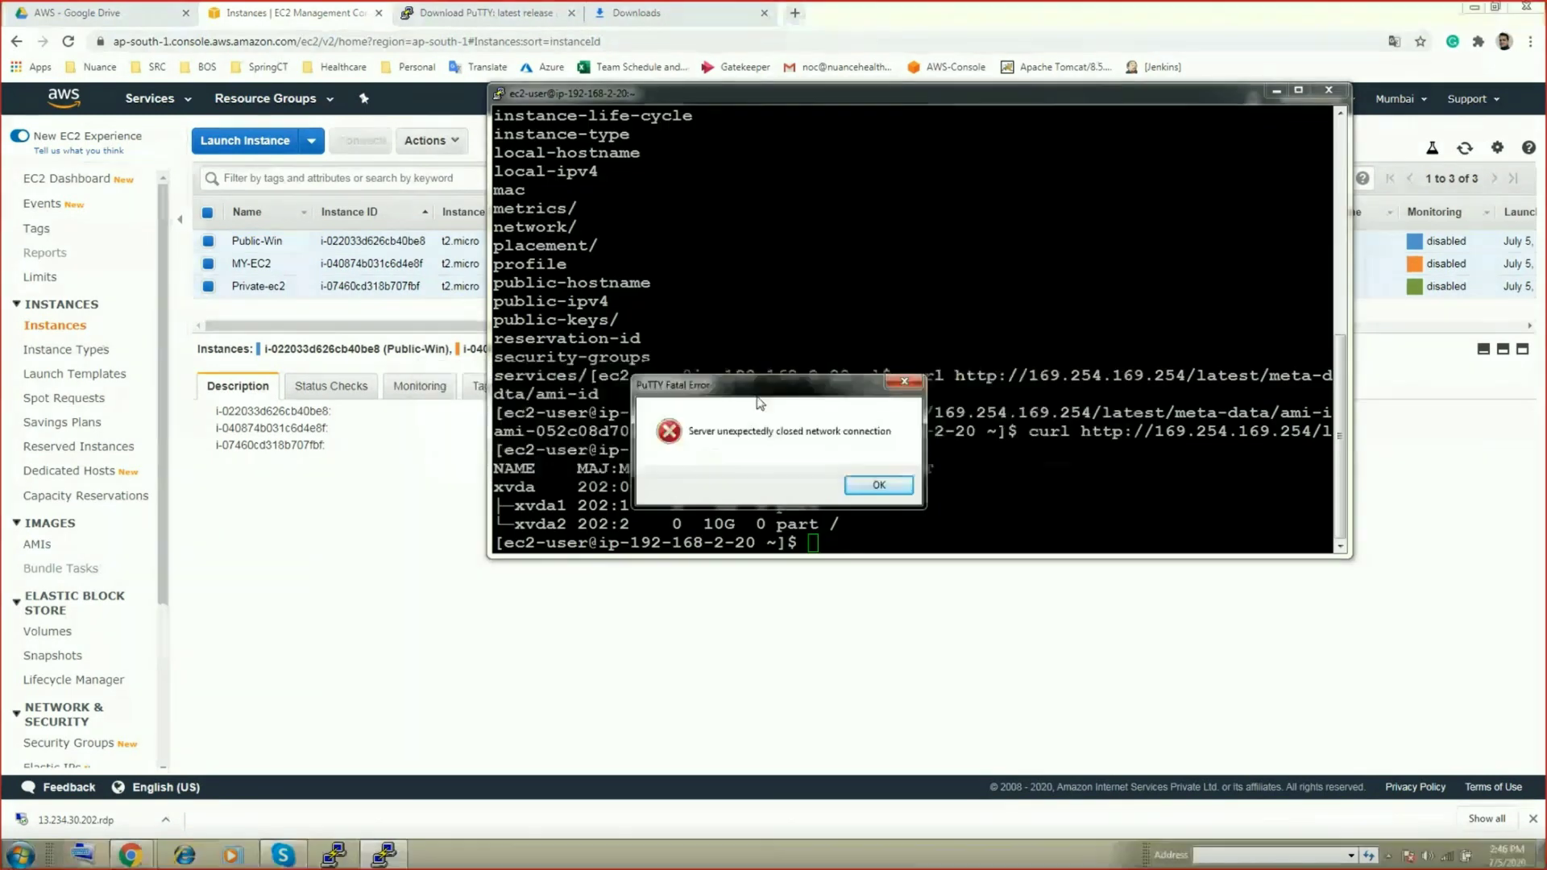
key(alt+Tab)
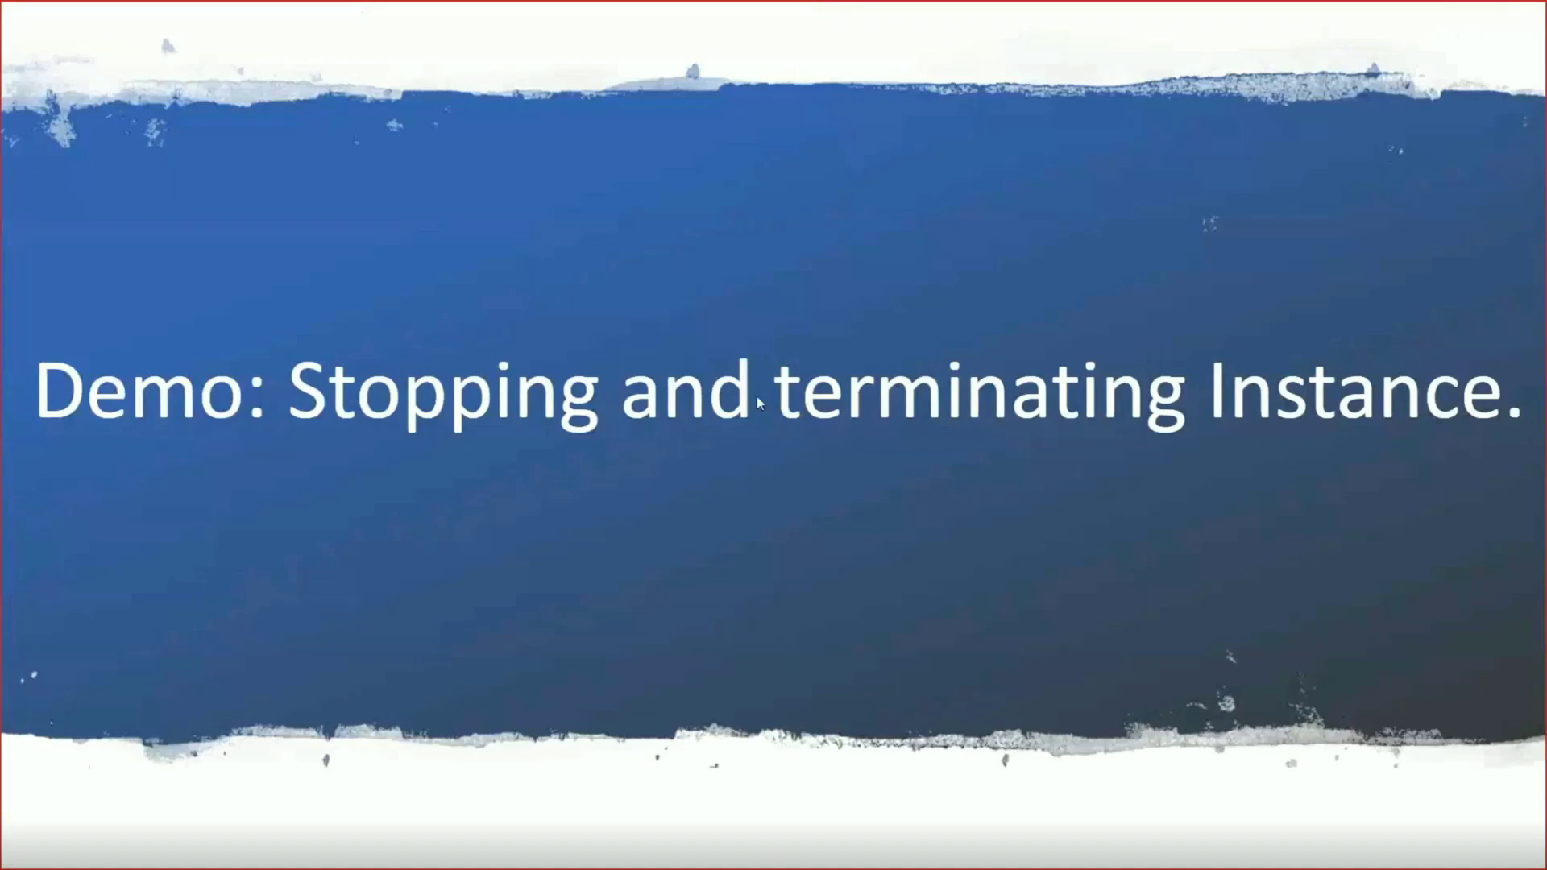